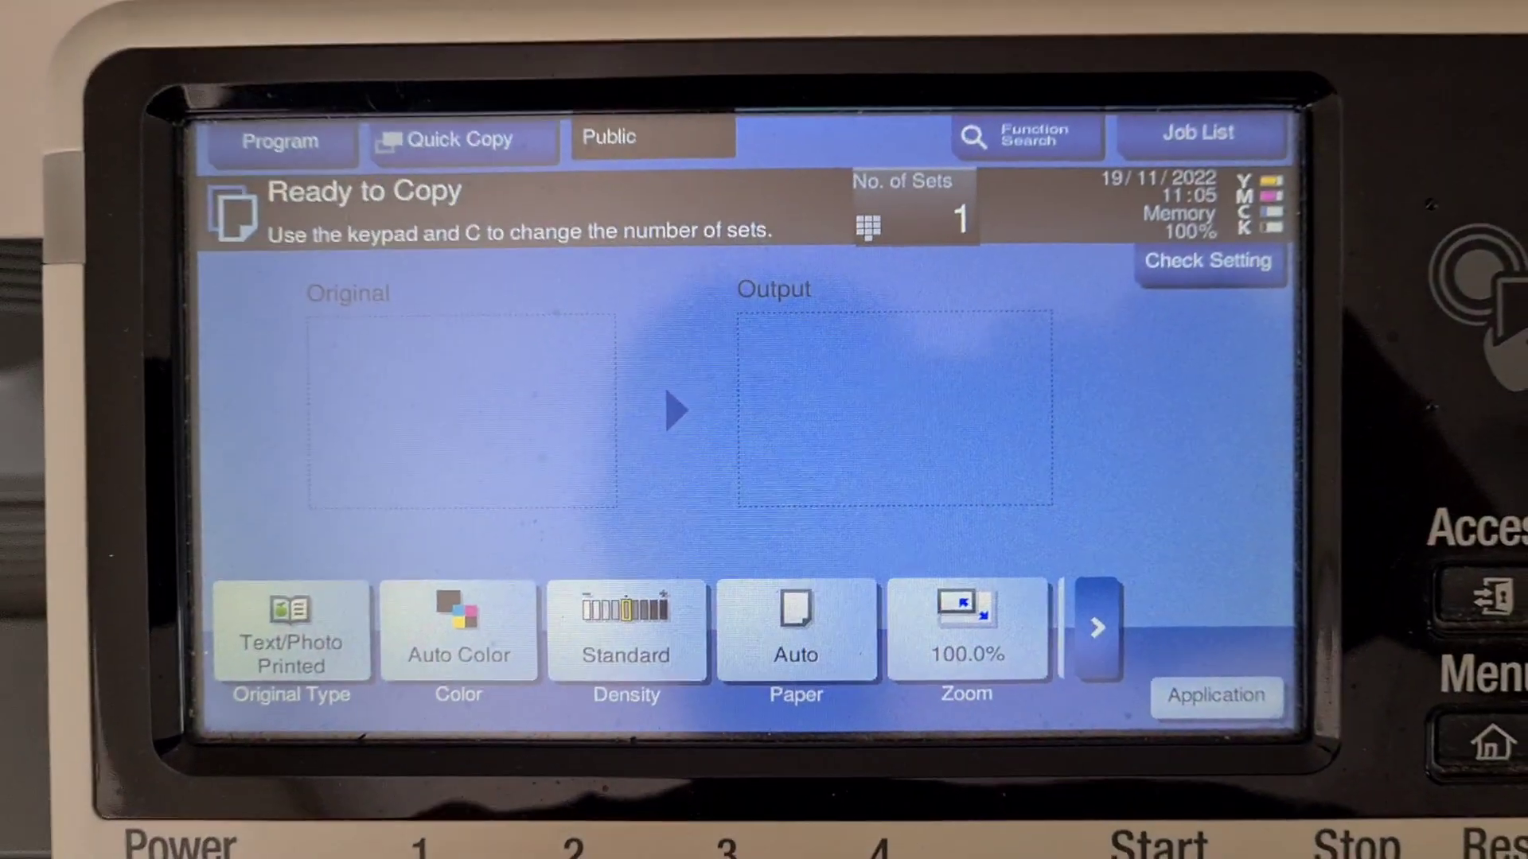
# Set full-colour copying on A4 paper from tray 1.
pyautogui.click(458, 633)
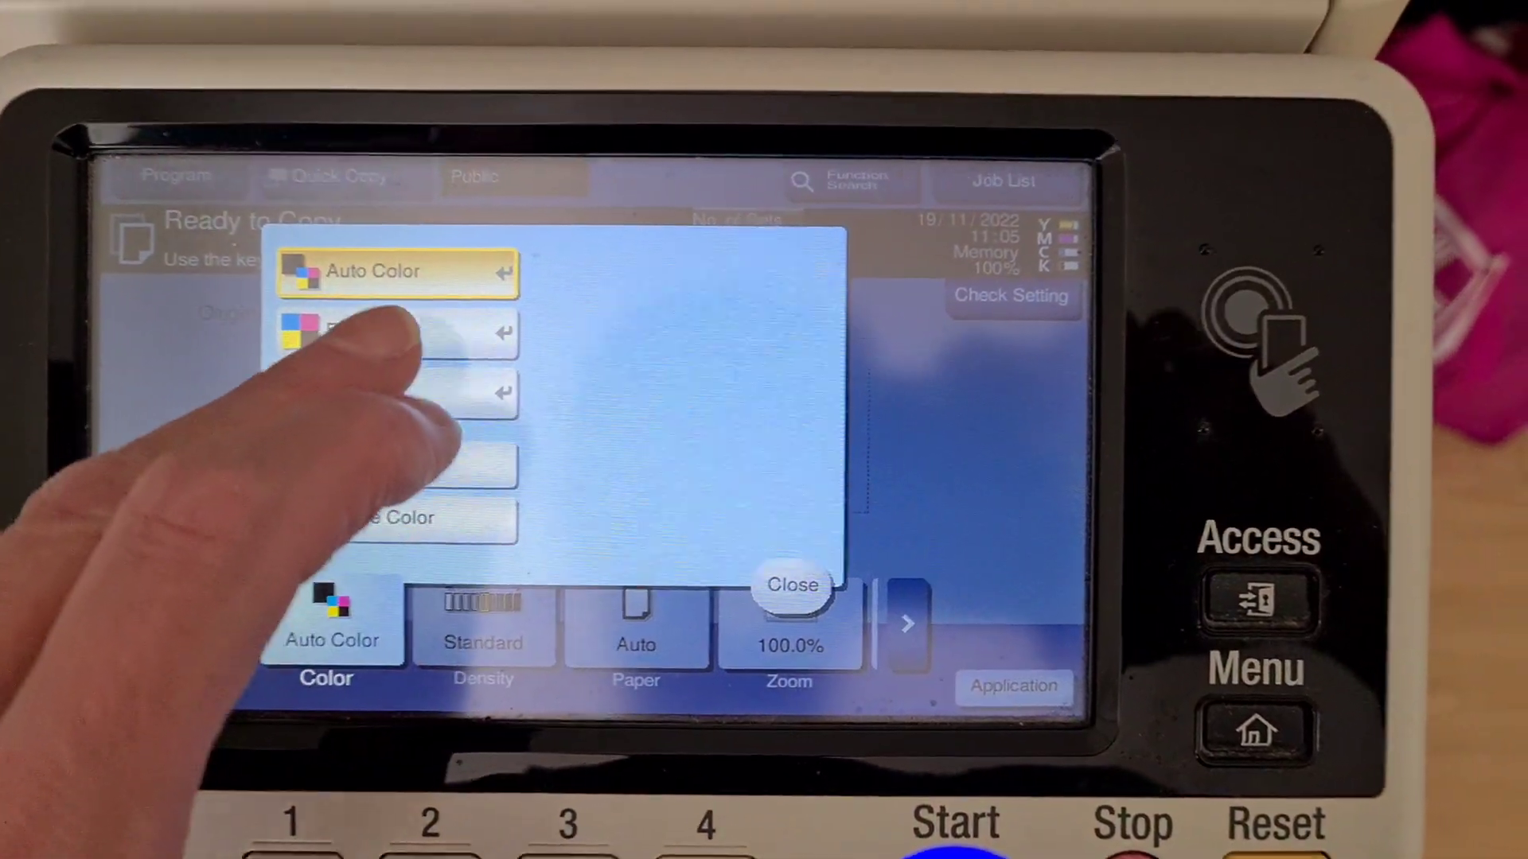
pyautogui.click(358, 331)
pyautogui.click(636, 645)
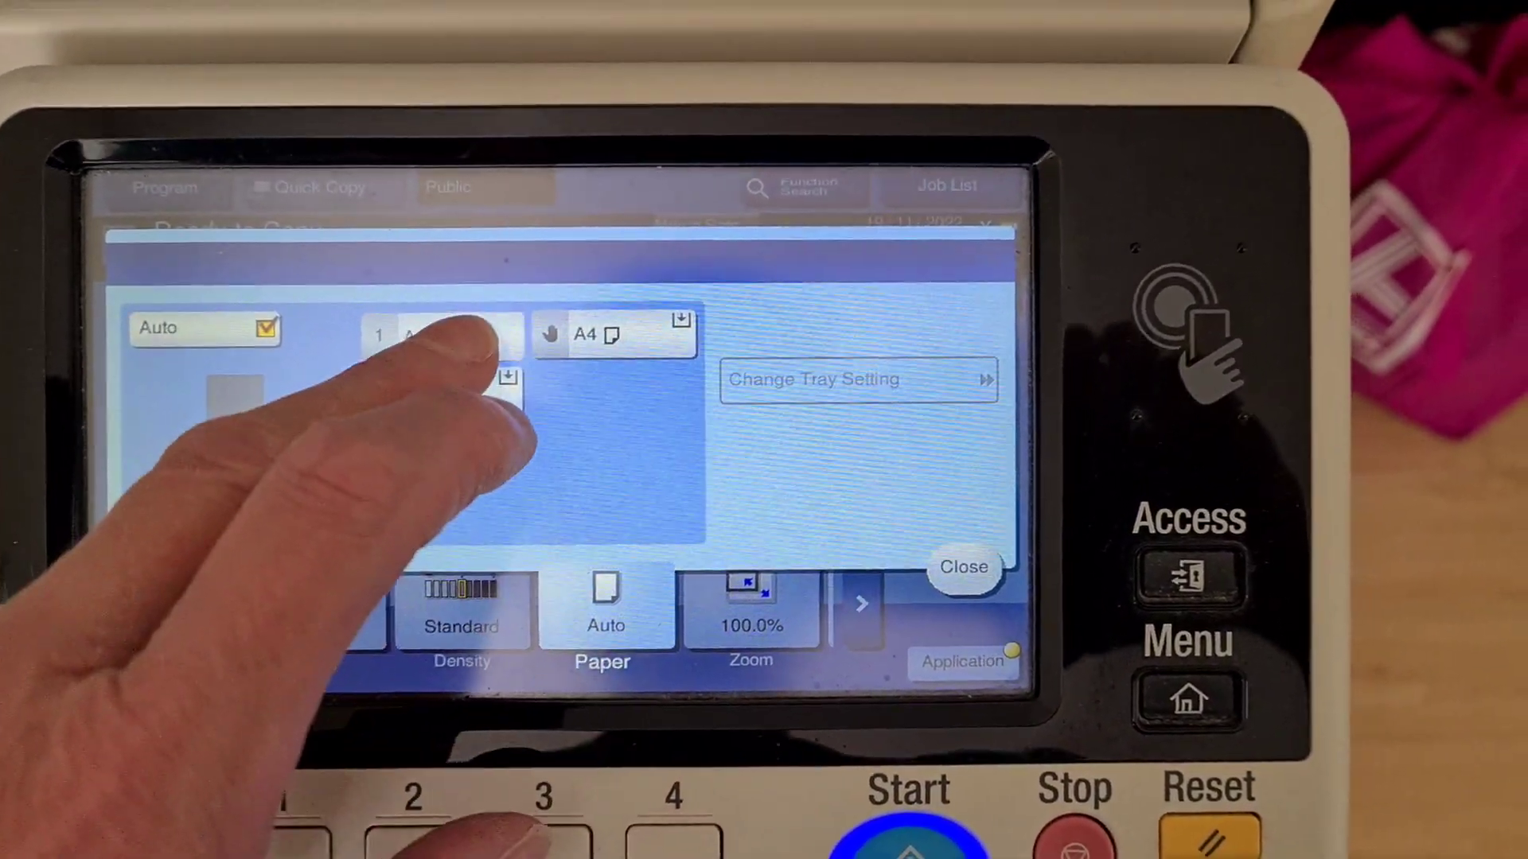
pyautogui.click(484, 308)
pyautogui.click(998, 540)
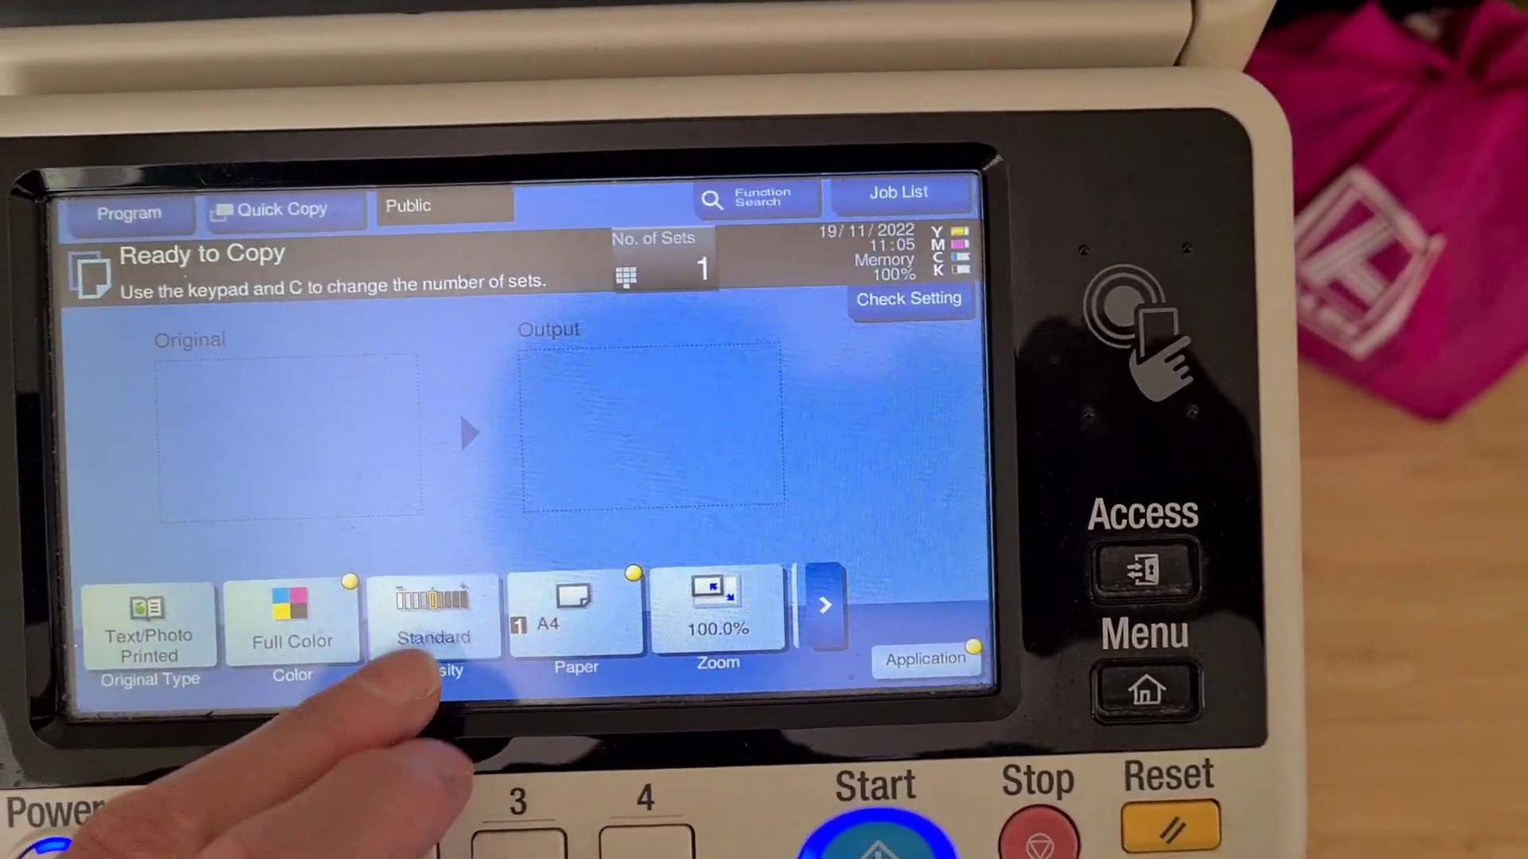
# Set the copy density to +4.
pyautogui.click(424, 634)
pyautogui.click(777, 466)
pyautogui.click(764, 558)
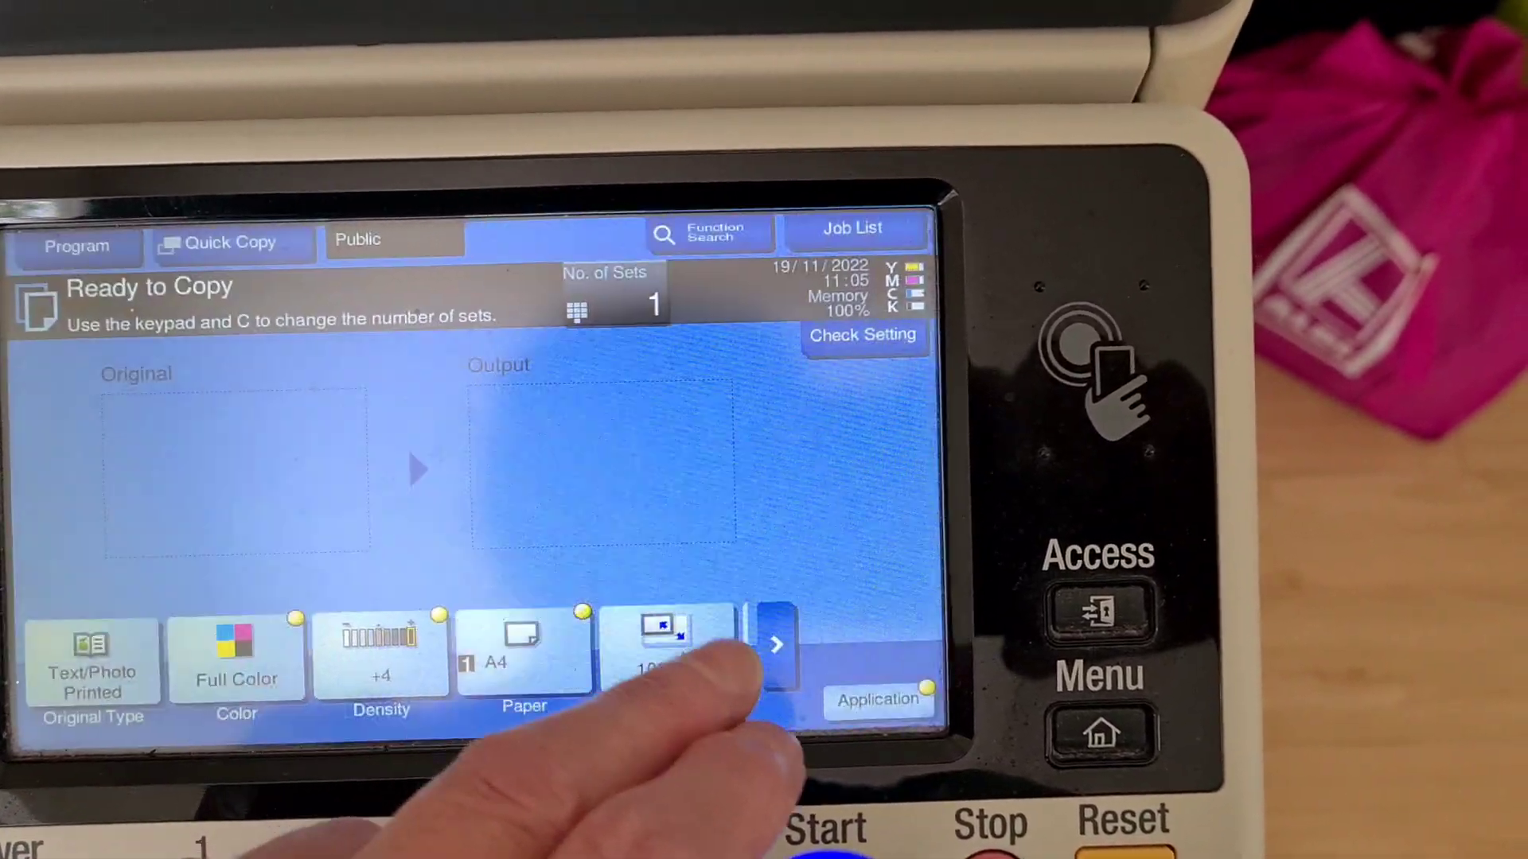
# Bring up the Application functions, scrolled to the colour-editing options.
pyautogui.click(862, 702)
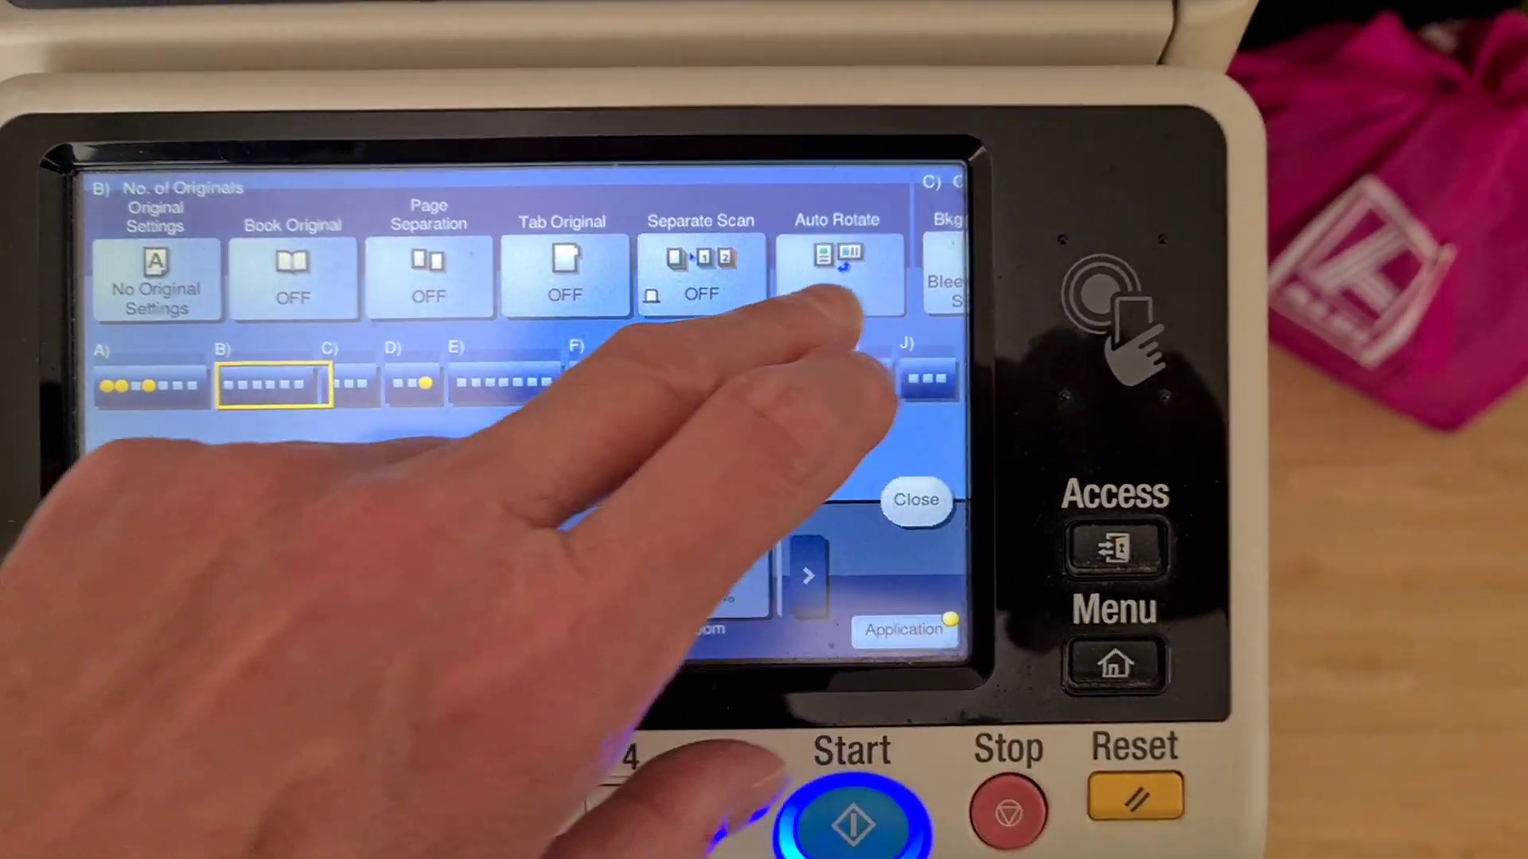
pyautogui.moveTo(800, 273); pyautogui.dragTo(228, 313)
pyautogui.moveTo(514, 274); pyautogui.dragTo(322, 340)
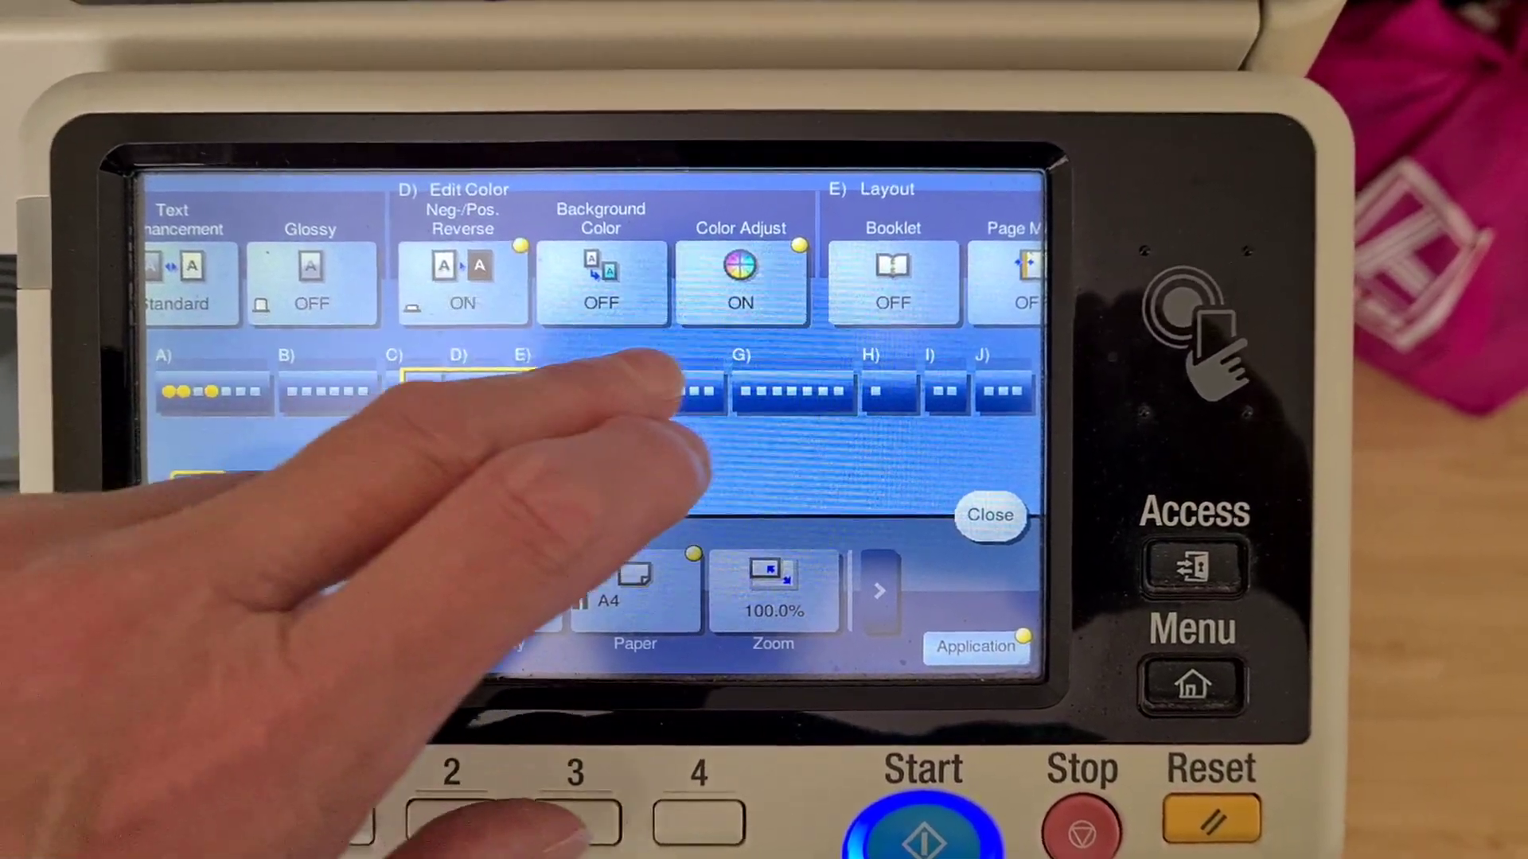
# In Color Adjust, keep brightness unchanged and set sharpness and saturation to +3.
pyautogui.click(768, 277)
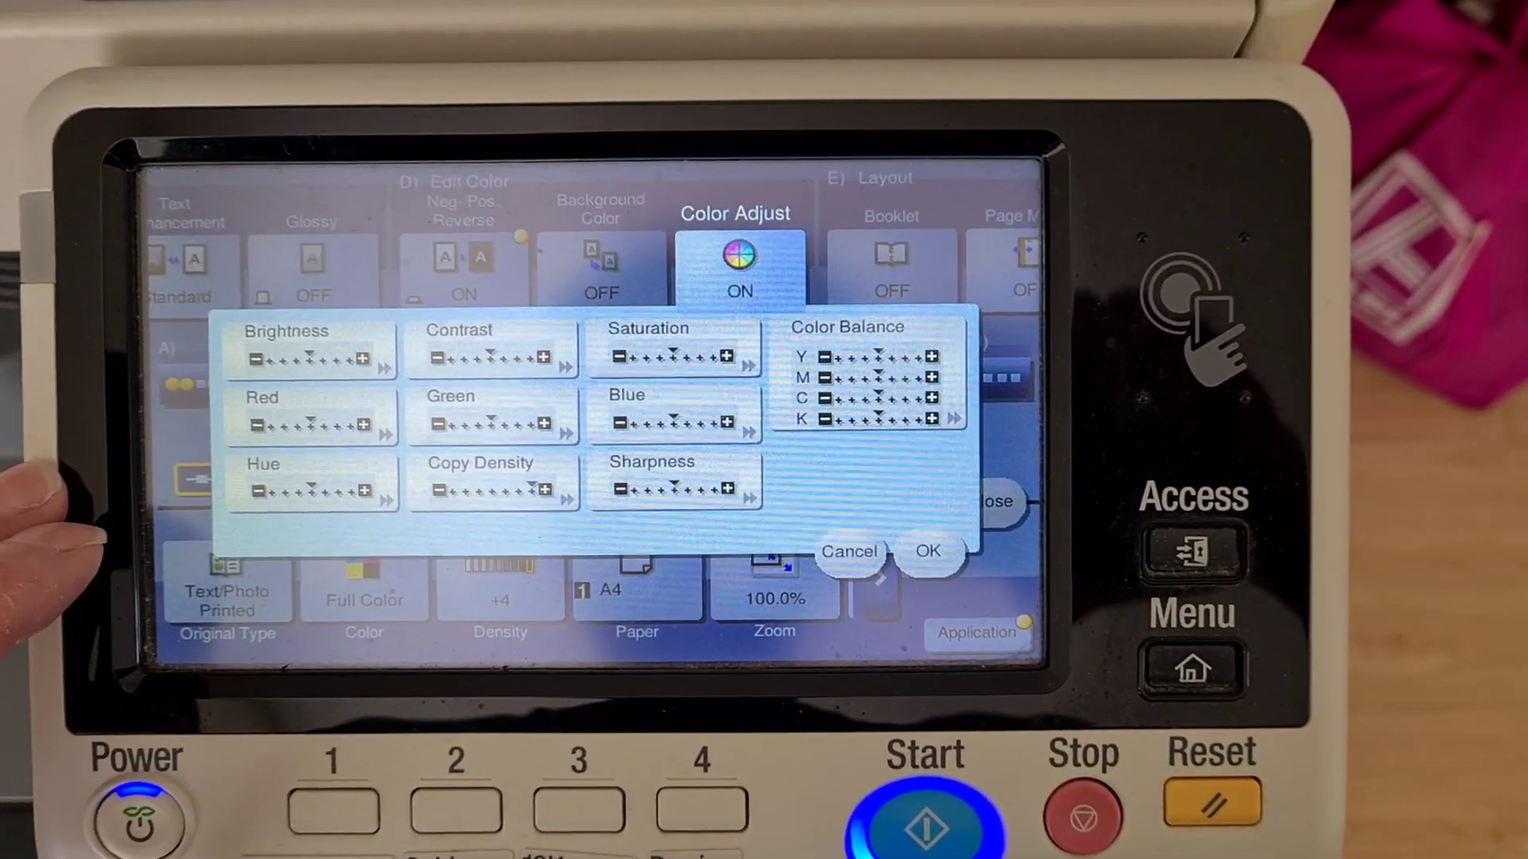
pyautogui.click(308, 358)
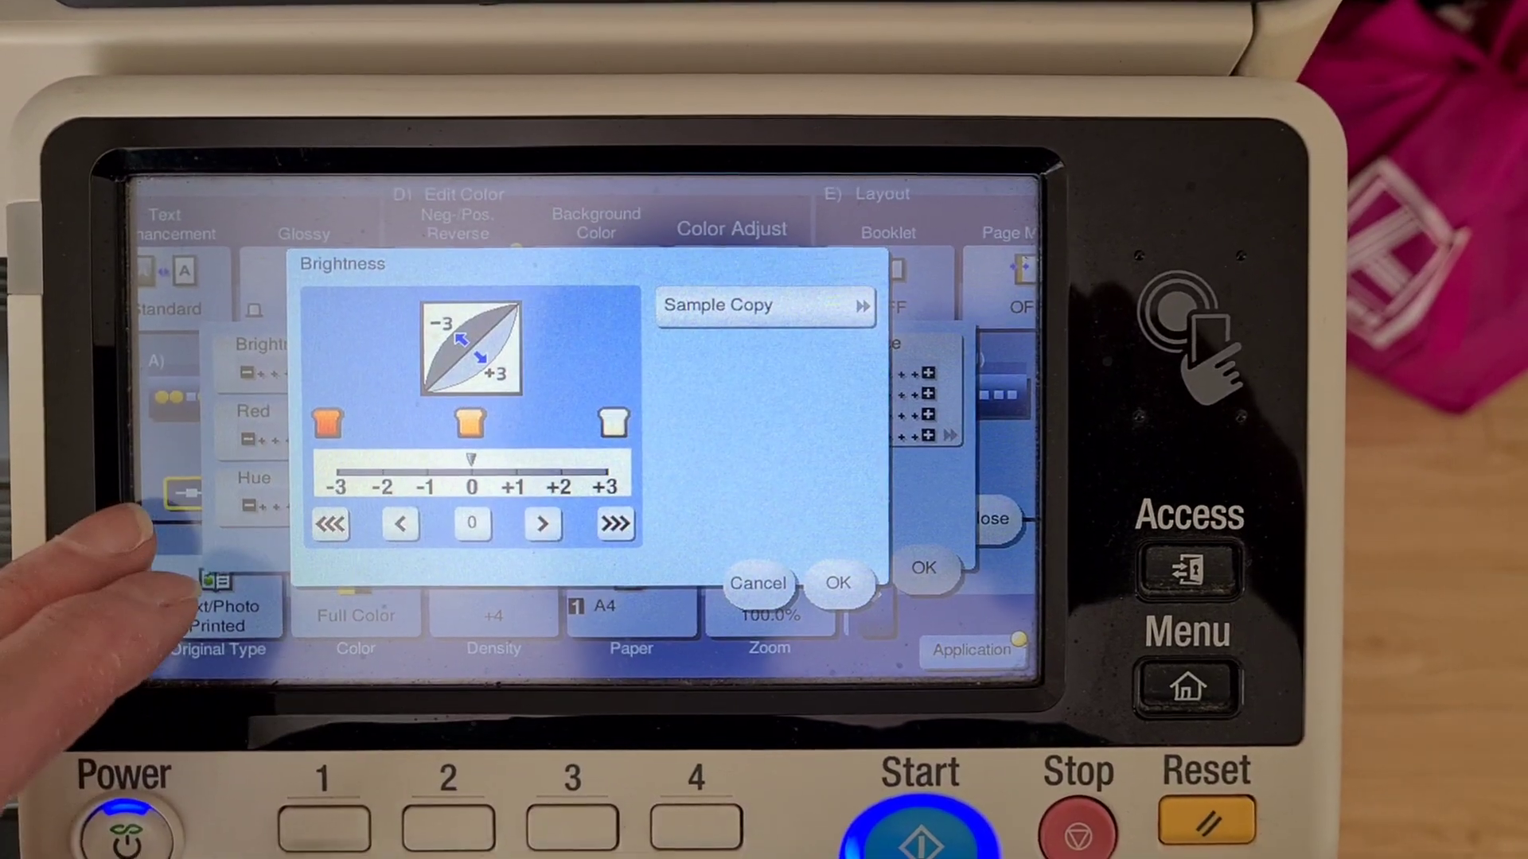
pyautogui.click(843, 570)
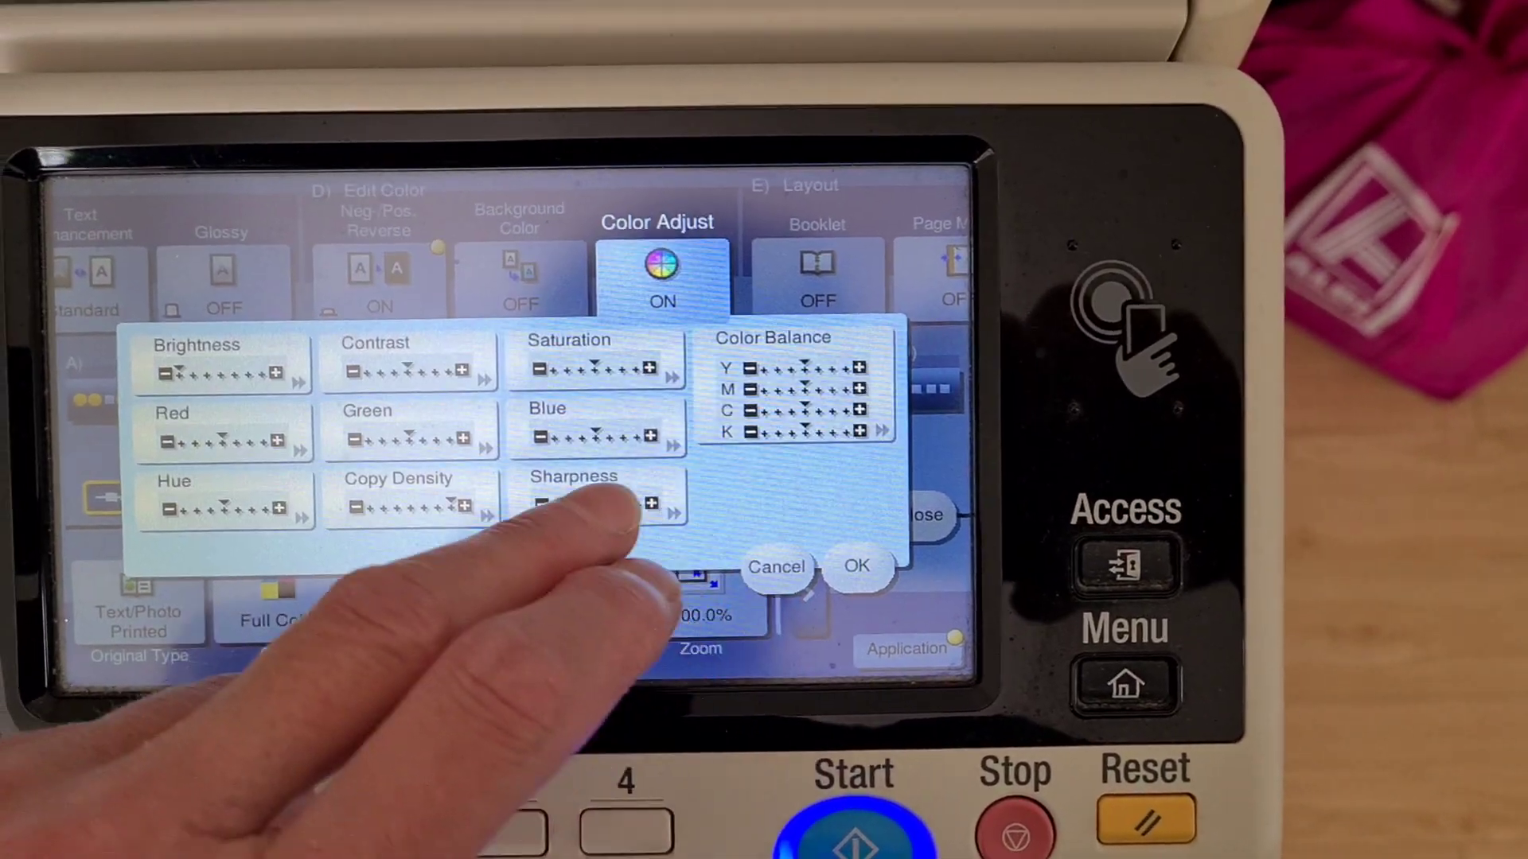
pyautogui.click(580, 502)
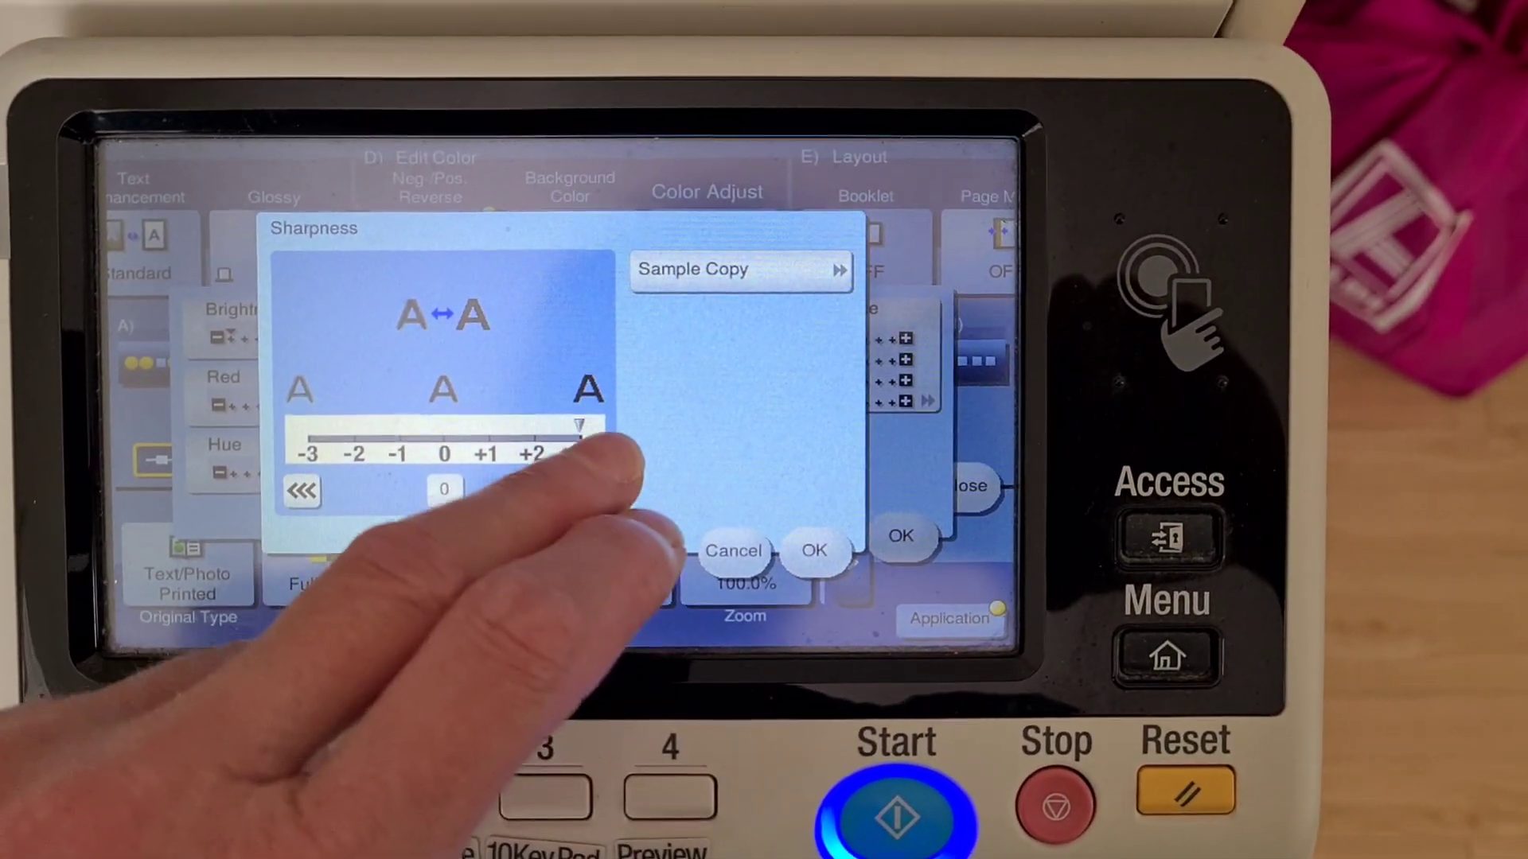
pyautogui.click(568, 469)
pyautogui.click(798, 544)
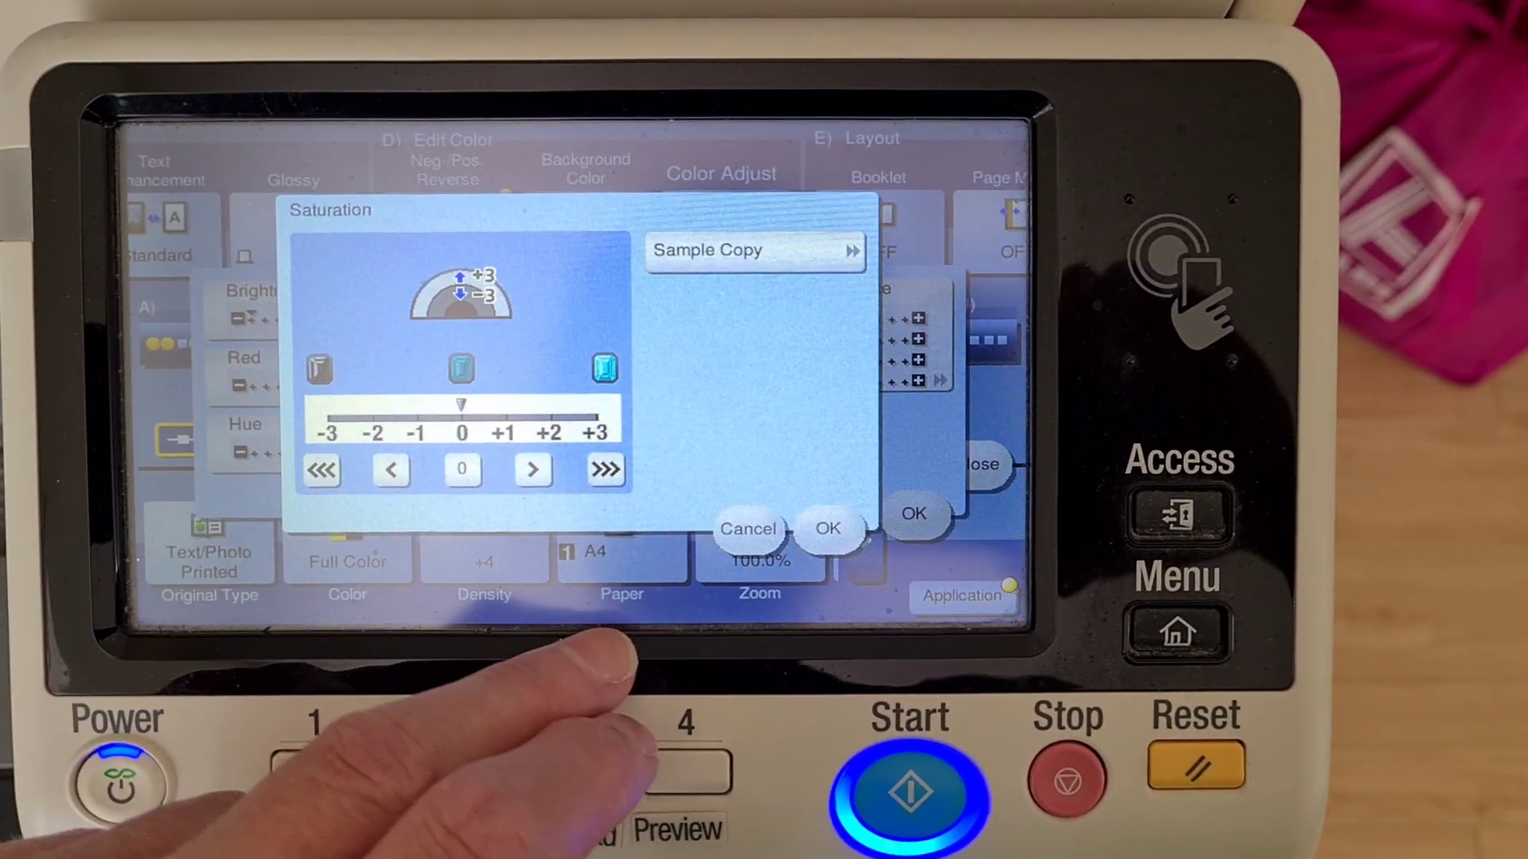
pyautogui.click(812, 550)
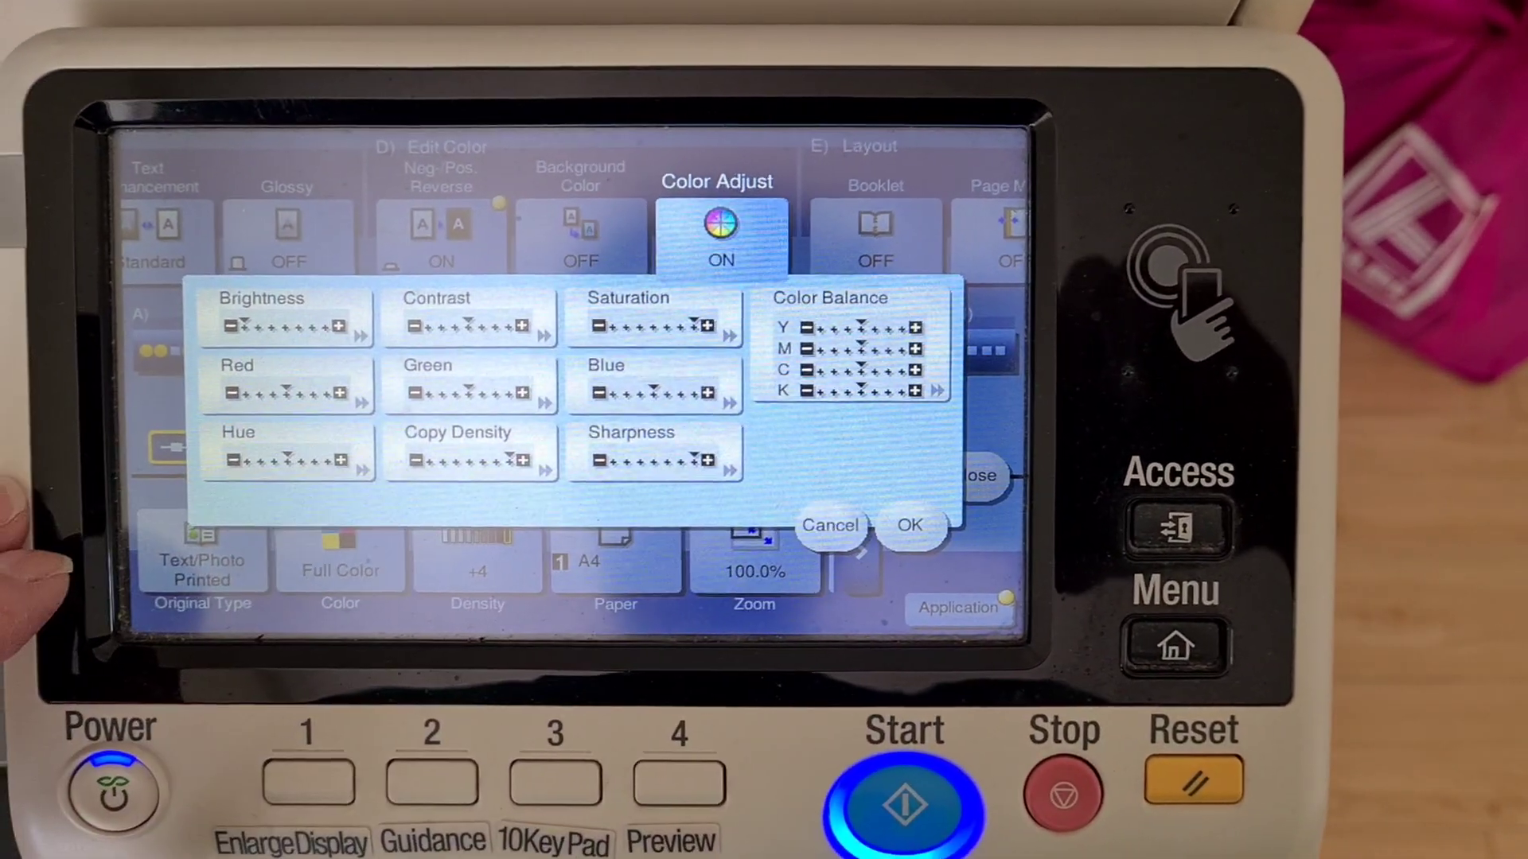
# Set the yellow, magenta, cyan and black colour balance each to +3.
pyautogui.click(865, 352)
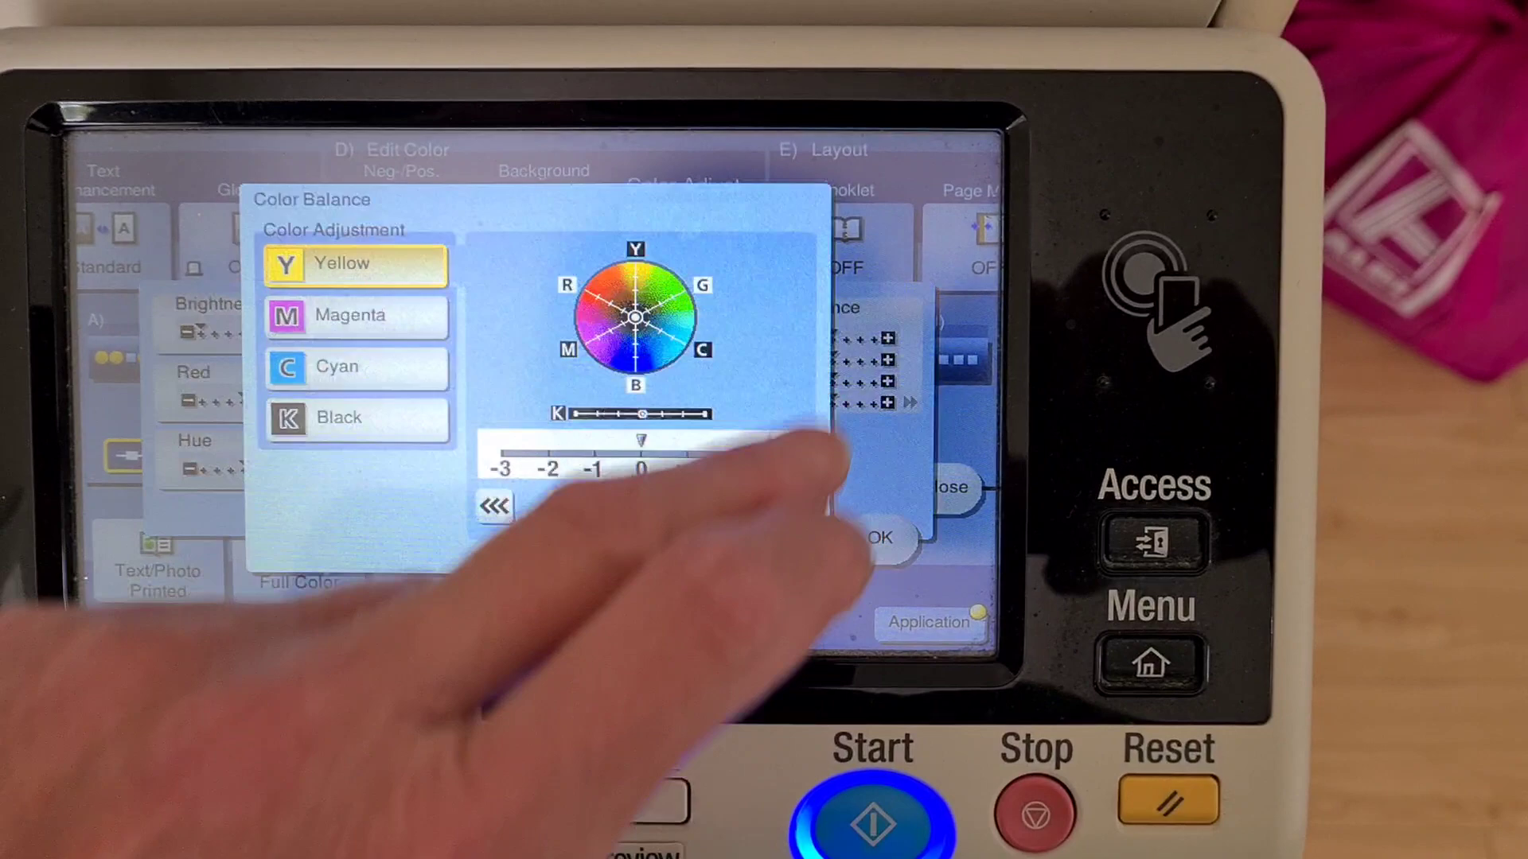
pyautogui.click(840, 492)
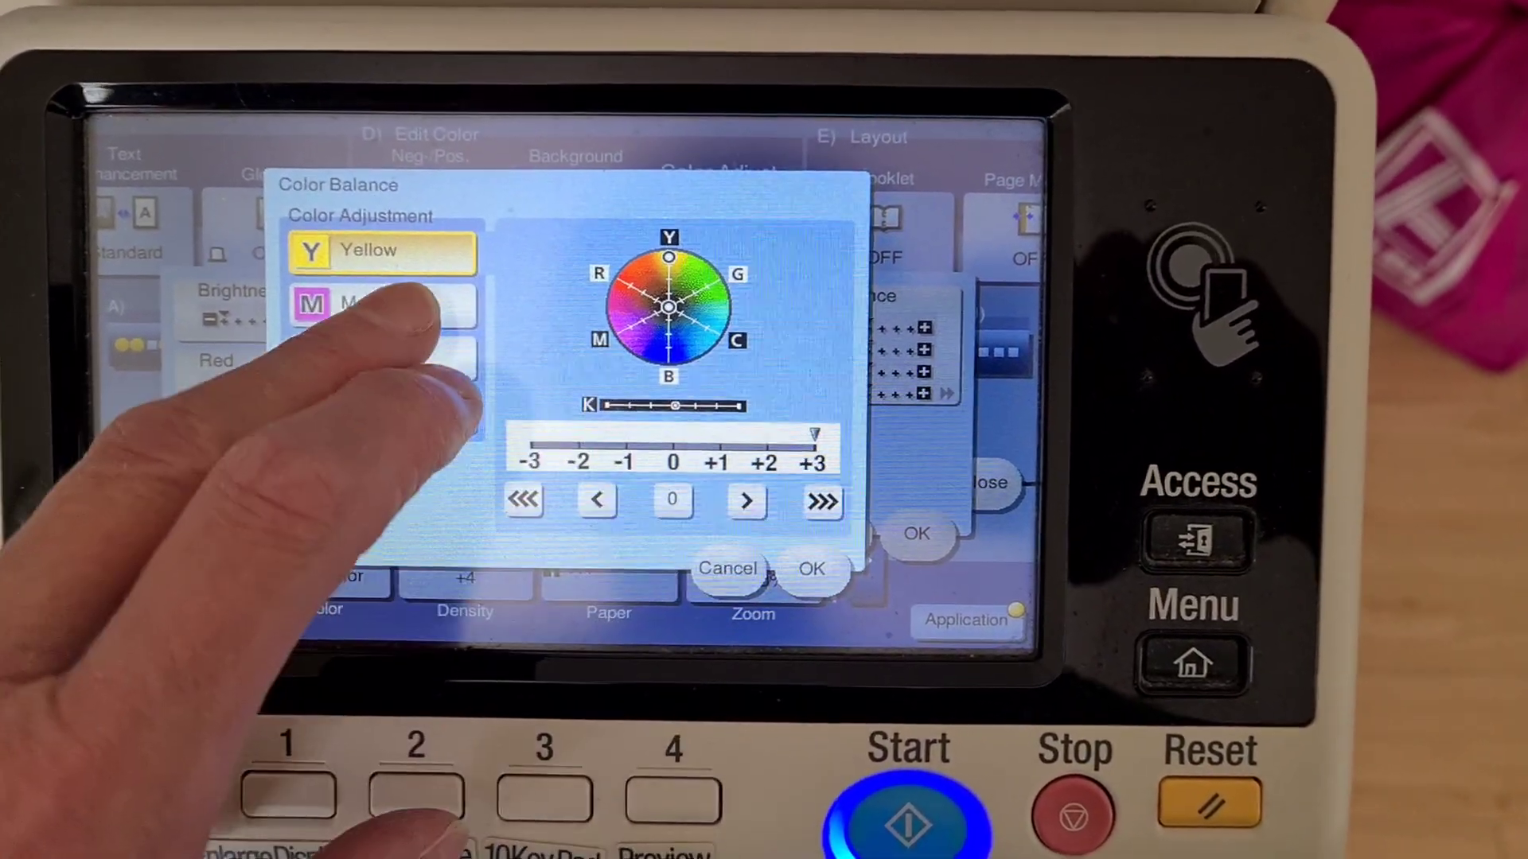
pyautogui.click(403, 300)
pyautogui.click(840, 492)
pyautogui.click(395, 349)
pyautogui.click(813, 492)
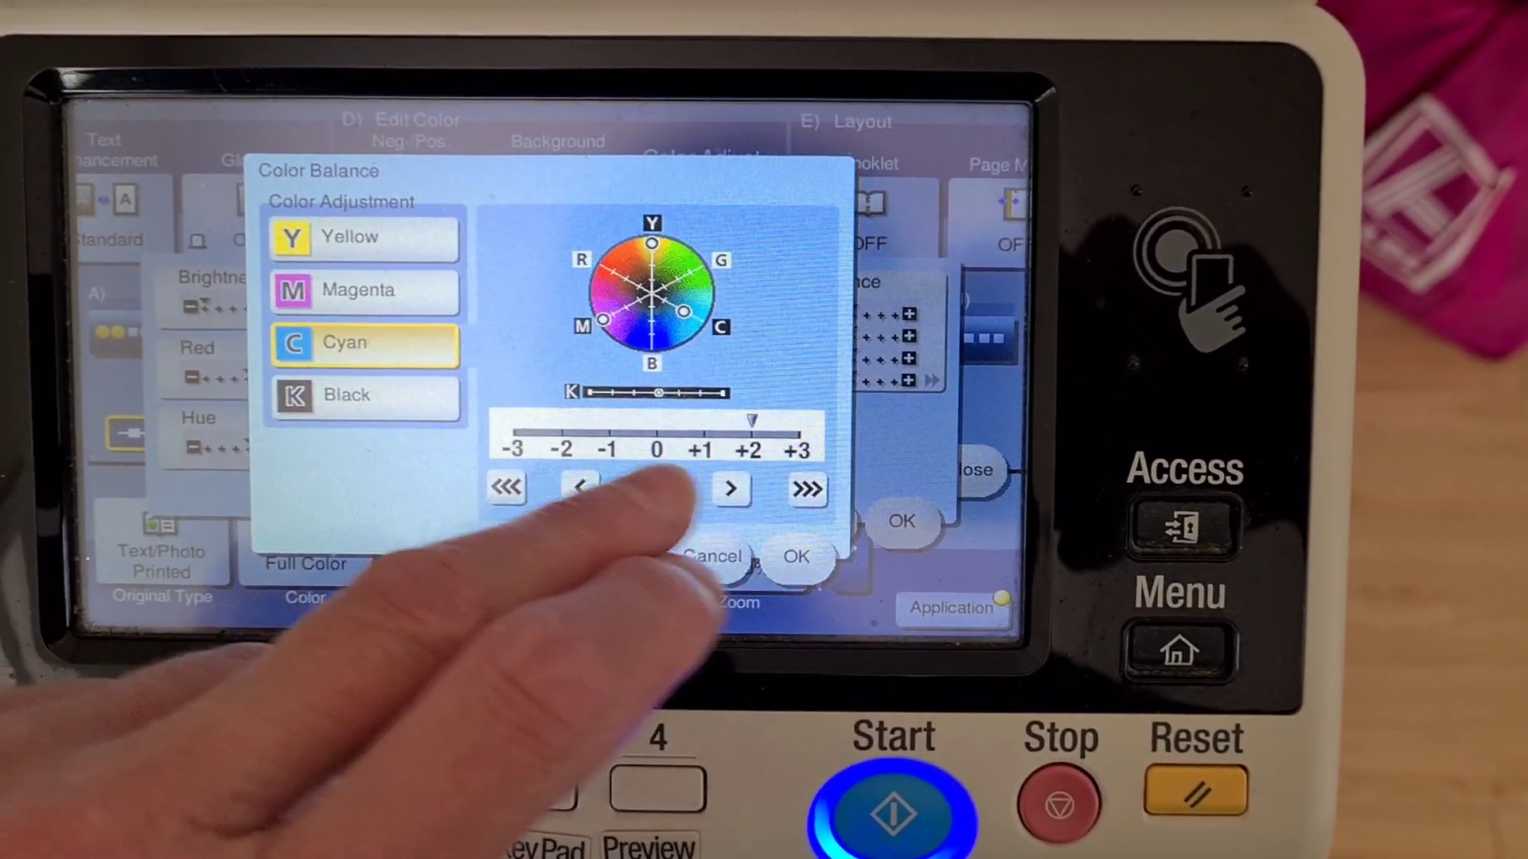
pyautogui.click(382, 386)
pyautogui.click(815, 480)
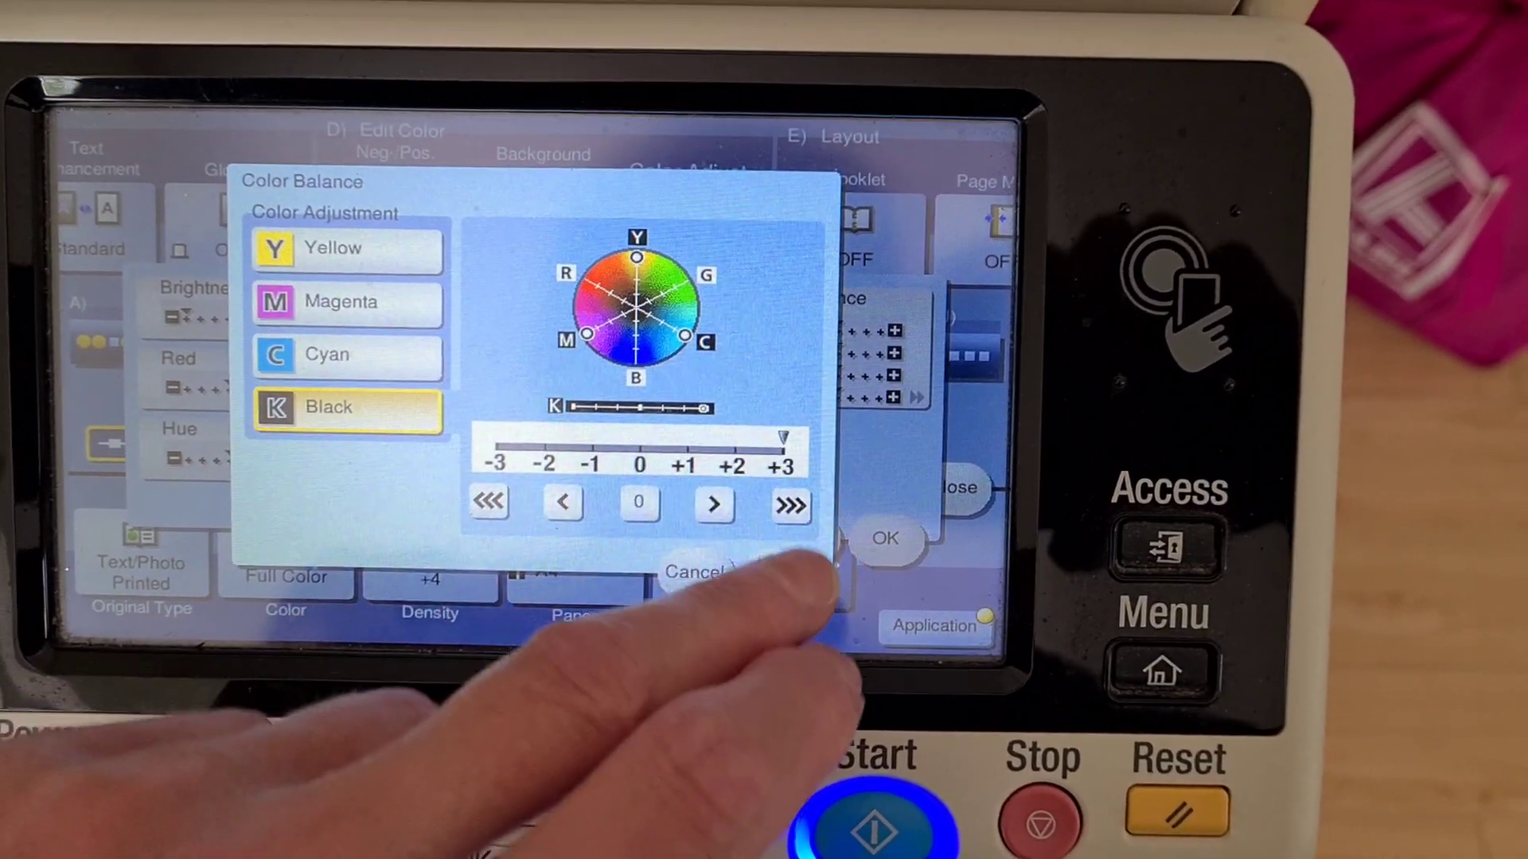
pyautogui.click(803, 550)
# Confirm the colour adjustments, close Application and bring up the original type choices.
pyautogui.click(885, 539)
pyautogui.click(925, 514)
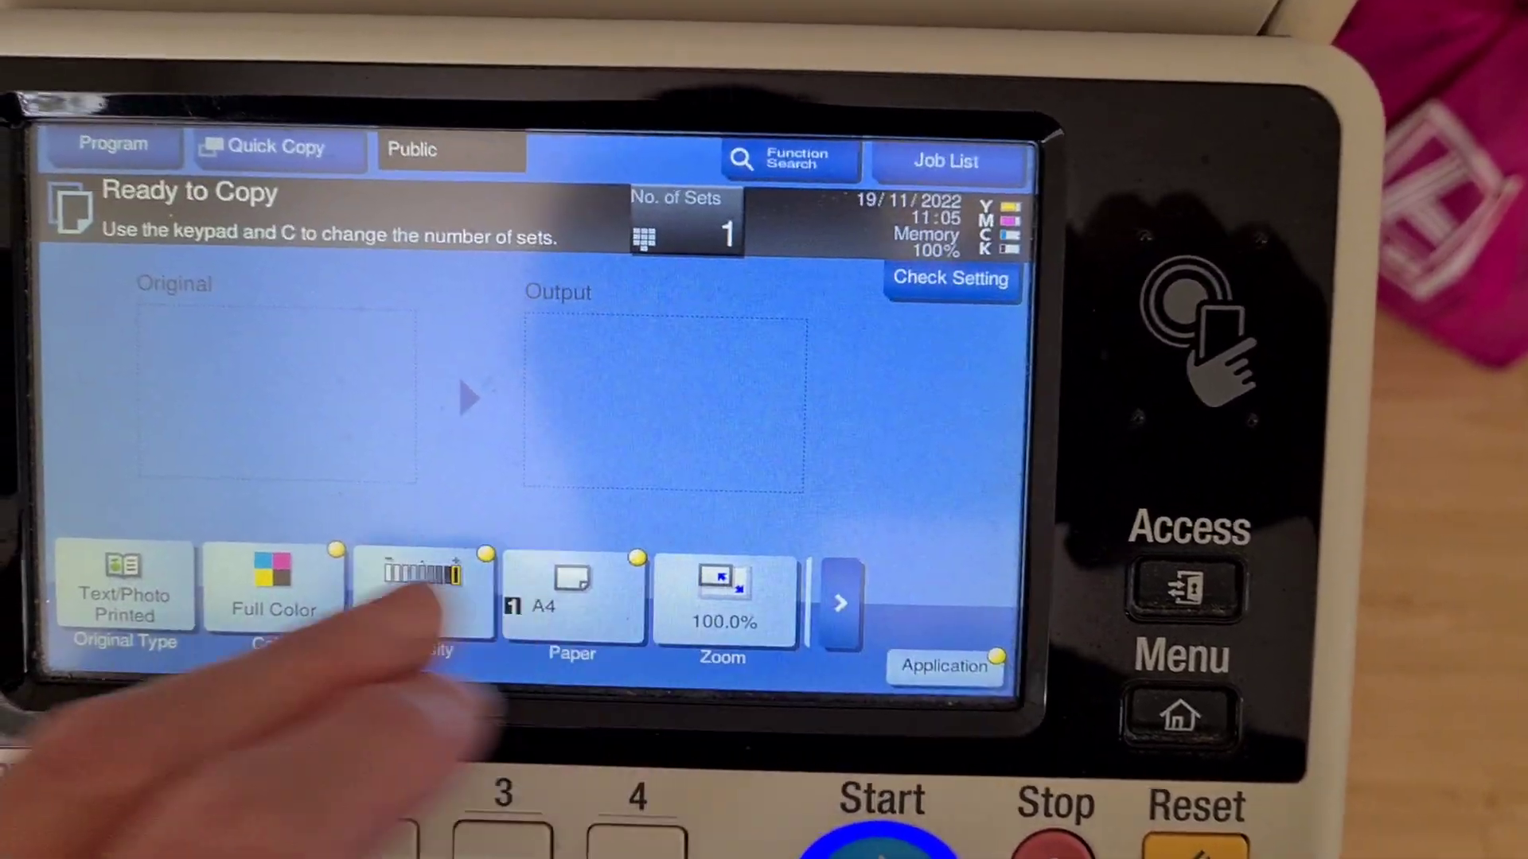
pyautogui.click(191, 573)
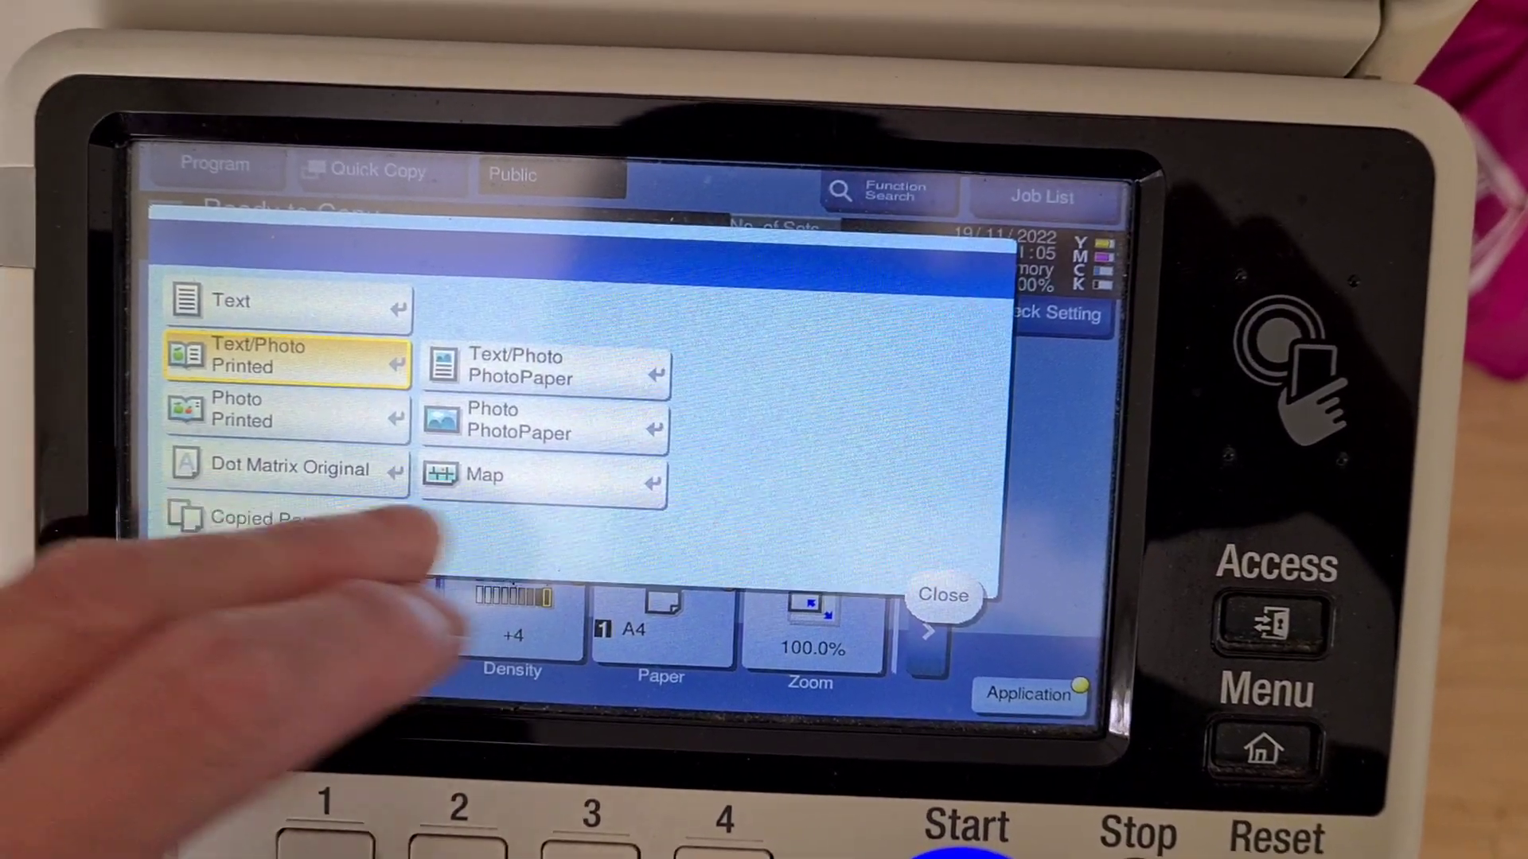
# Dismiss the Original Type popup with Text/Photo Printed still selected.
pyautogui.click(867, 580)
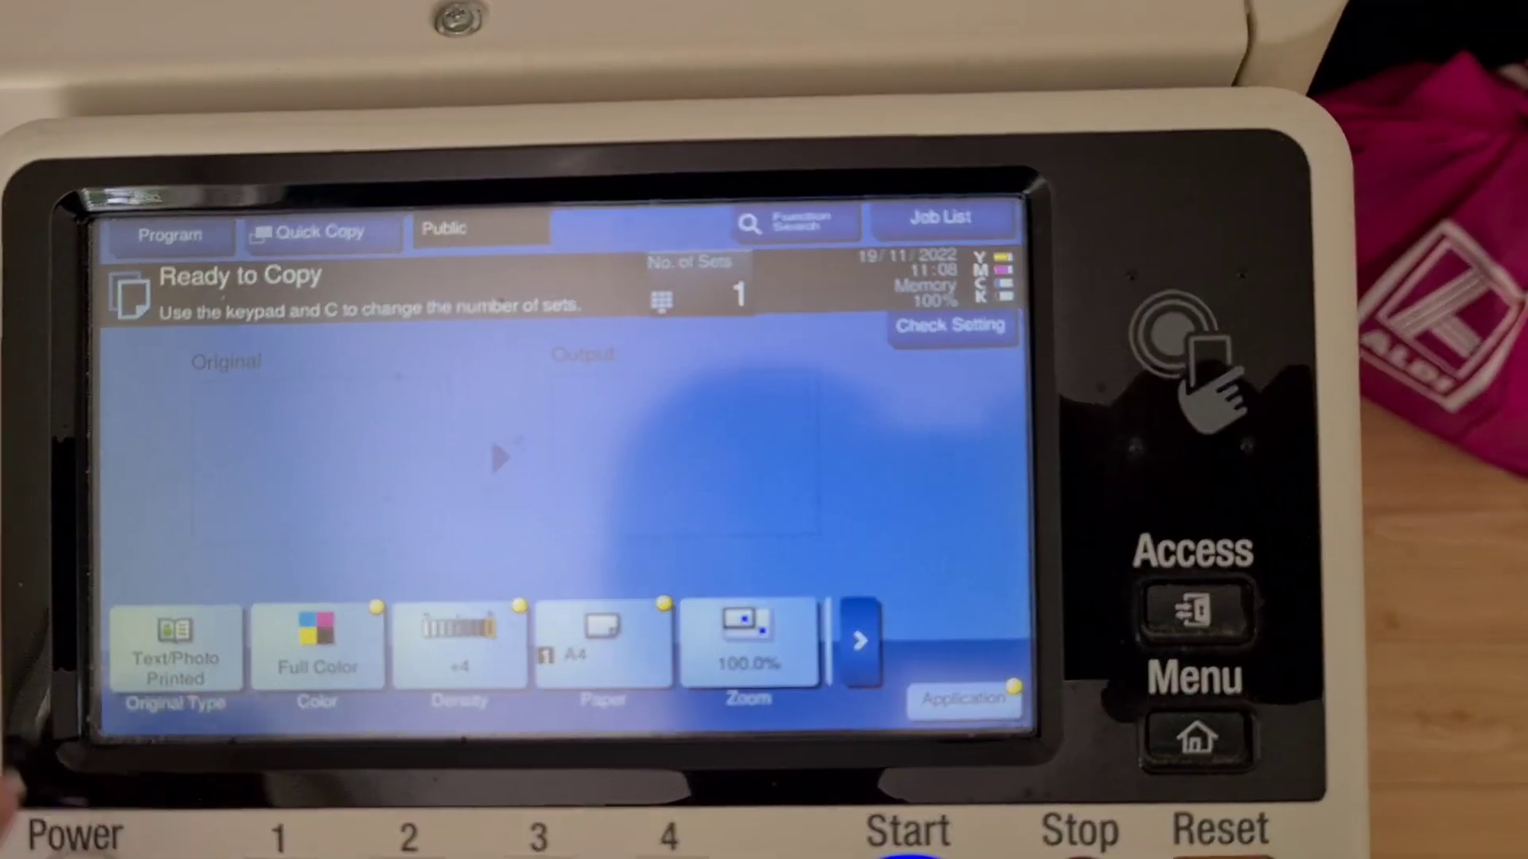
# Switch zoom to separate X/Y entry and set the horizontal zoom to 300%.
pyautogui.click(749, 651)
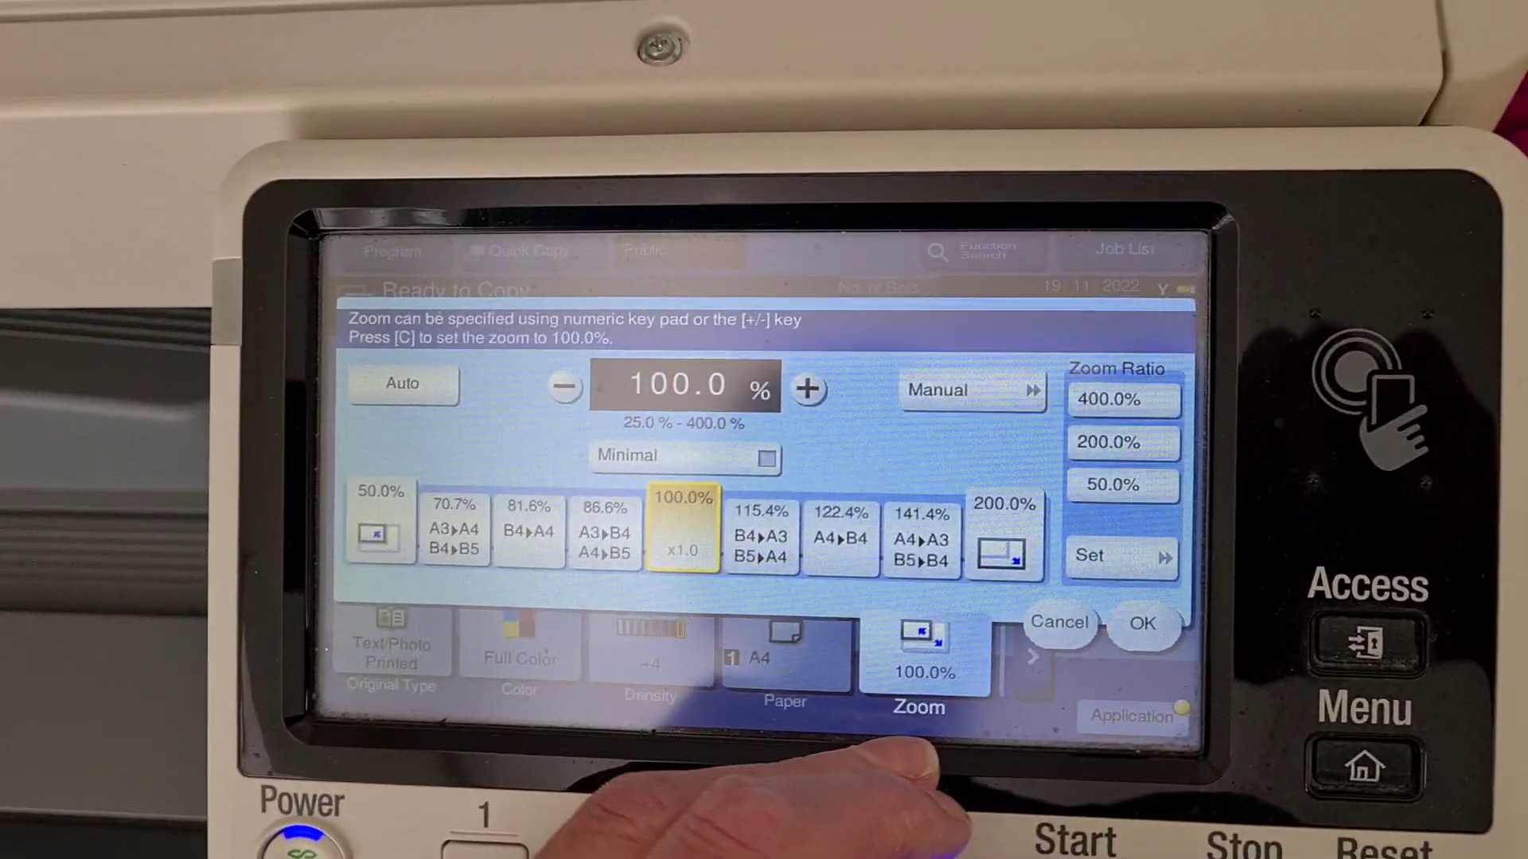
pyautogui.click(955, 390)
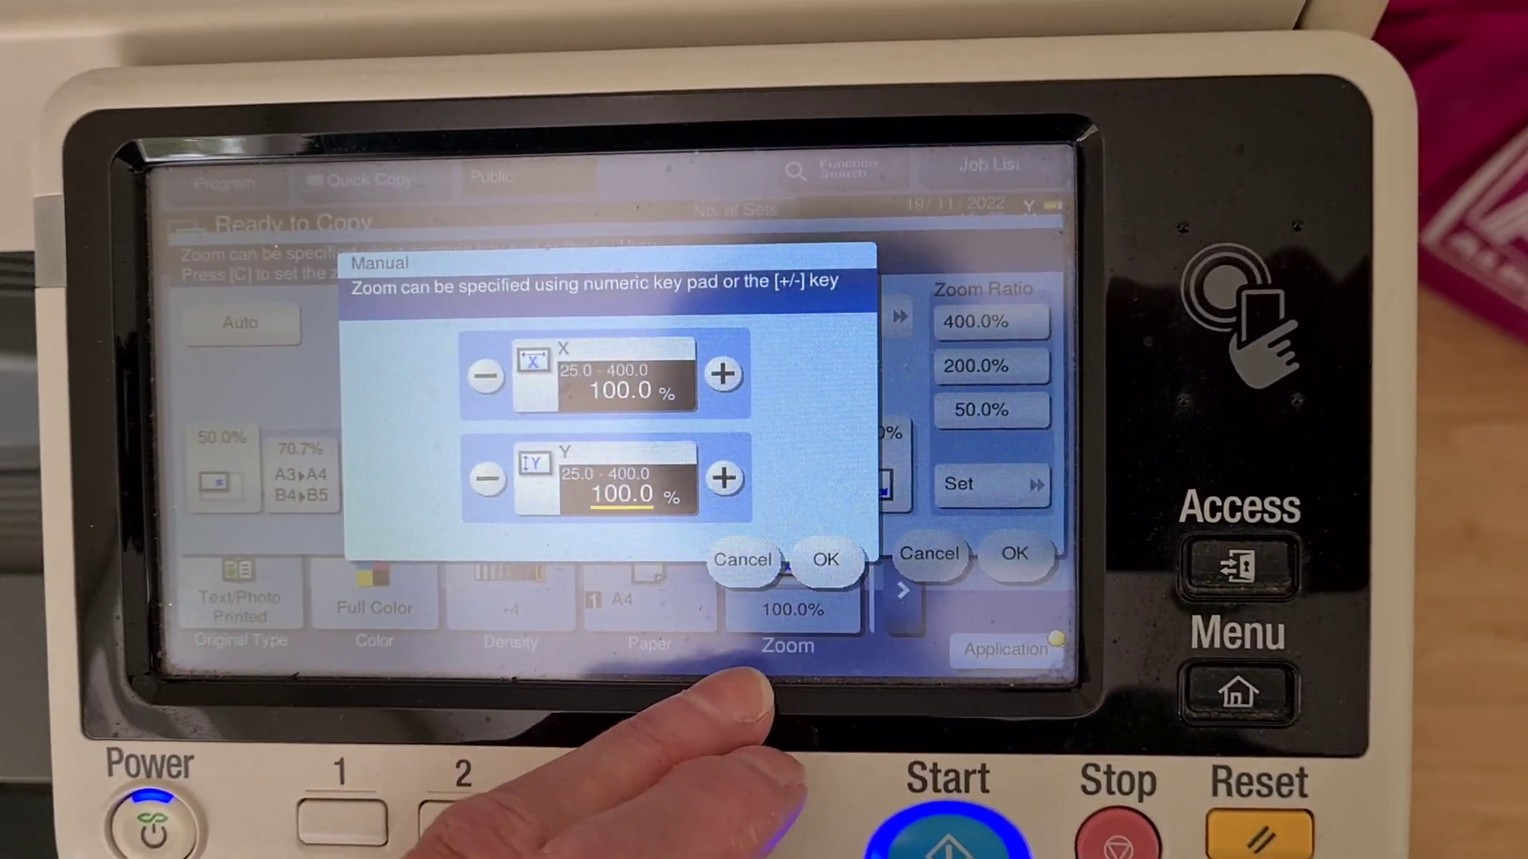
pyautogui.click(621, 382)
pyautogui.click(967, 265)
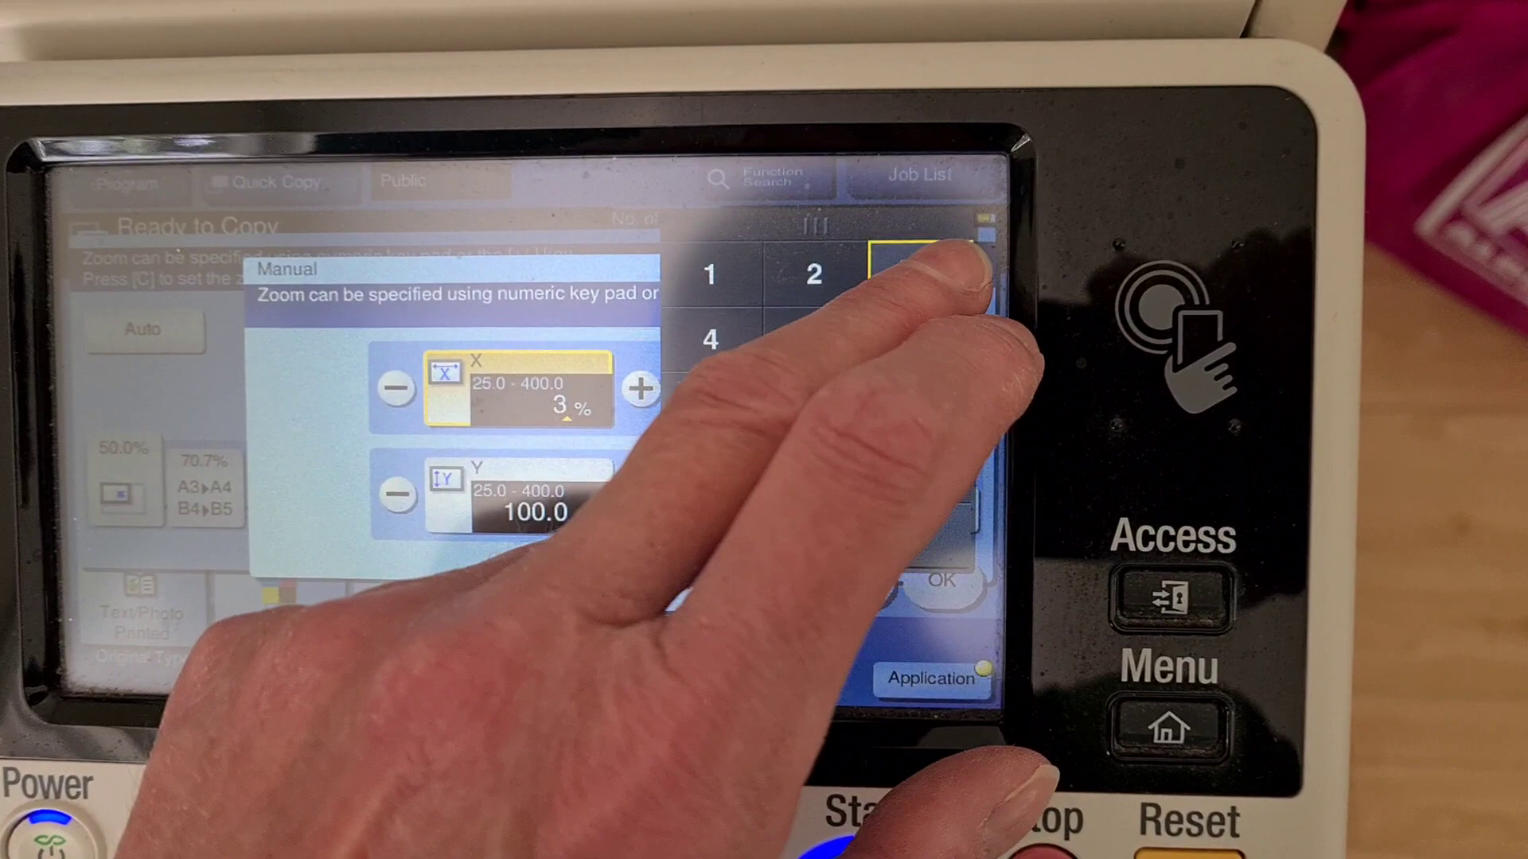
pyautogui.click(814, 468)
pyautogui.click(814, 468)
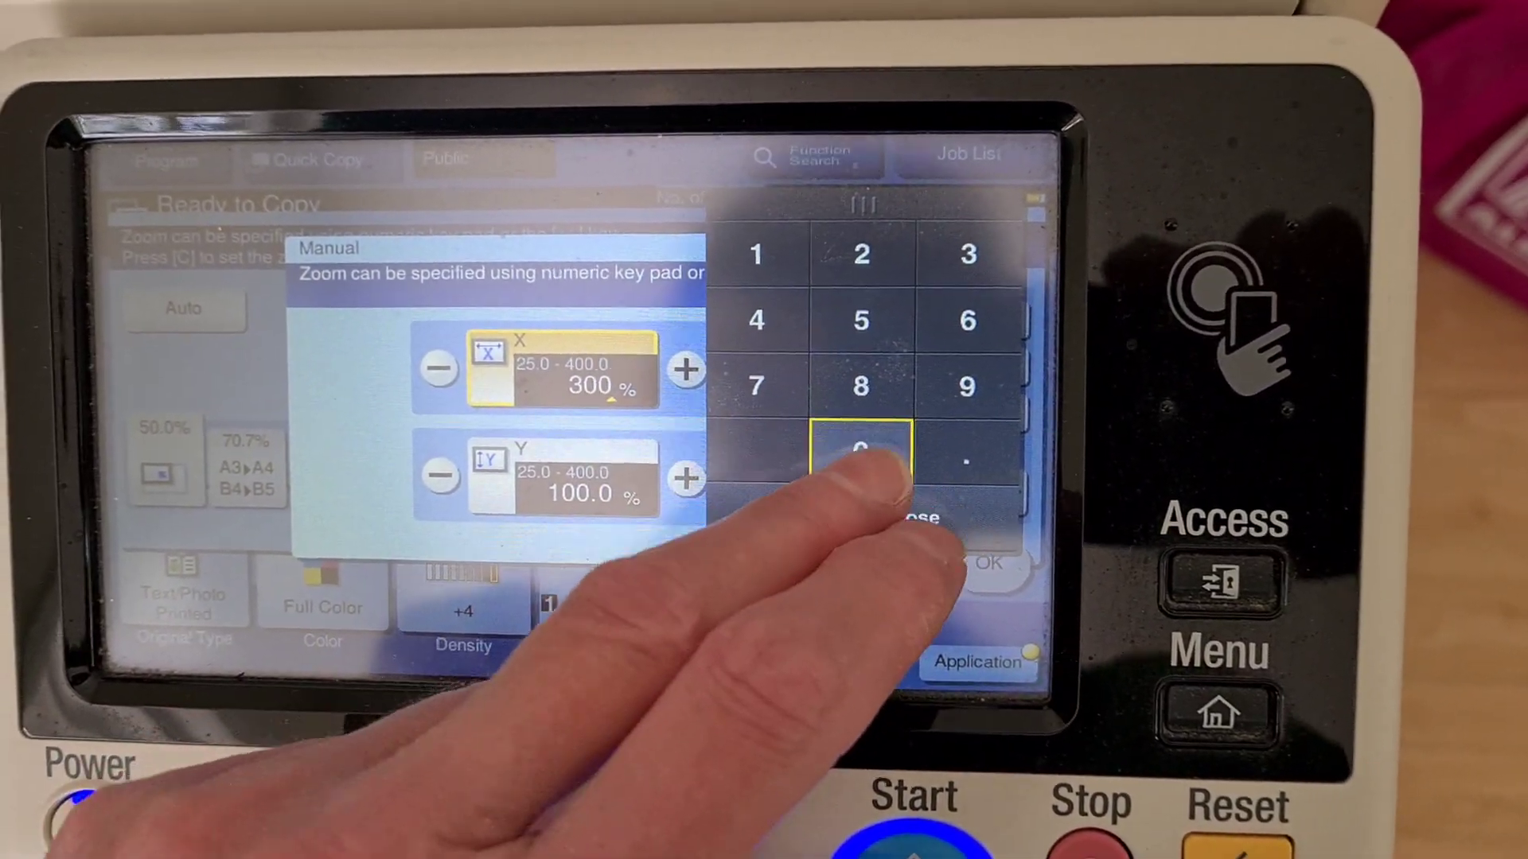
# Set the vertical zoom to 310% and confirm the separate zoom ratios.
pyautogui.click(597, 484)
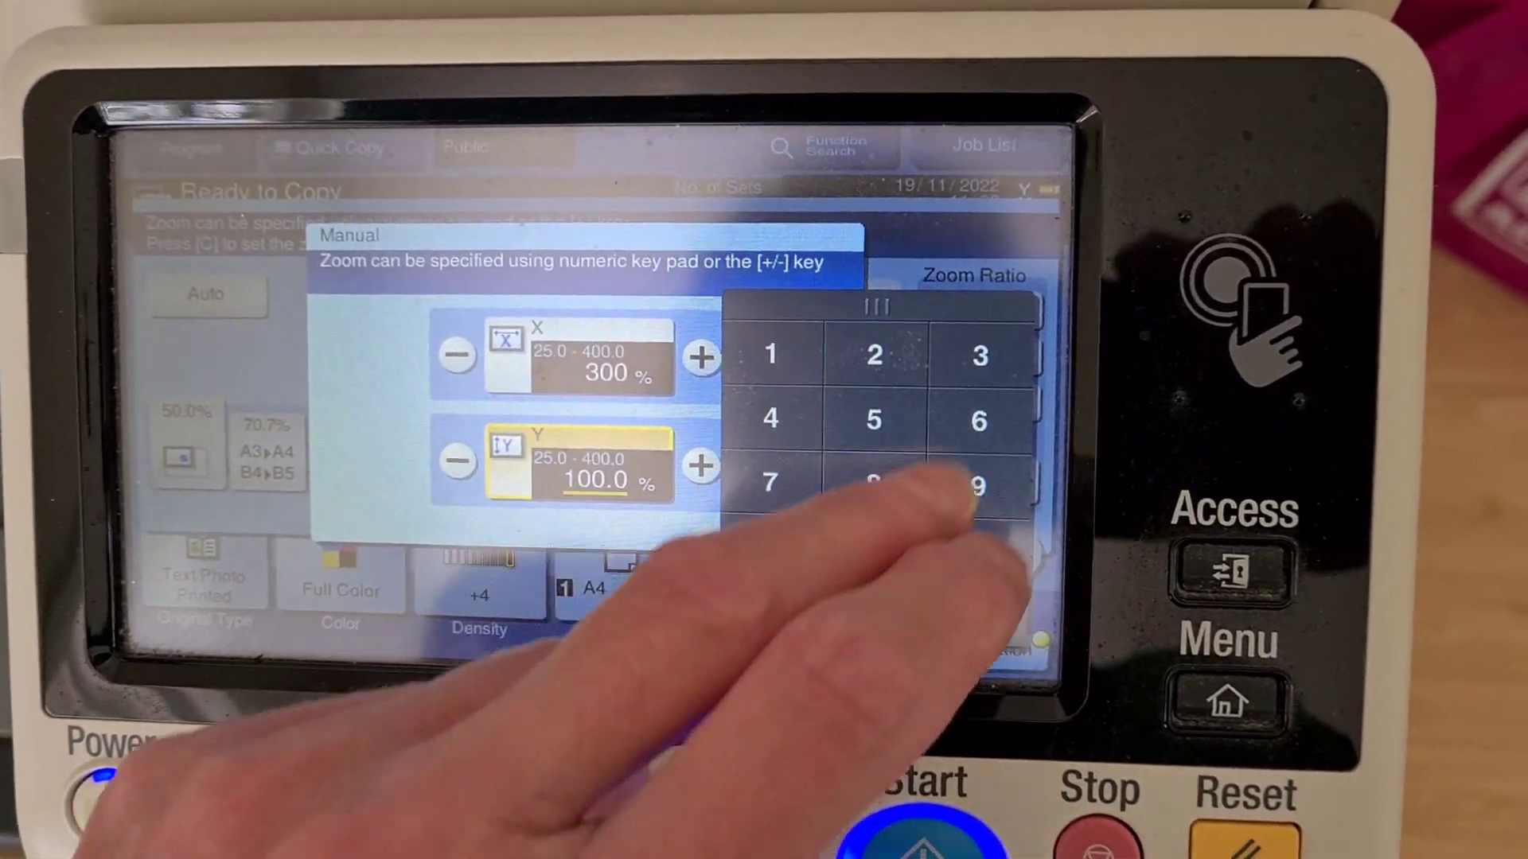
pyautogui.click(973, 374)
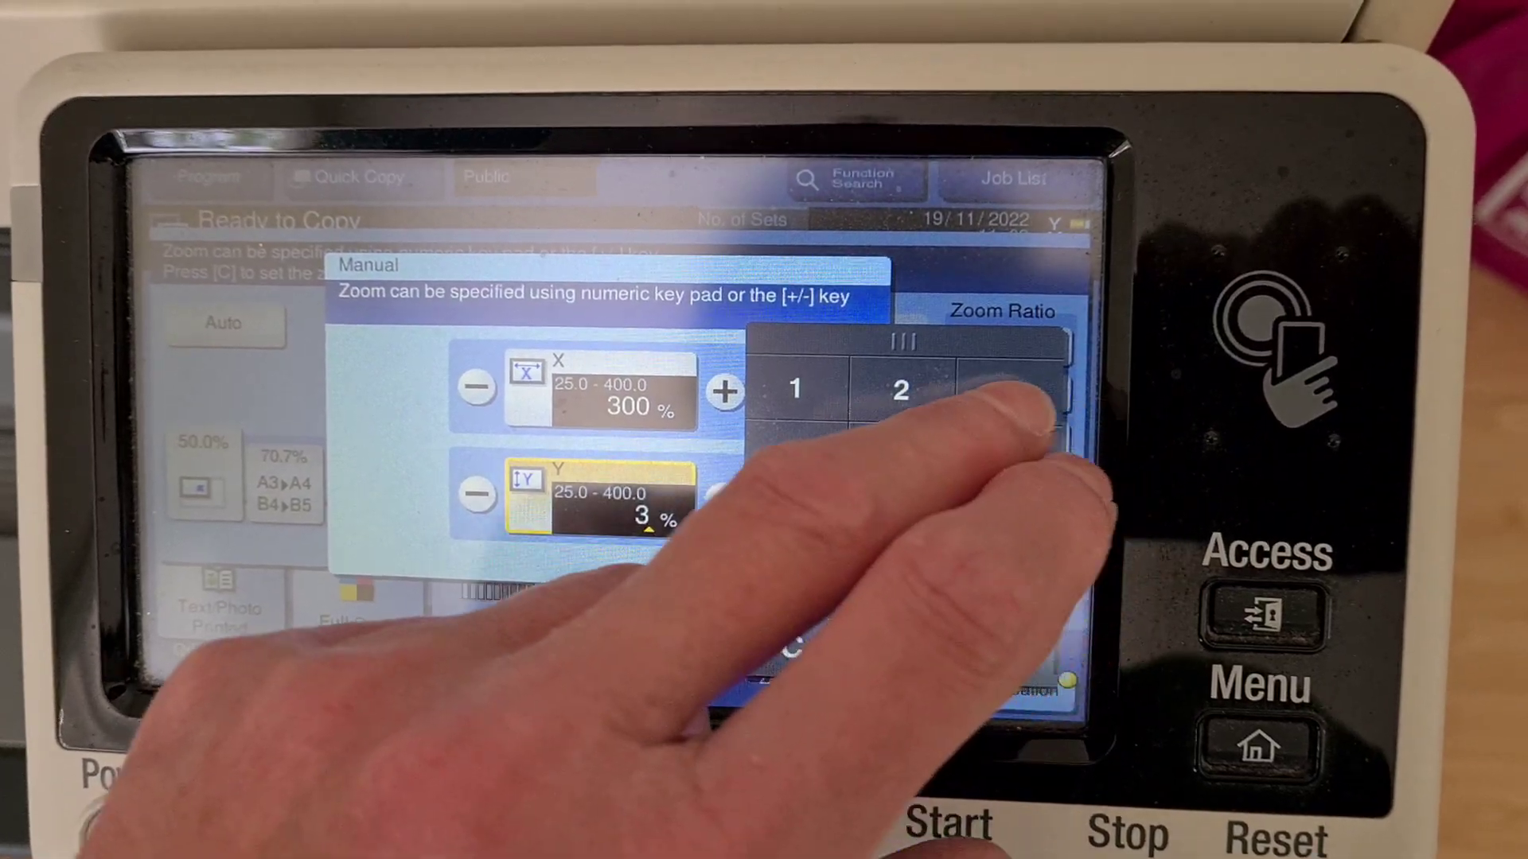
pyautogui.click(795, 389)
pyautogui.click(899, 586)
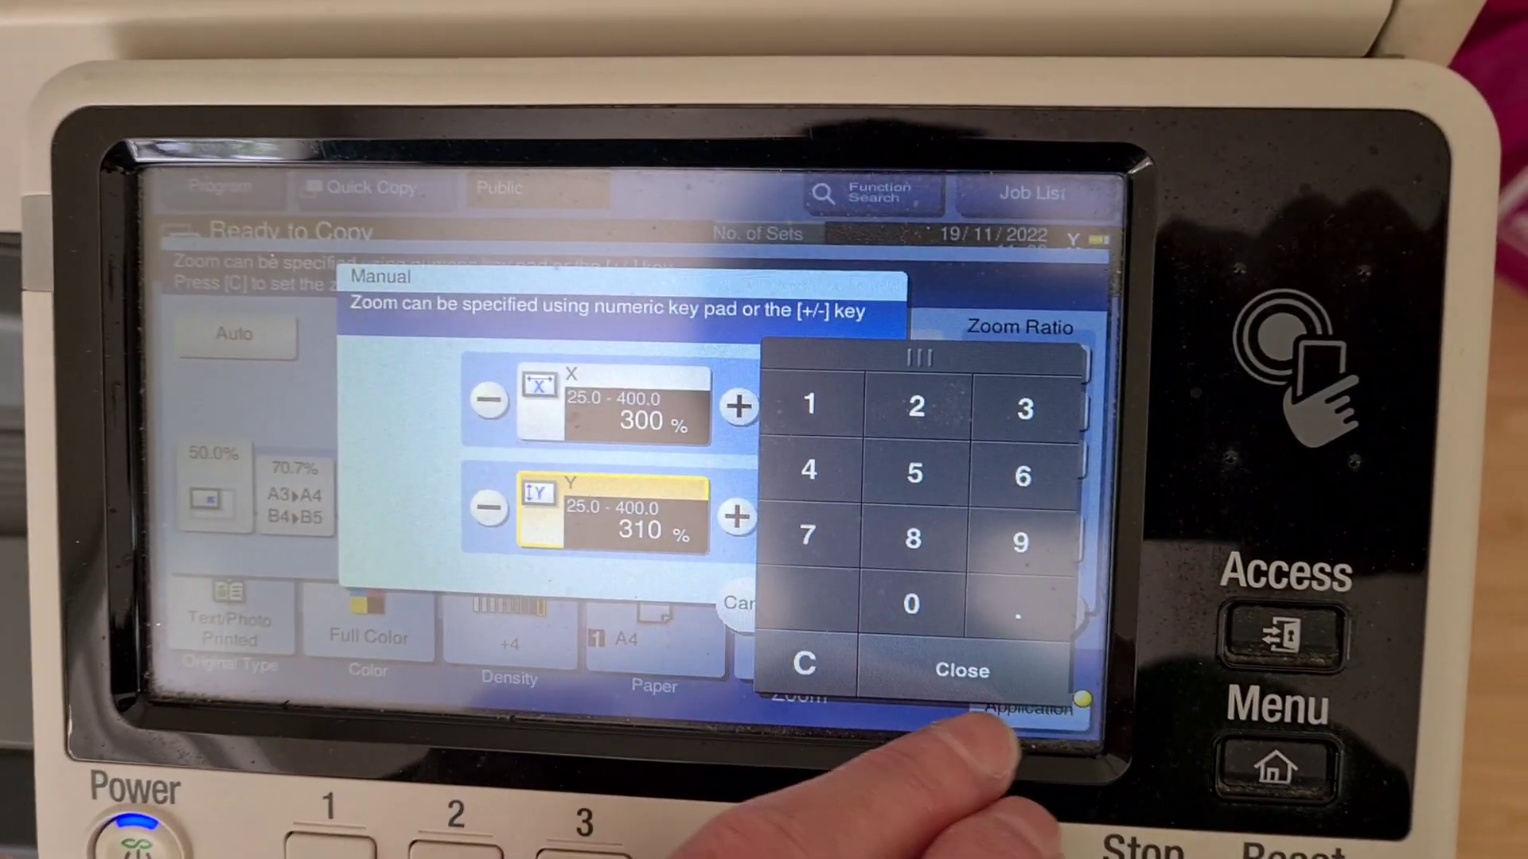
pyautogui.click(963, 670)
pyautogui.click(1016, 614)
pyautogui.click(1021, 637)
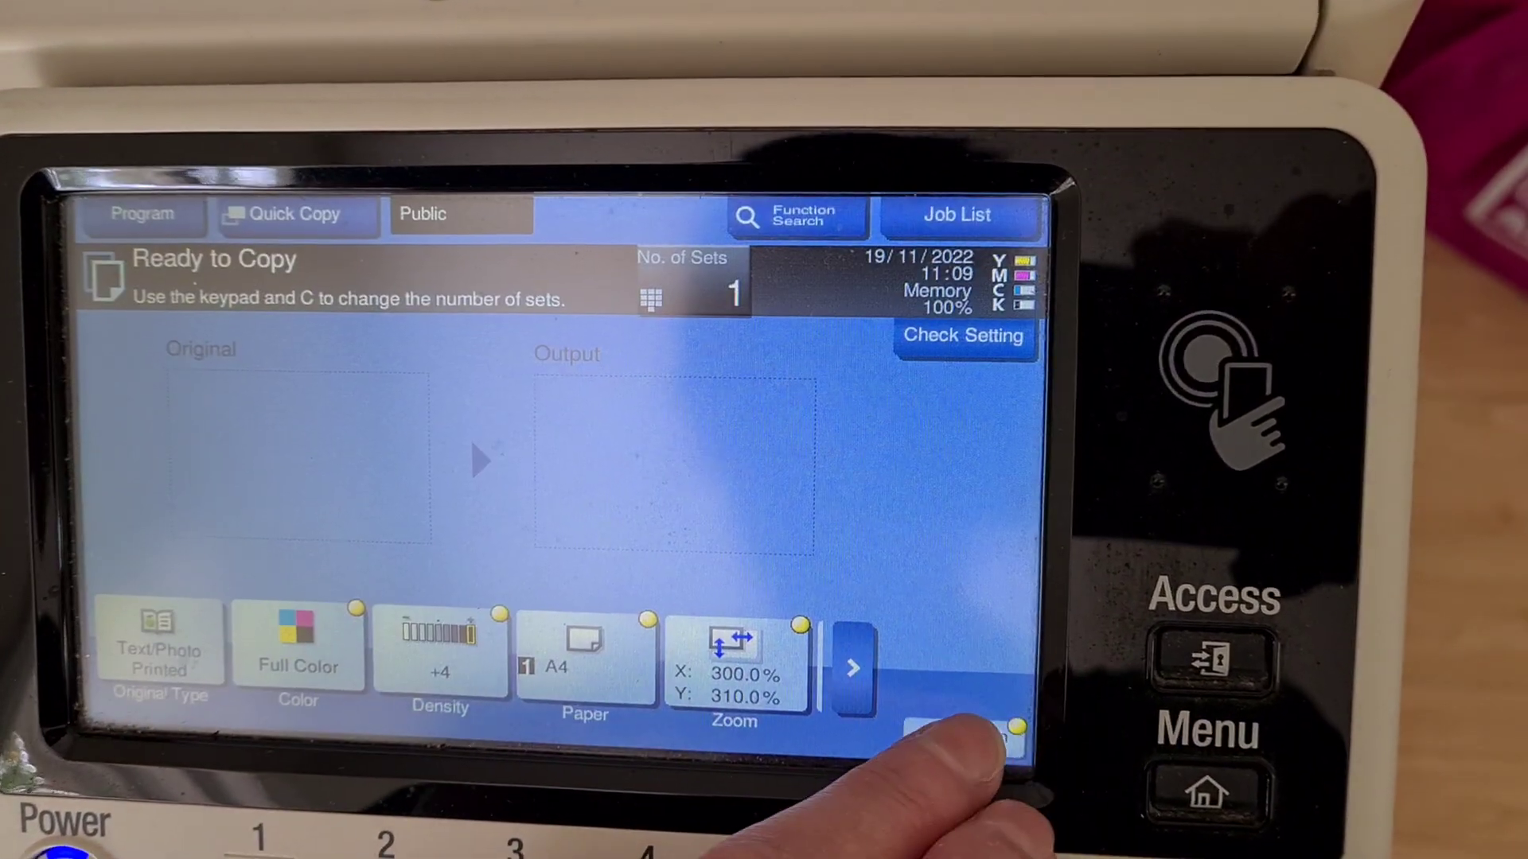
# Open Color Adjust and confirm it without changing density or brightness.
pyautogui.click(961, 732)
pyautogui.moveTo(835, 322); pyautogui.dragTo(204, 292)
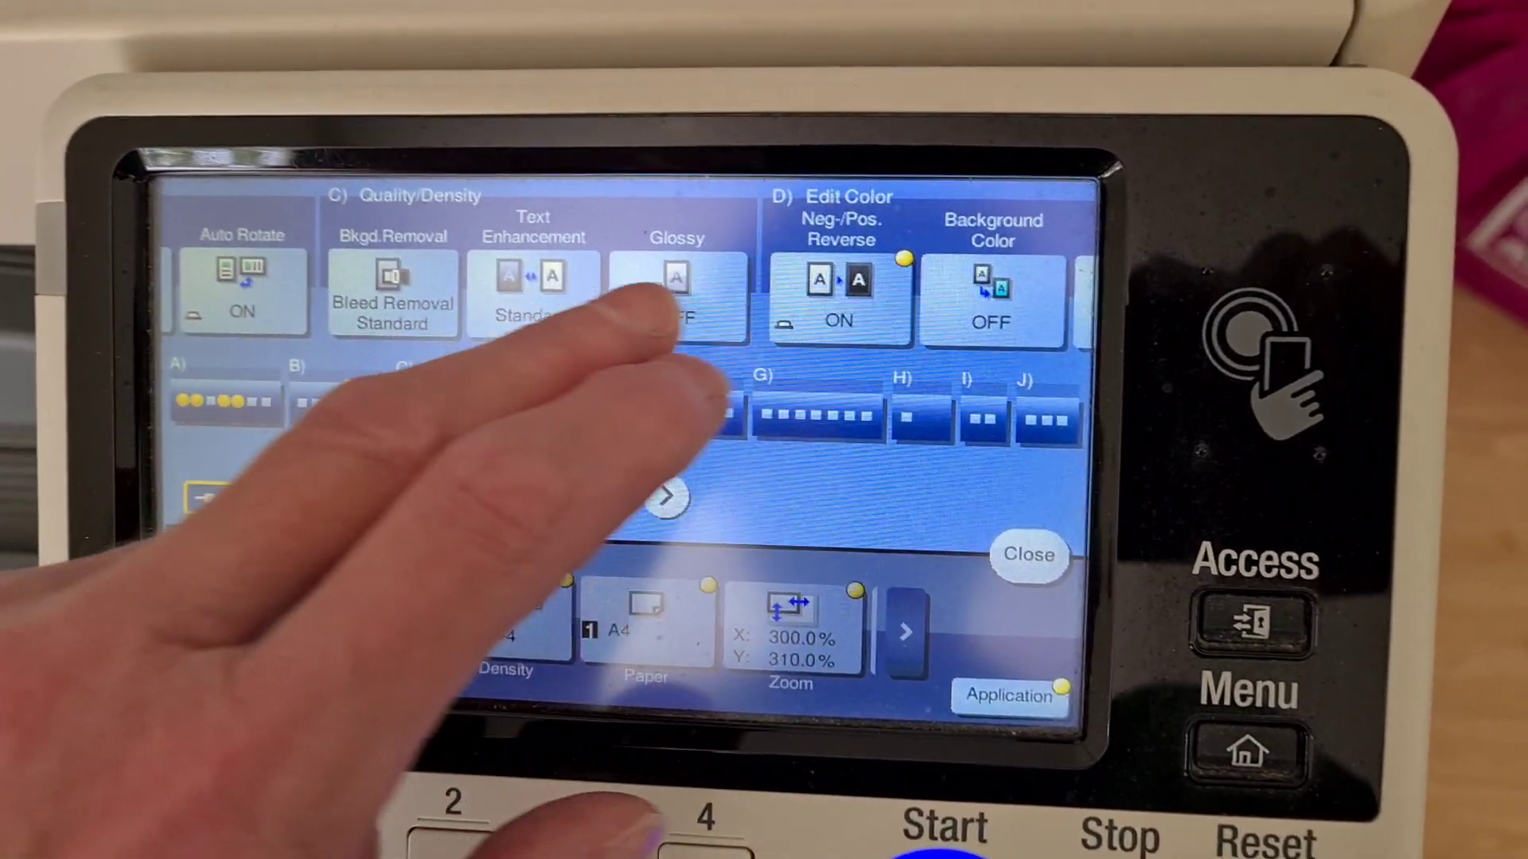
pyautogui.moveTo(663, 314); pyautogui.dragTo(306, 290)
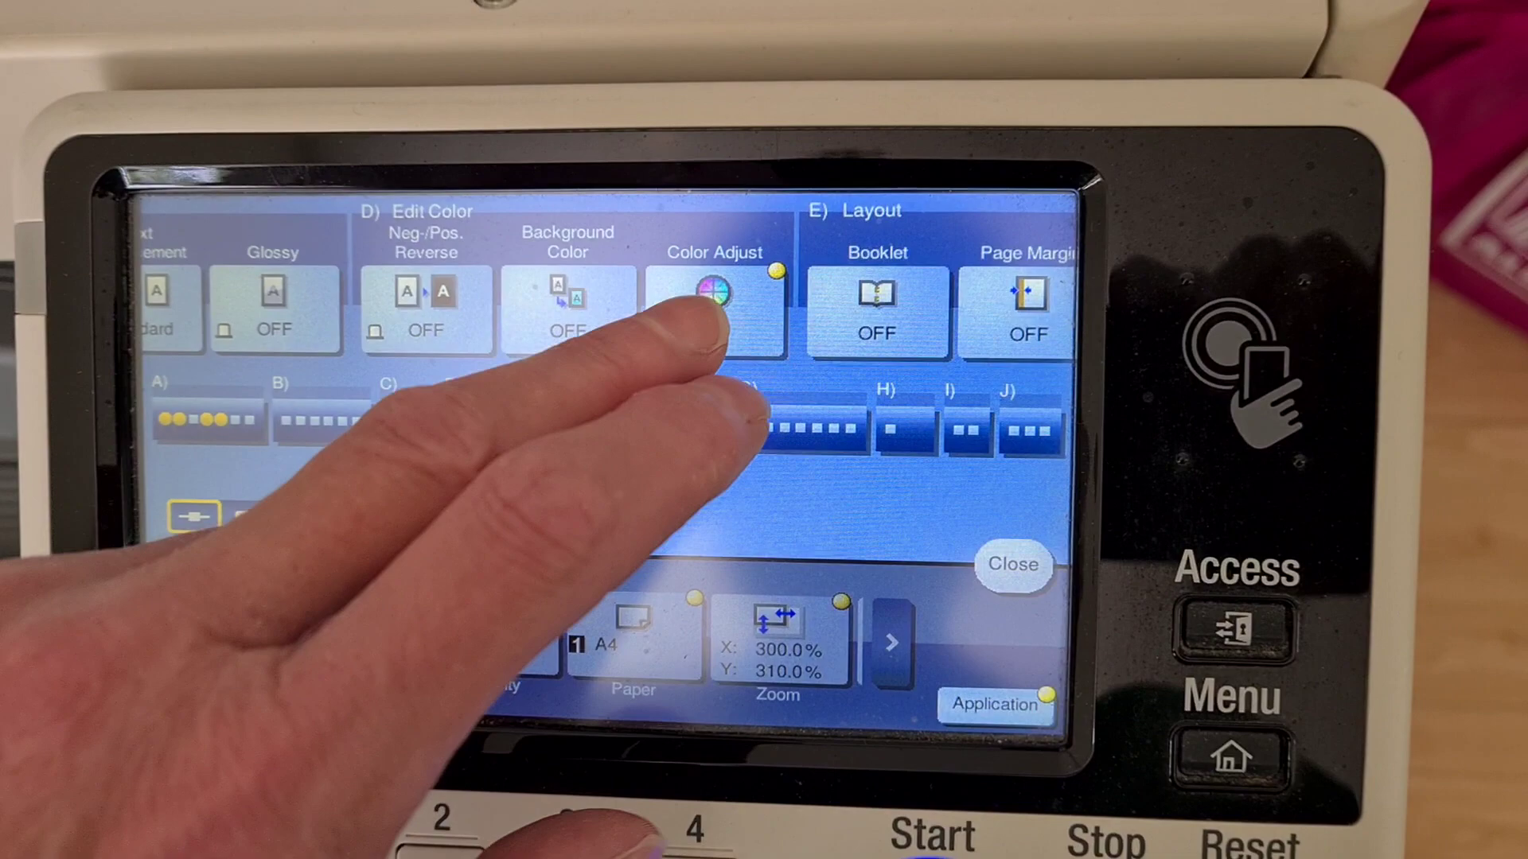
pyautogui.click(722, 298)
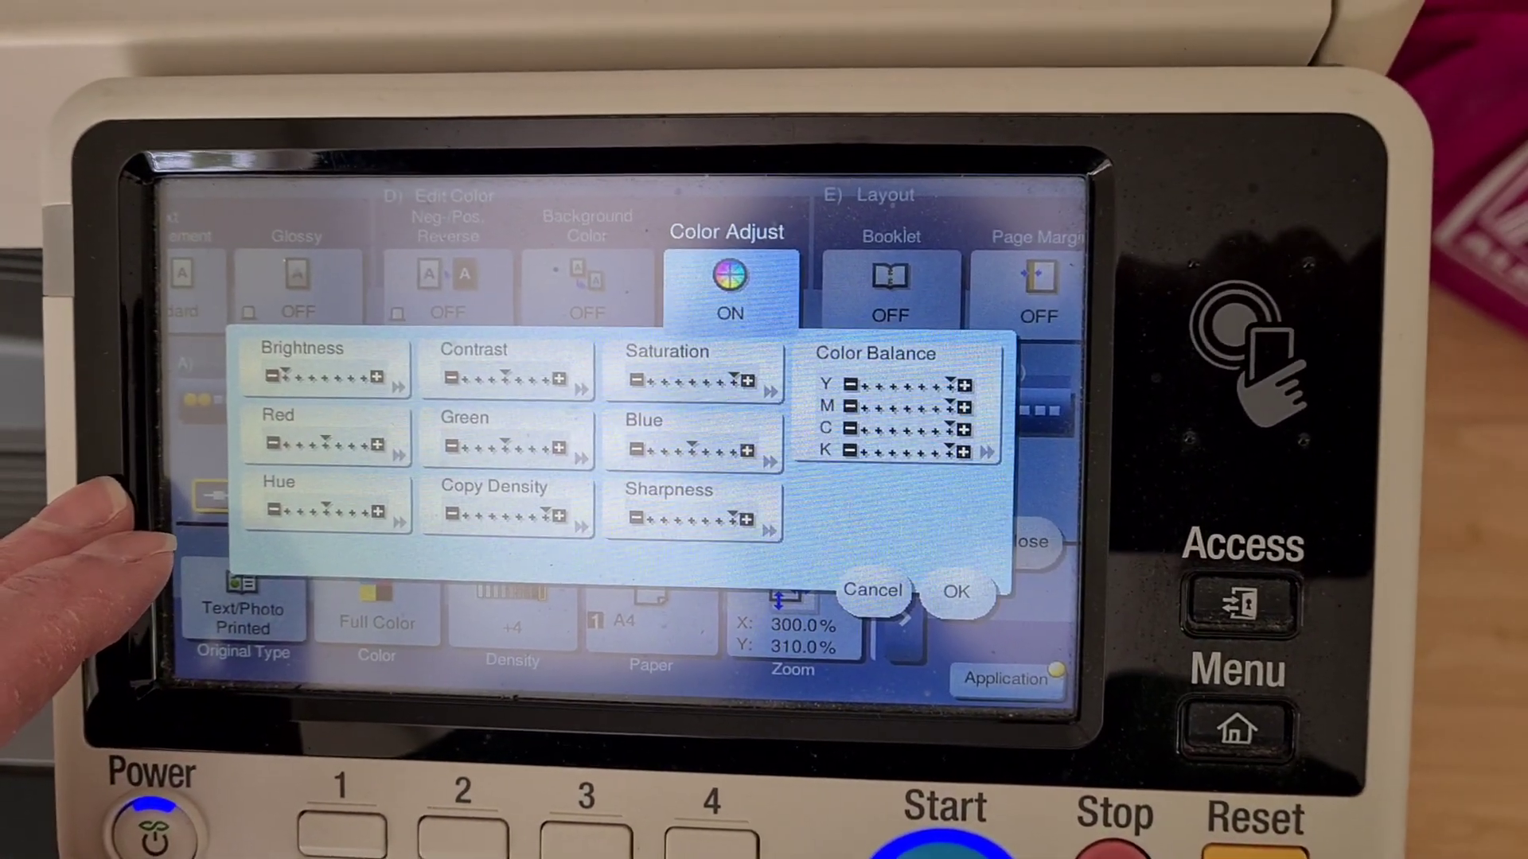
pyautogui.click(502, 508)
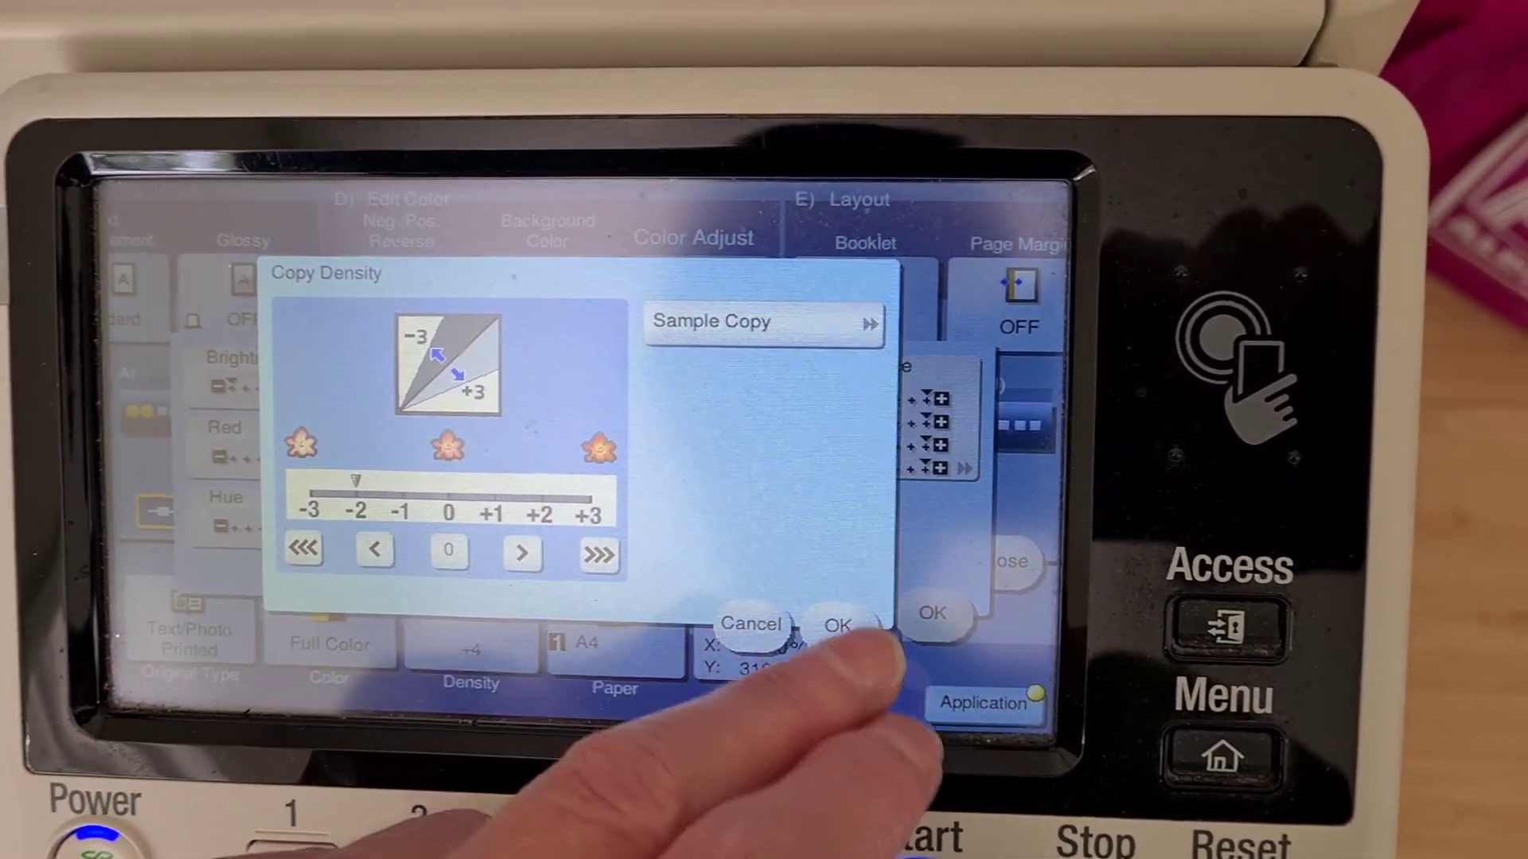
pyautogui.click(873, 616)
pyautogui.click(281, 370)
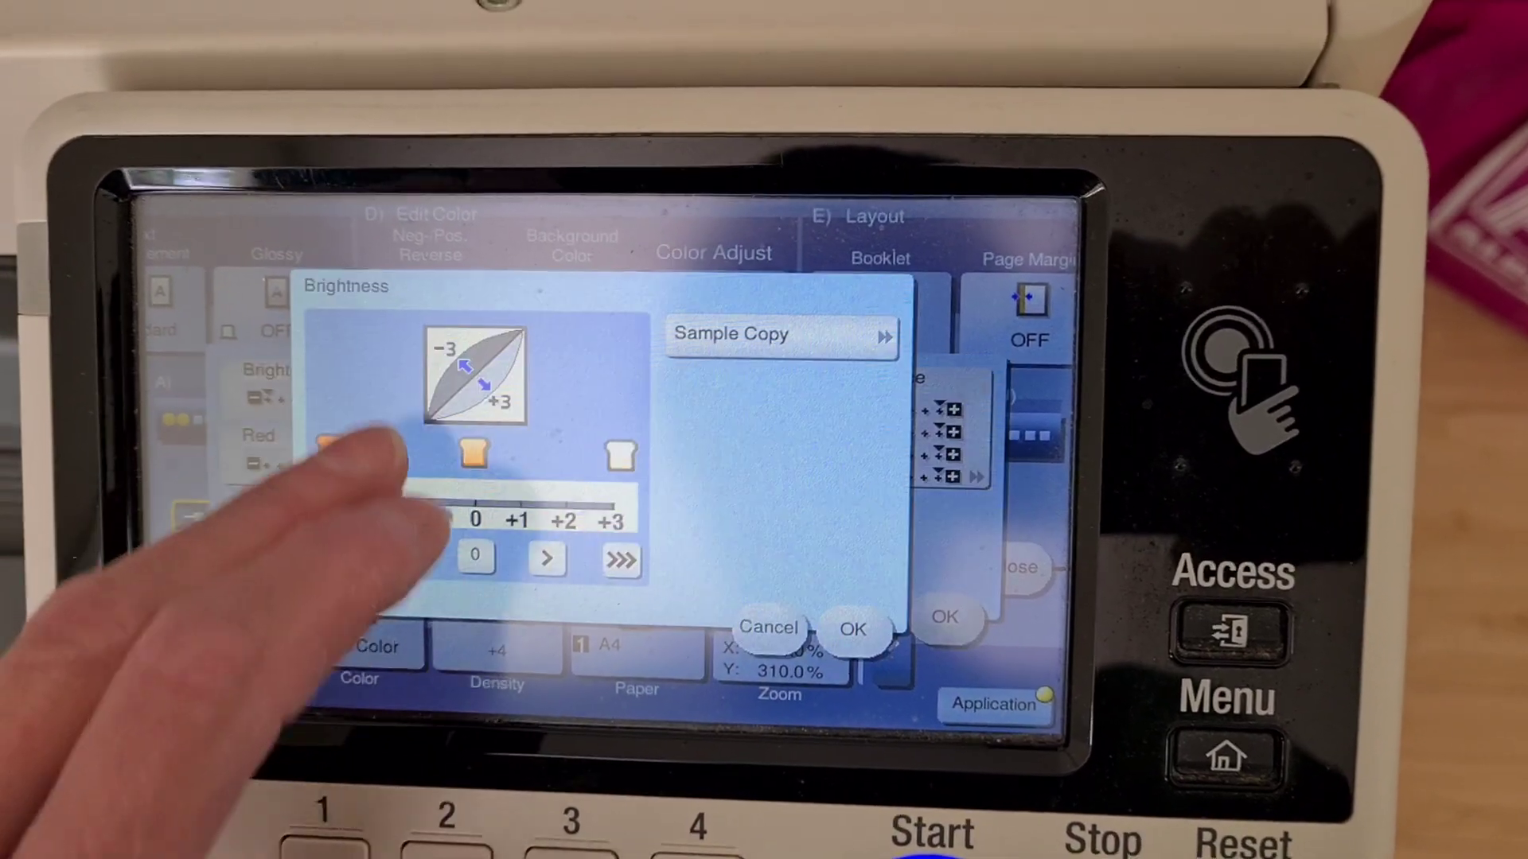
pyautogui.click(852, 628)
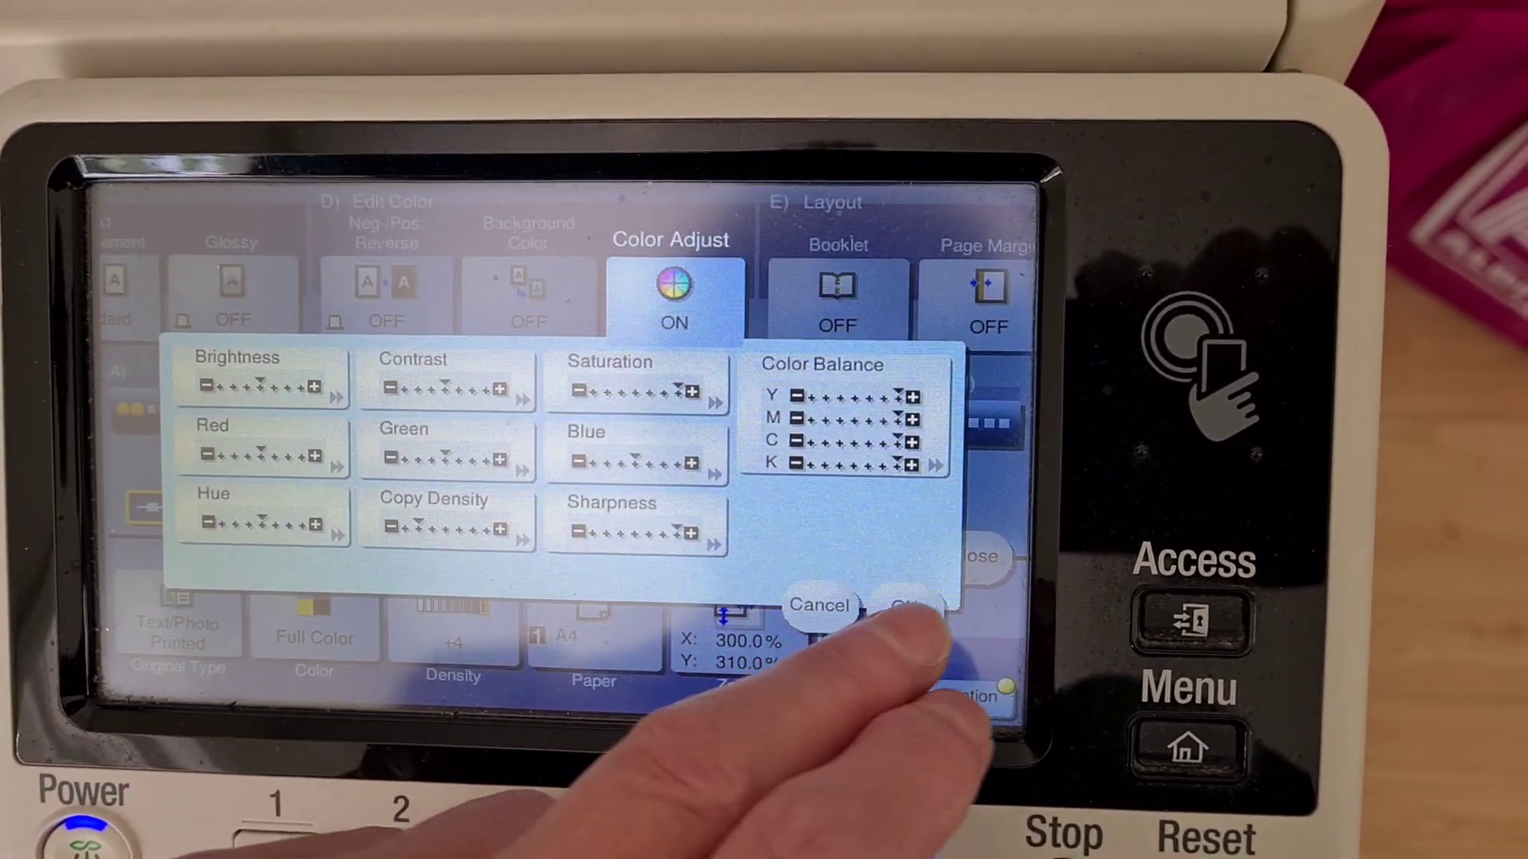
pyautogui.click(908, 606)
pyautogui.click(979, 556)
# Set the original type to Map and reset the zoom to 100%.
pyautogui.click(179, 632)
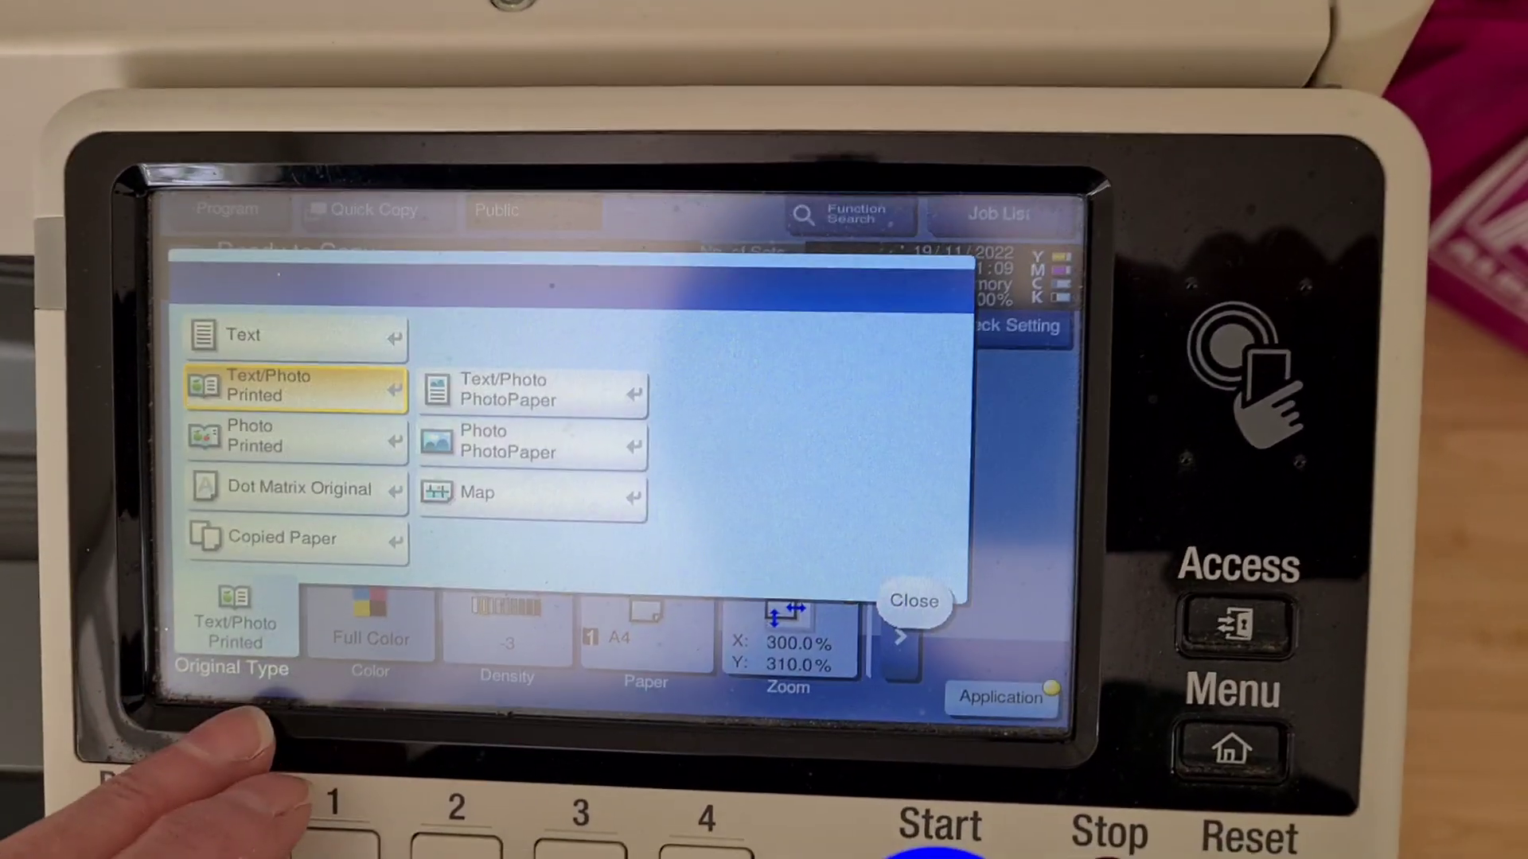
pyautogui.click(531, 495)
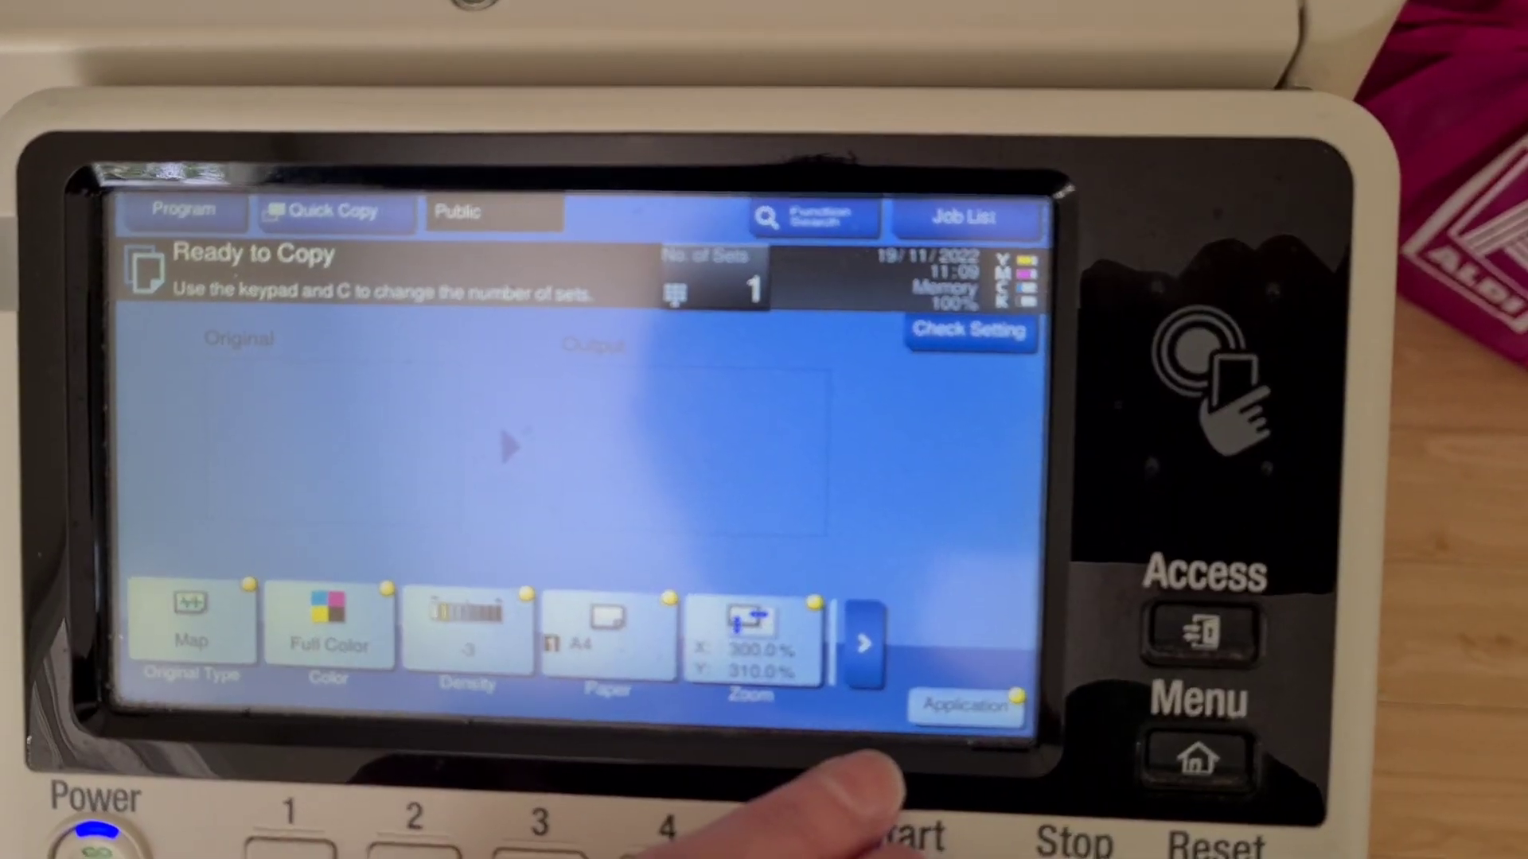
pyautogui.click(752, 645)
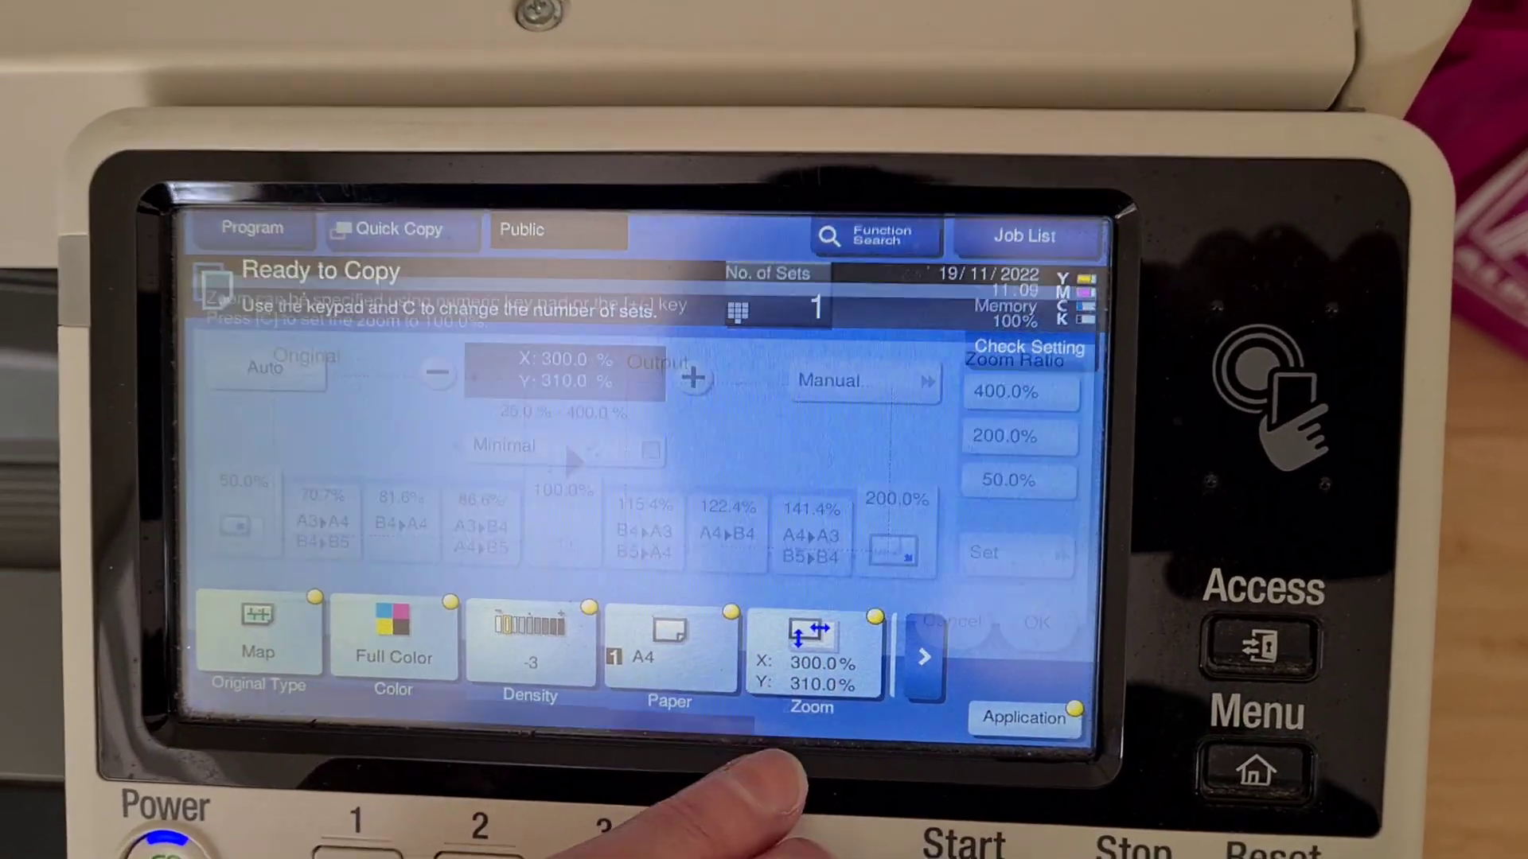
pyautogui.click(557, 496)
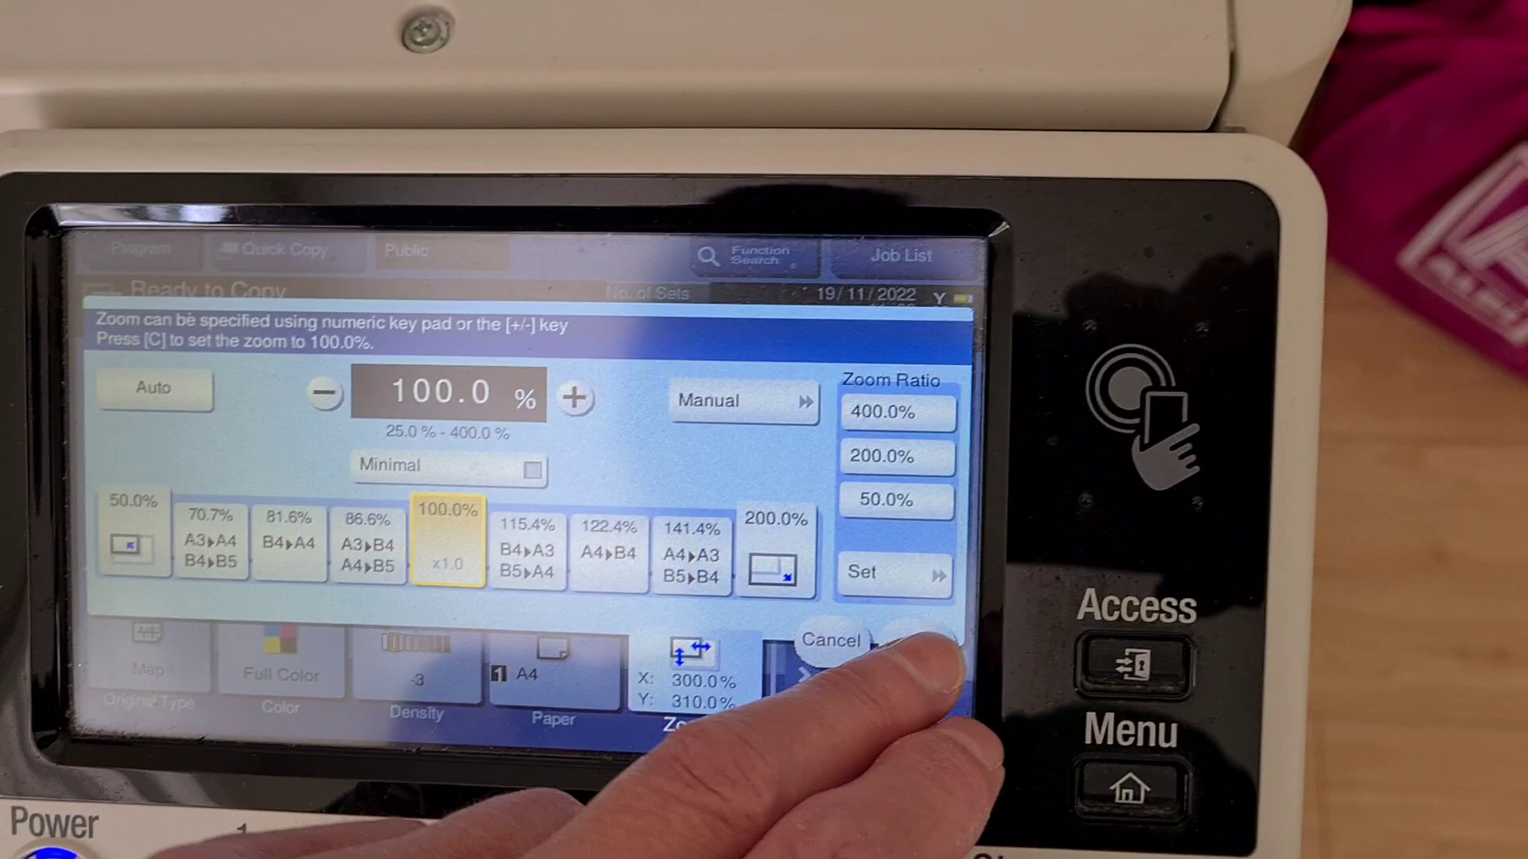
pyautogui.click(1030, 600)
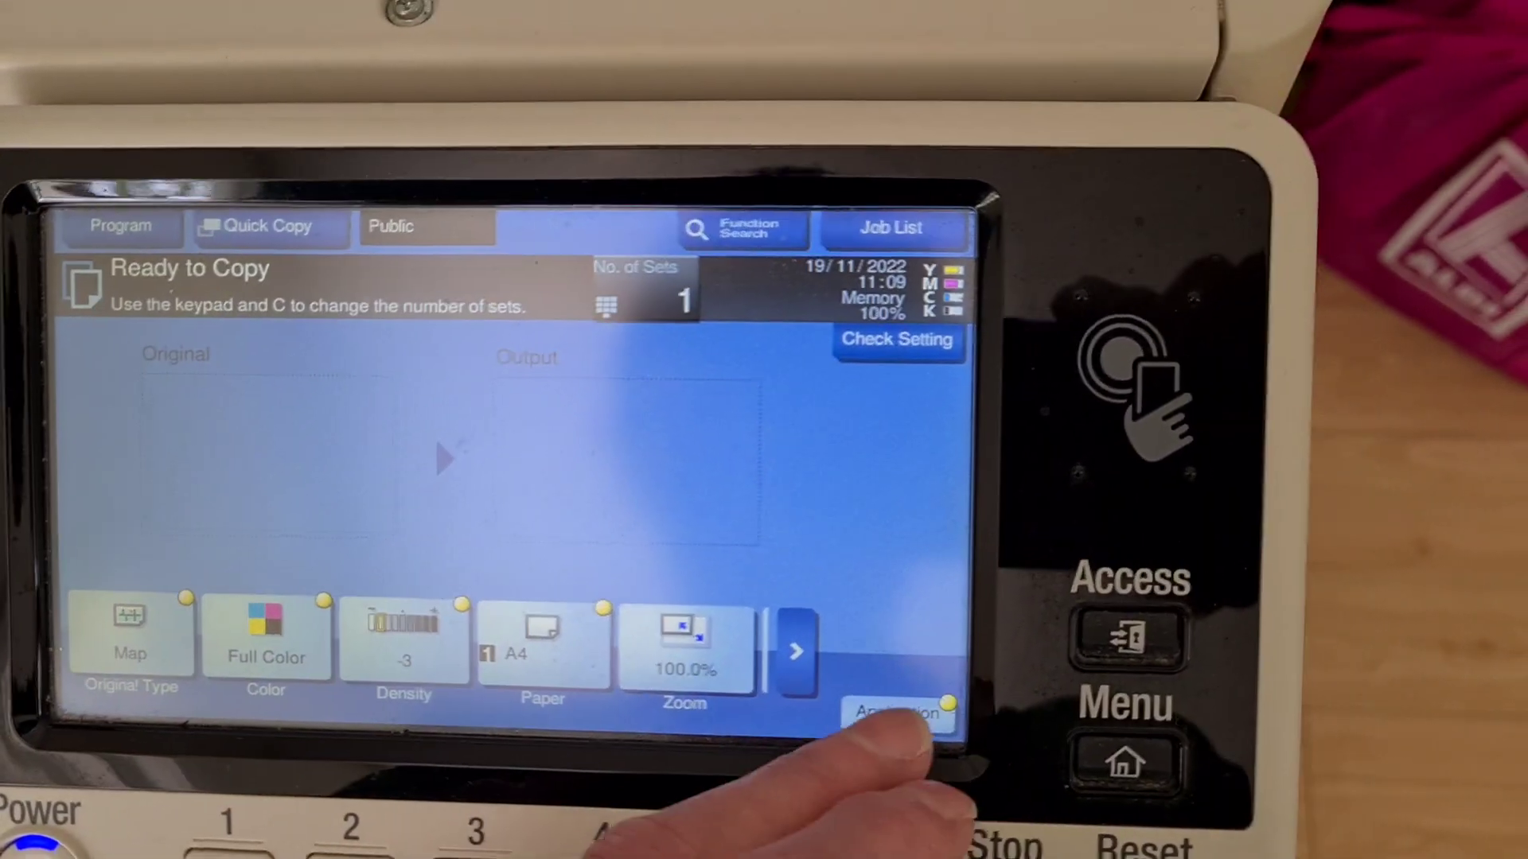
# Lower the Color Adjust brightness to -3, keep copy density, and confirm.
pyautogui.click(972, 705)
pyautogui.moveTo(824, 347); pyautogui.dragTo(143, 359)
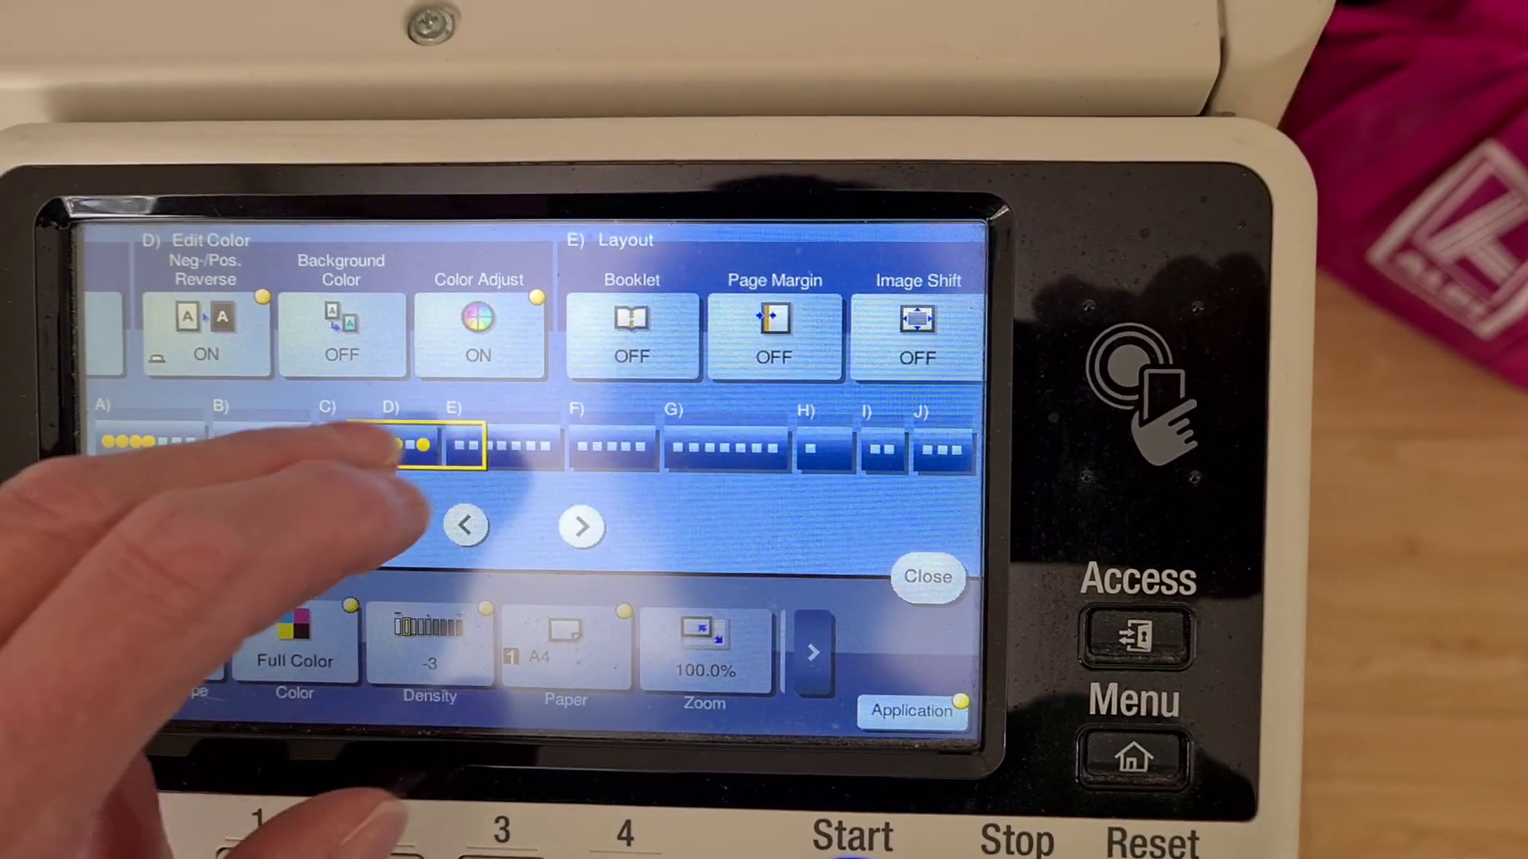
pyautogui.click(475, 320)
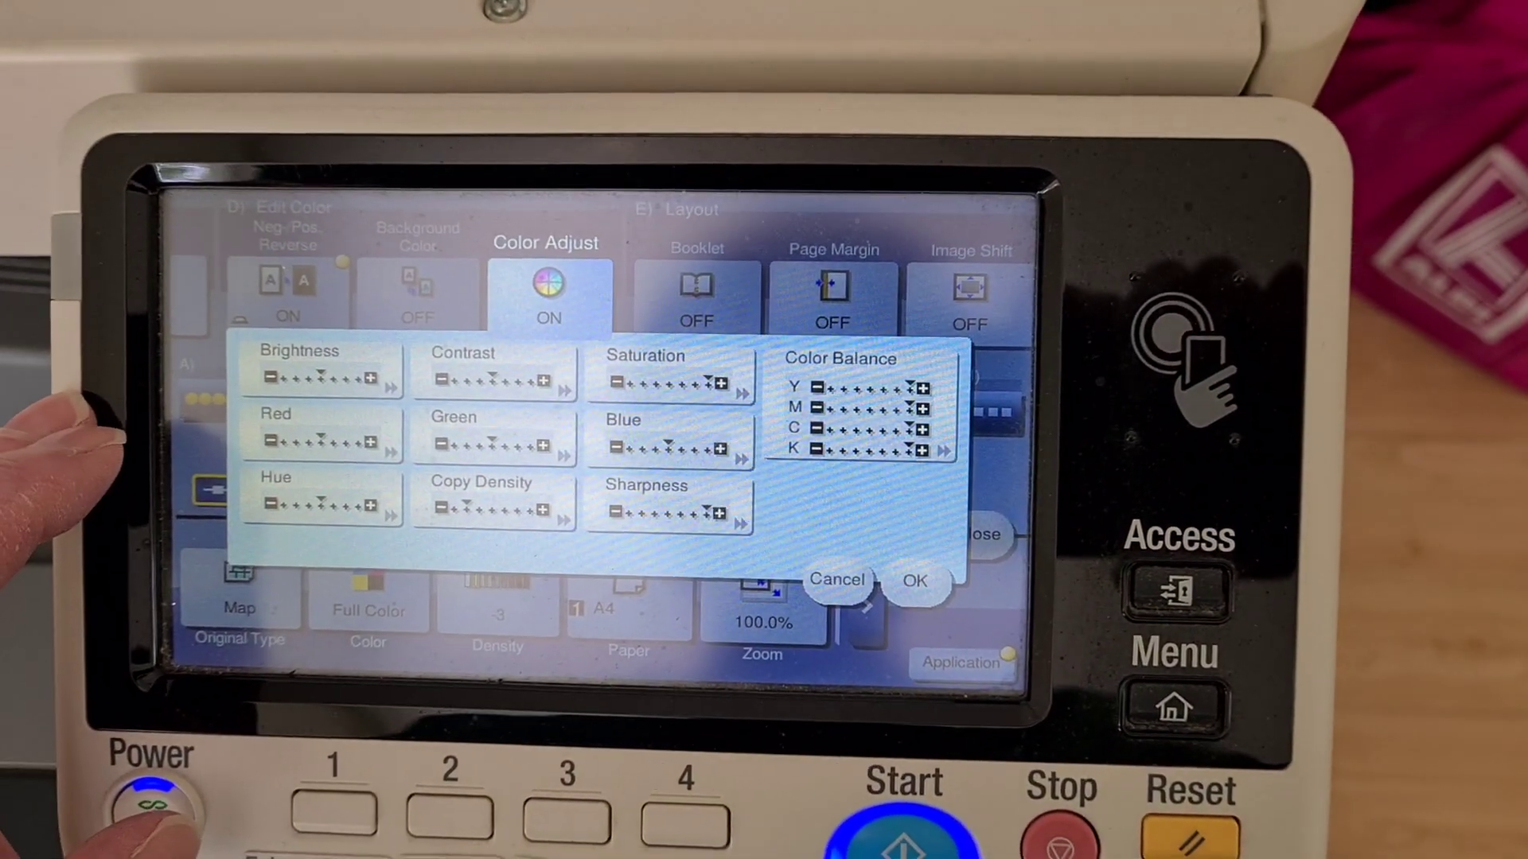
pyautogui.click(299, 372)
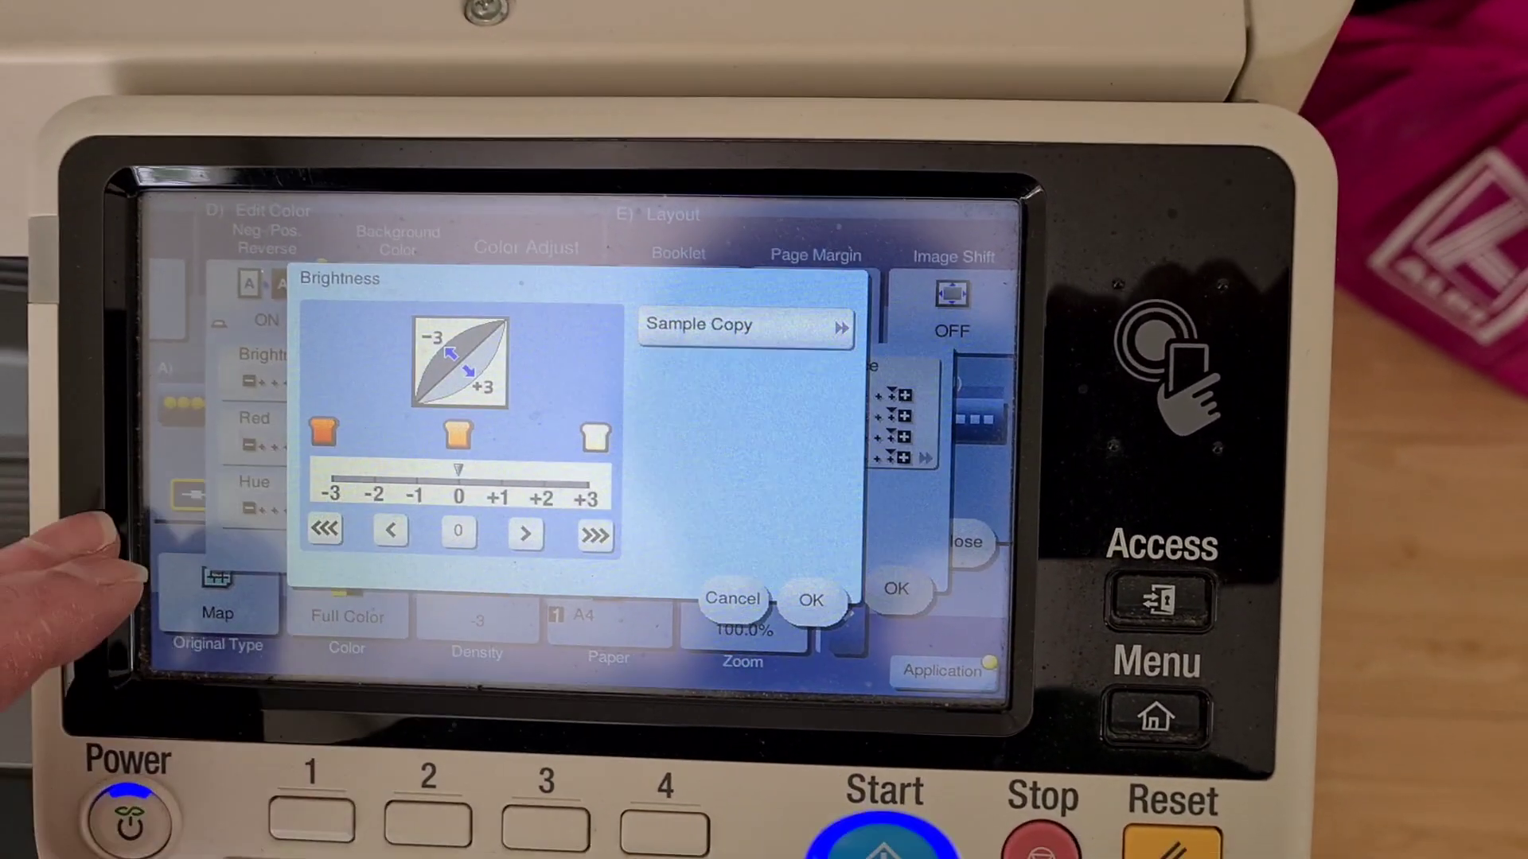
pyautogui.click(330, 536)
pyautogui.click(821, 603)
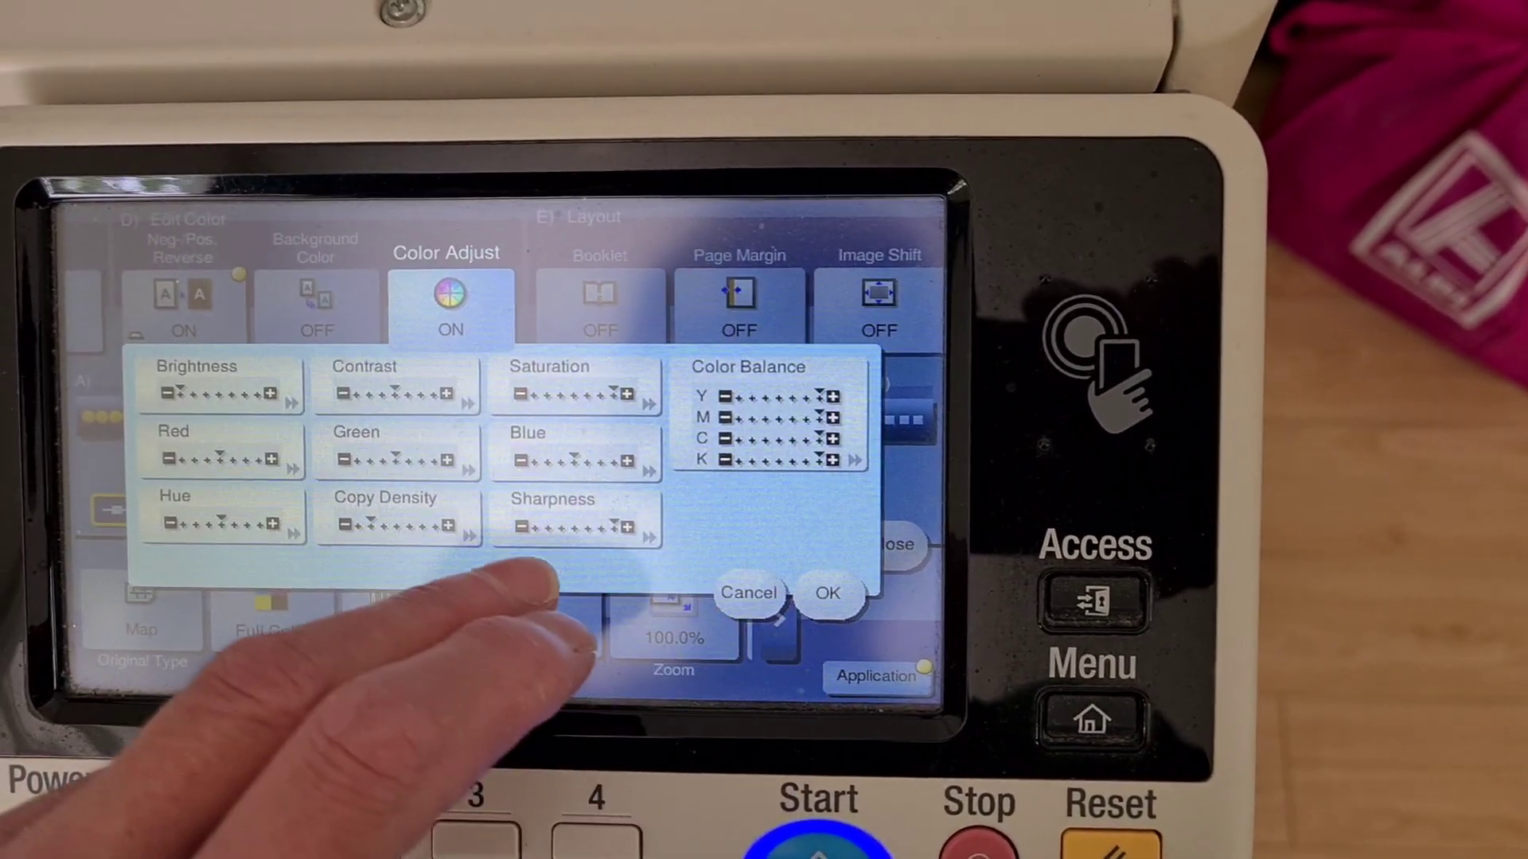
pyautogui.click(406, 526)
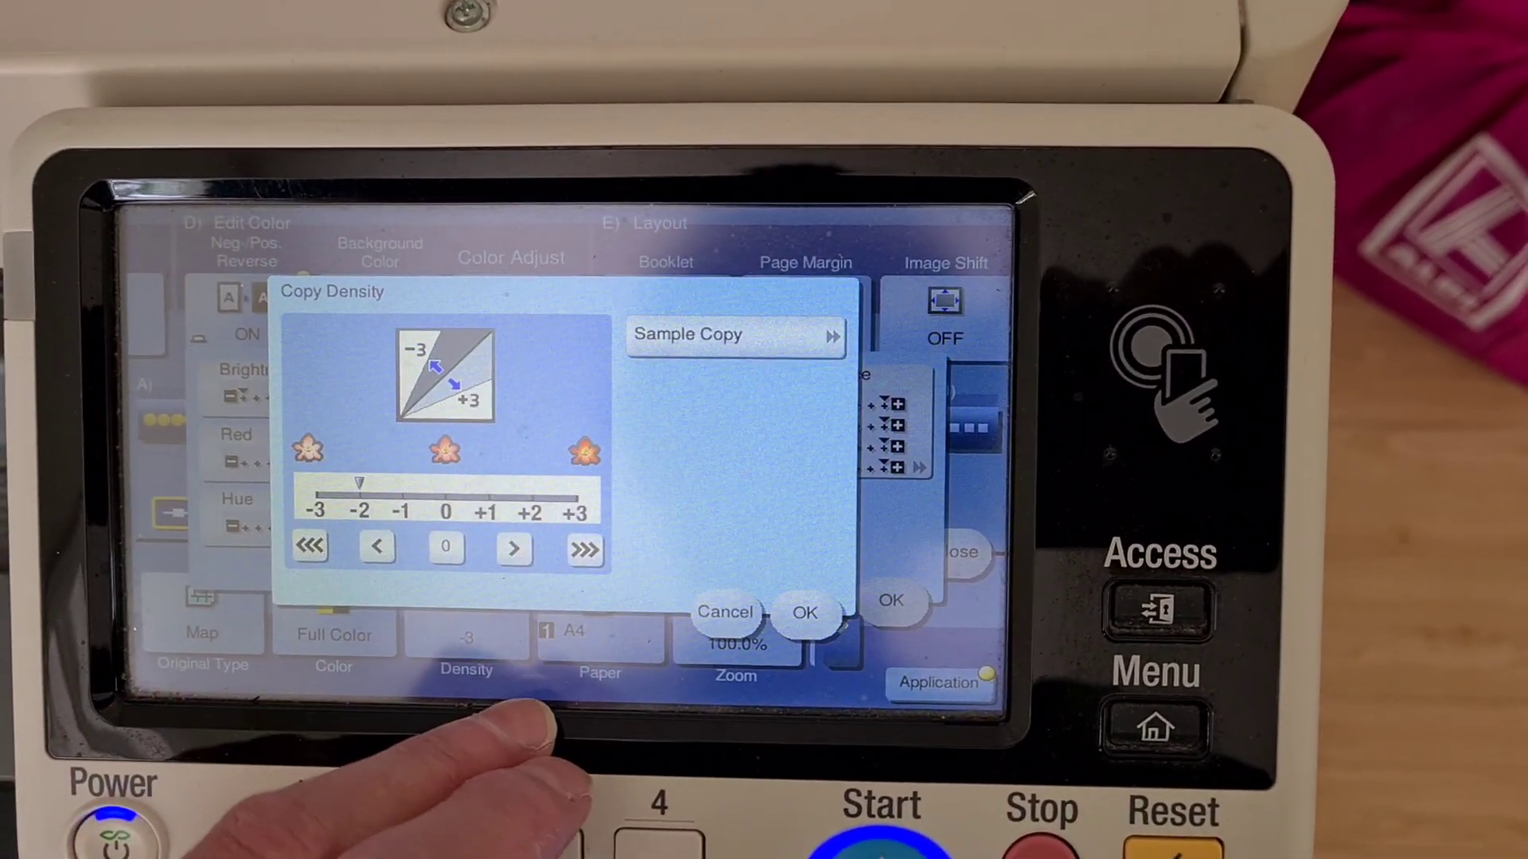
pyautogui.click(805, 612)
pyautogui.click(891, 600)
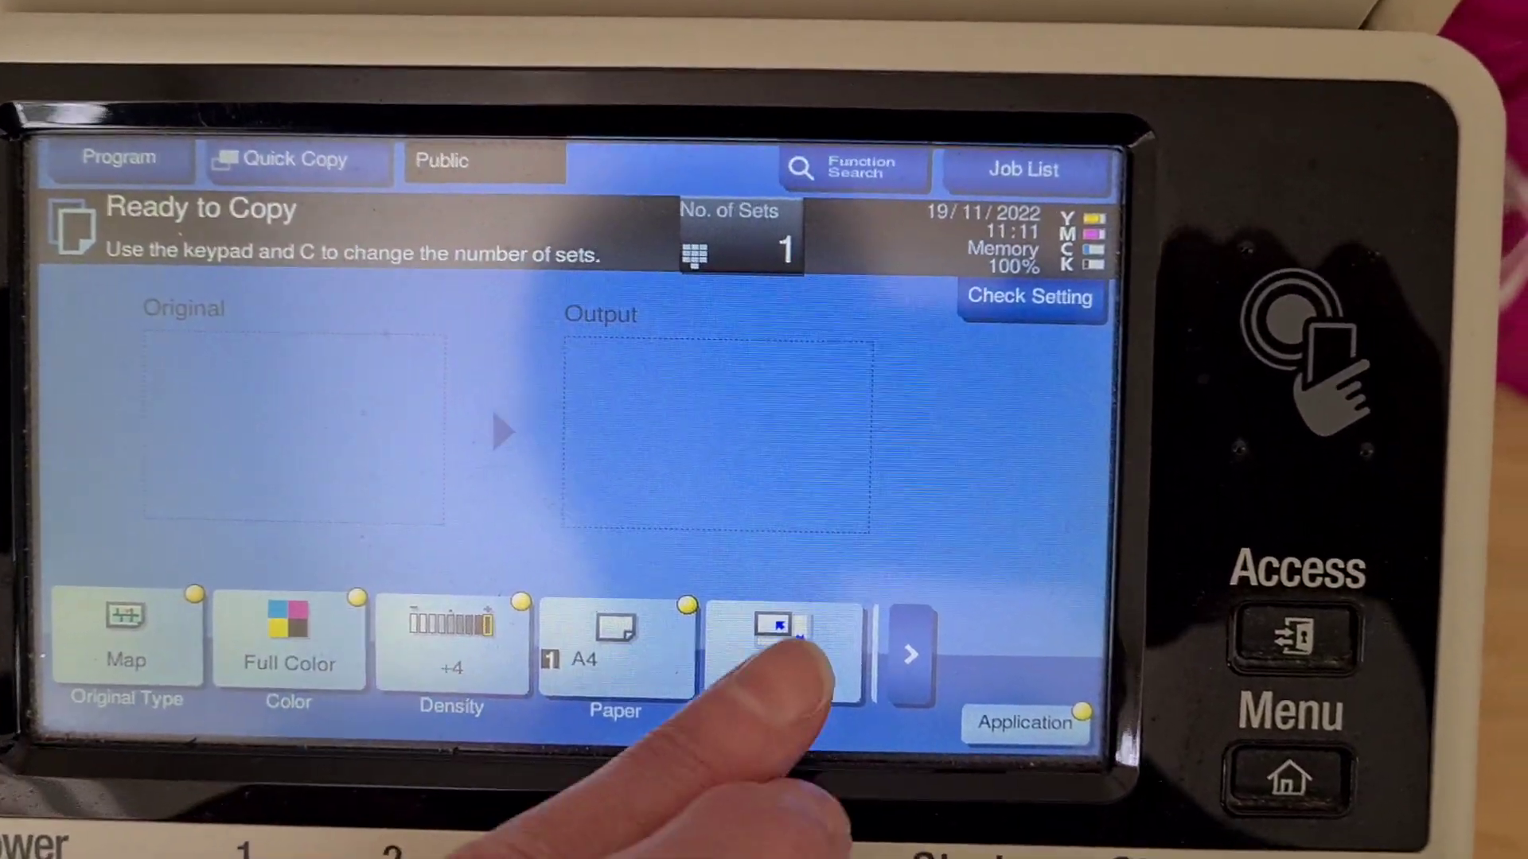
# Switch to separate X/Y zoom and set the horizontal zoom to 300%.
pyautogui.click(781, 651)
pyautogui.click(848, 334)
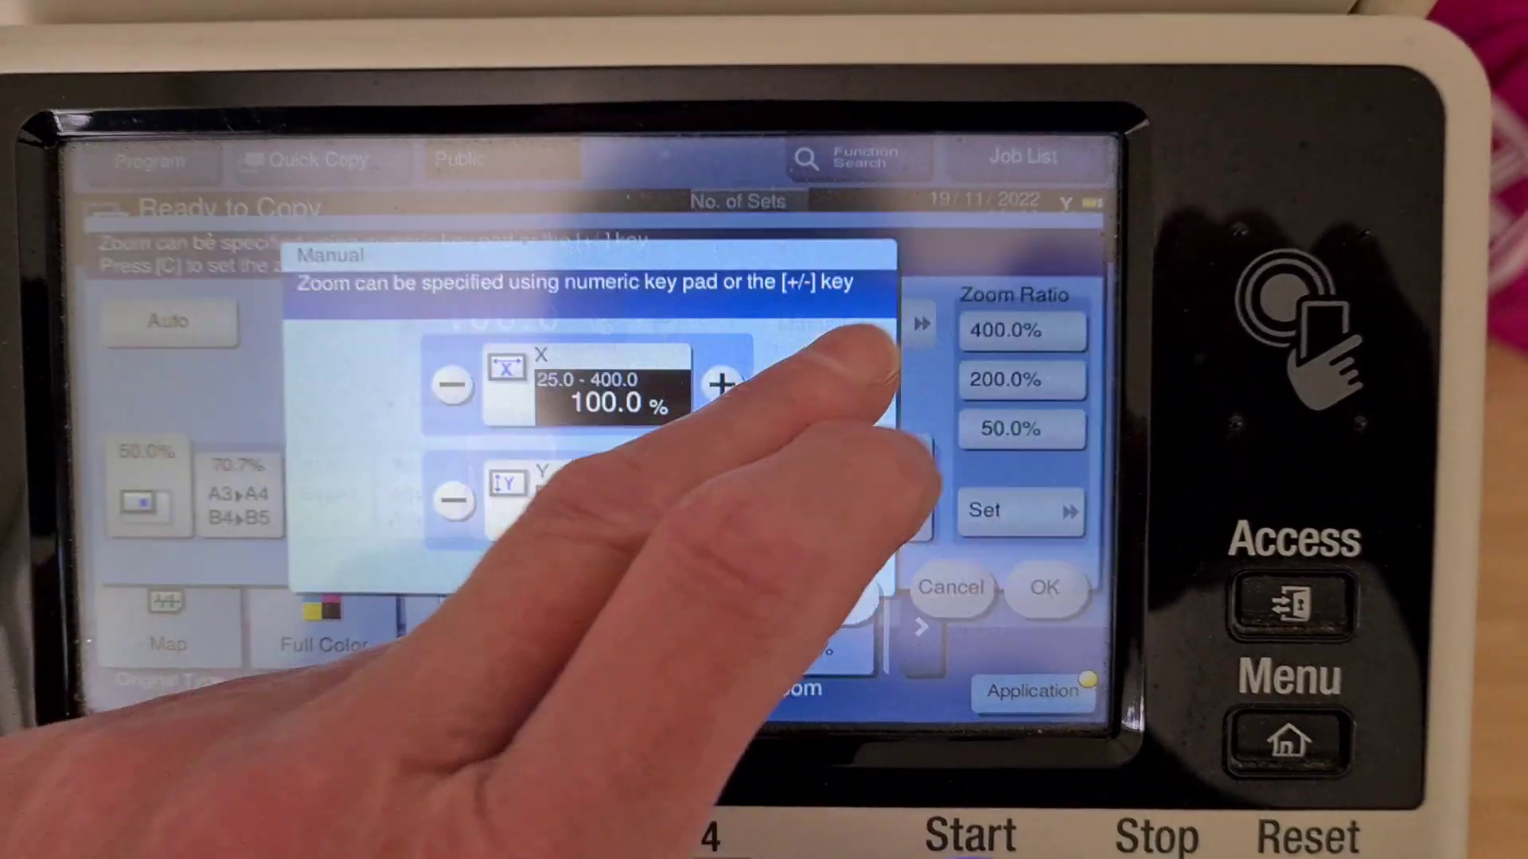
pyautogui.click(609, 394)
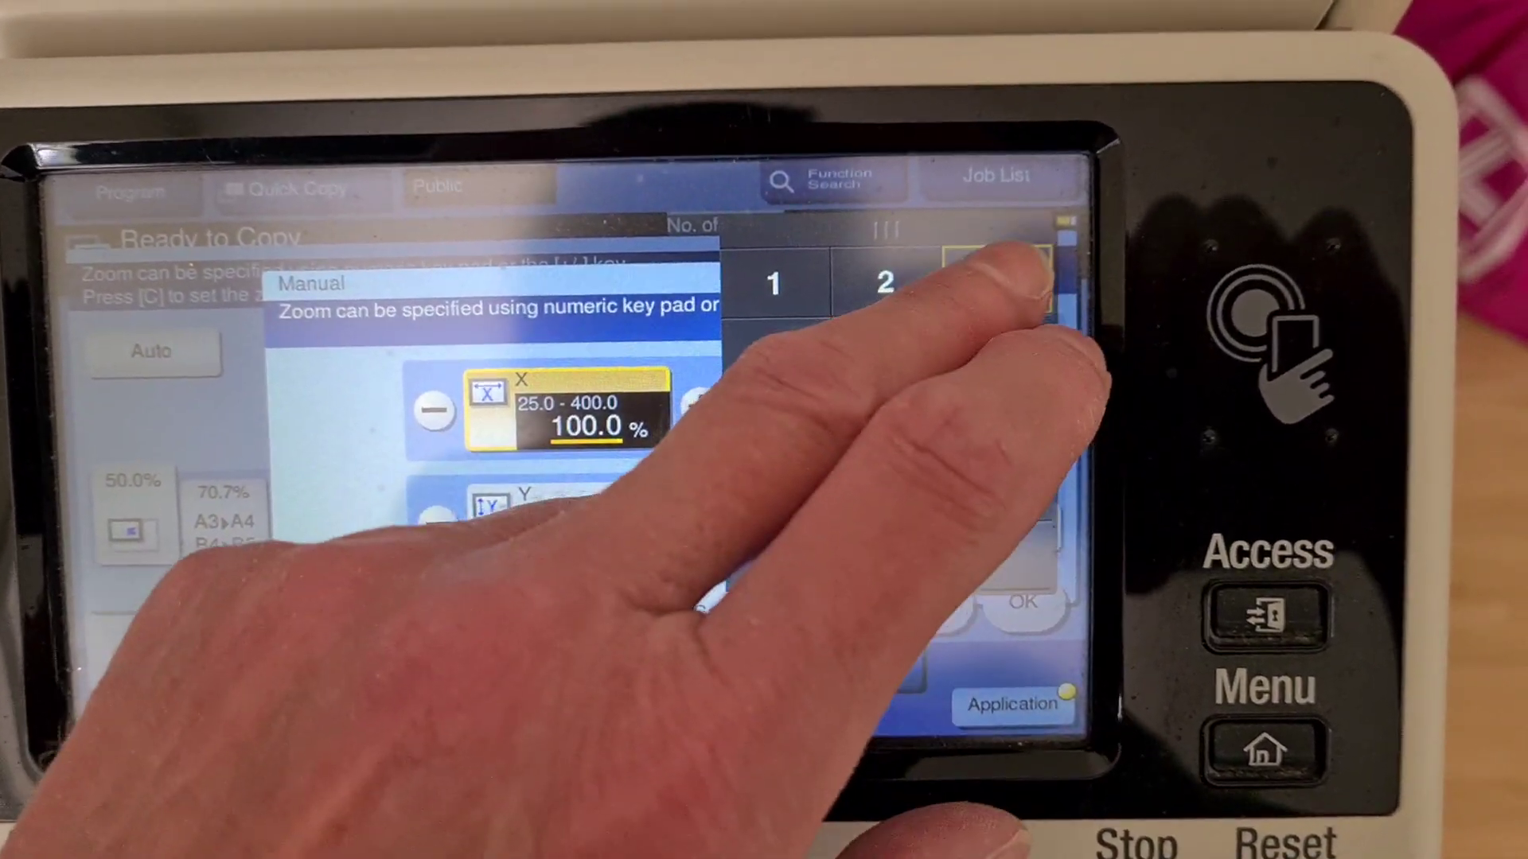
pyautogui.click(1003, 283)
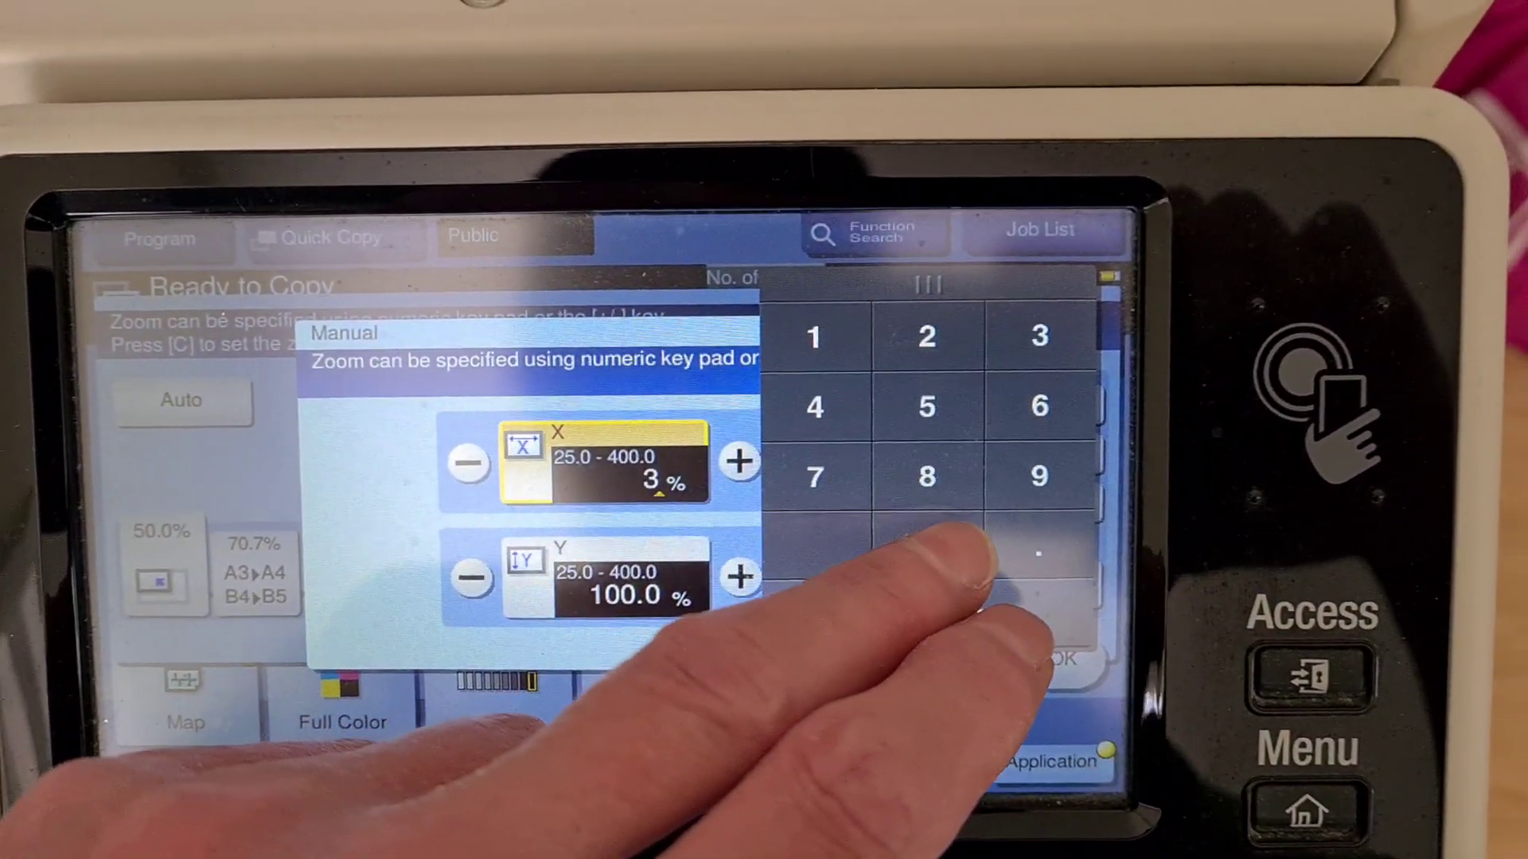
pyautogui.click(889, 496)
pyautogui.click(889, 496)
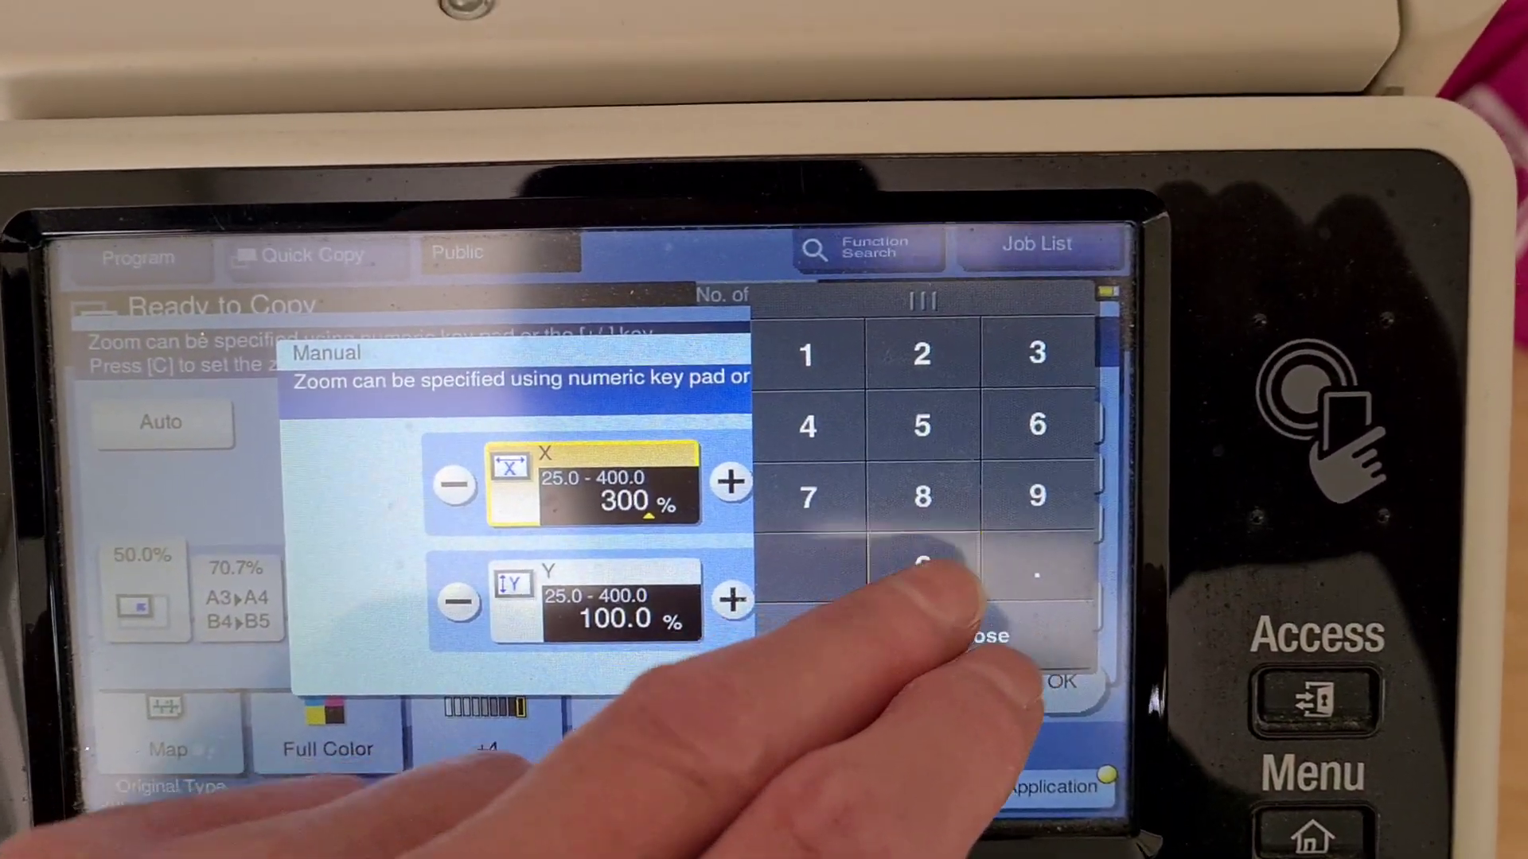
# Set the vertical zoom to 300%, apply it, and bring up the original type choices.
pyautogui.click(597, 602)
pyautogui.click(1036, 353)
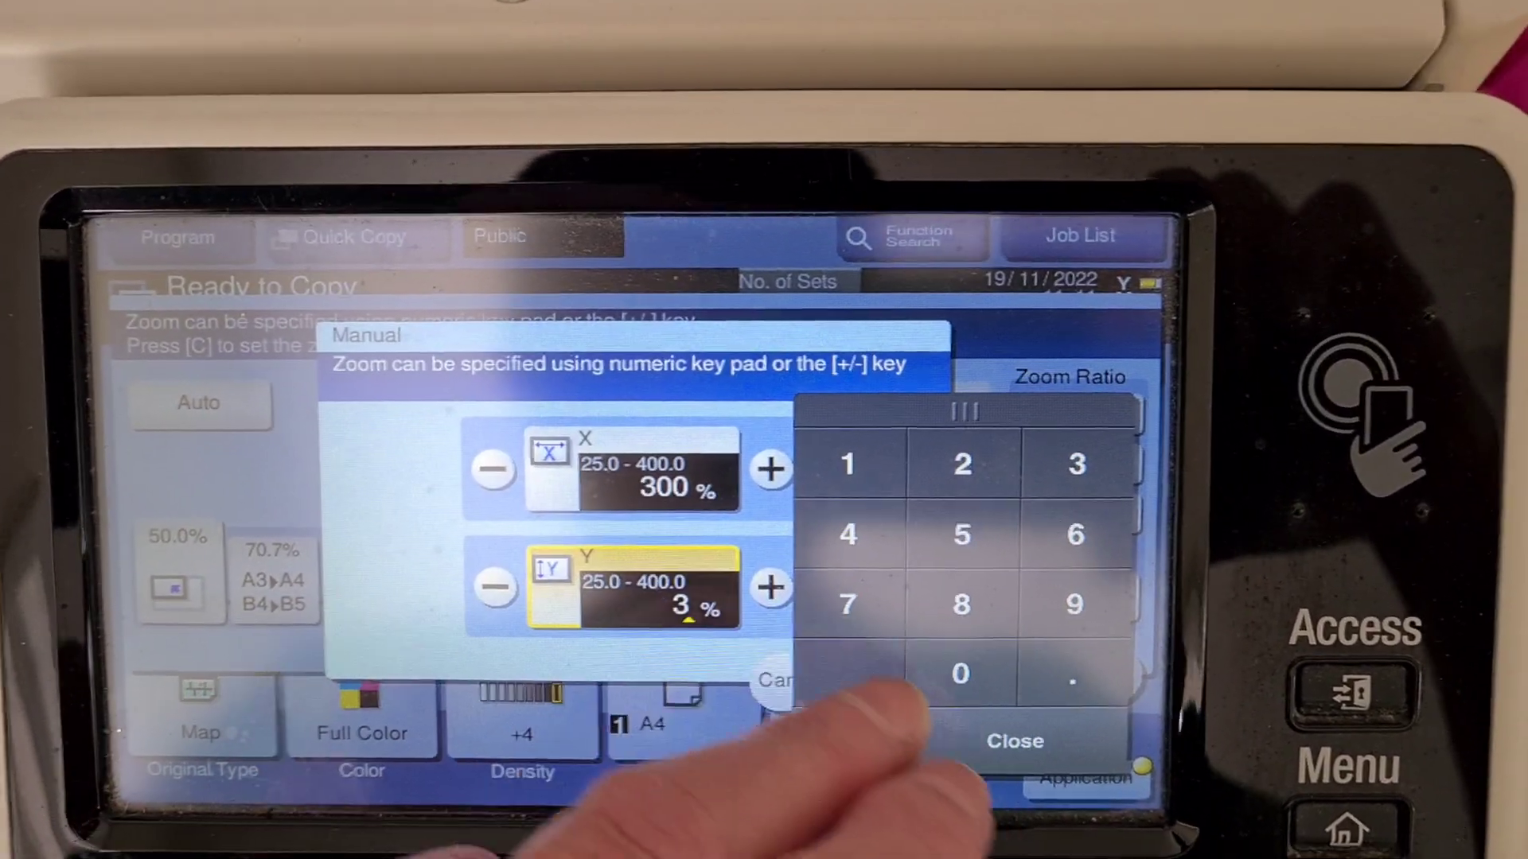
pyautogui.click(901, 670)
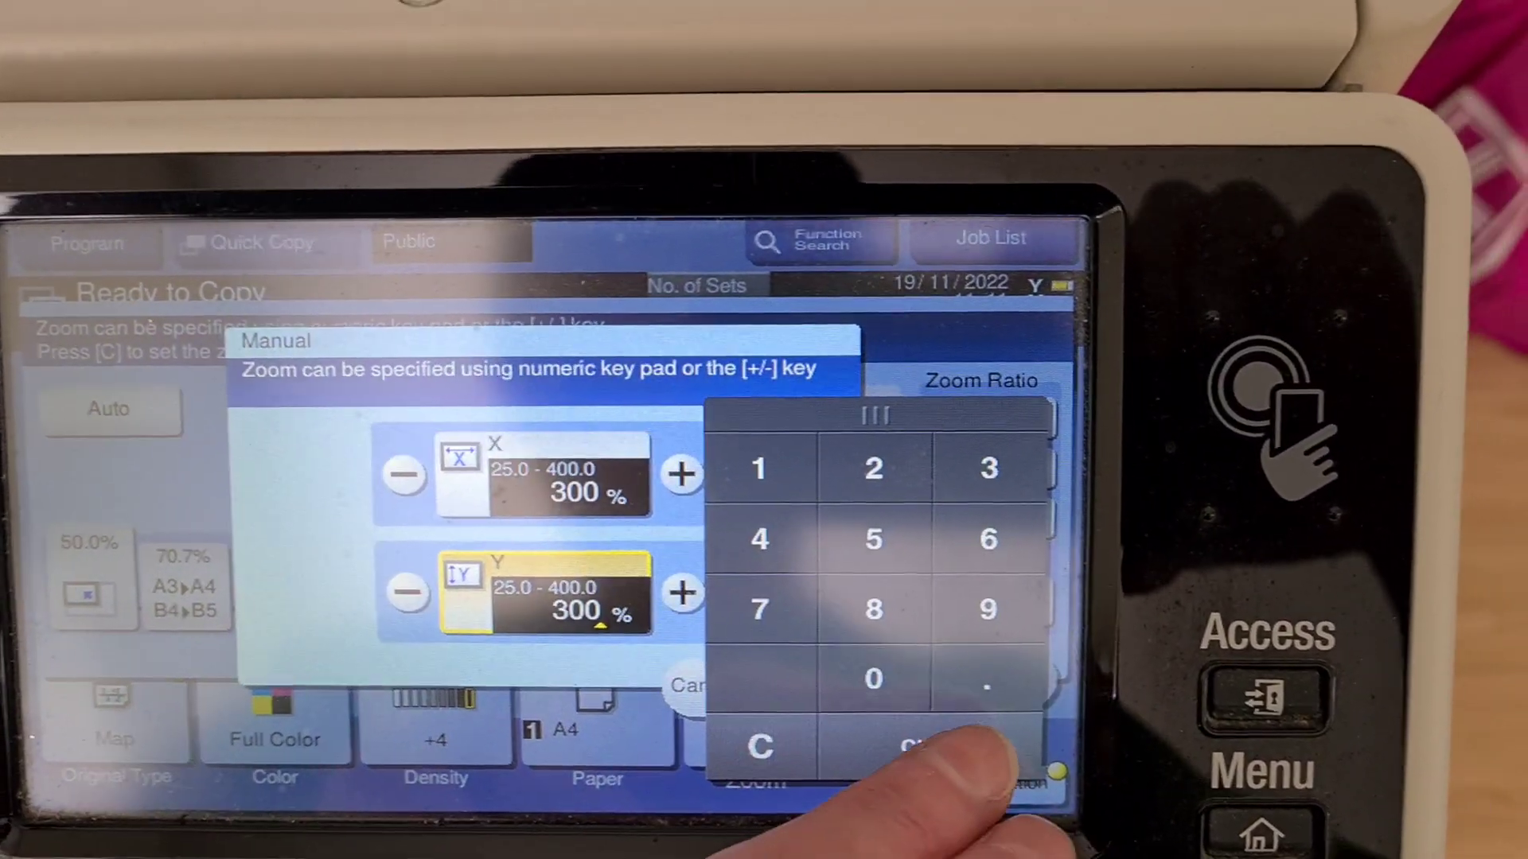
pyautogui.click(943, 745)
pyautogui.click(809, 673)
pyautogui.click(1023, 638)
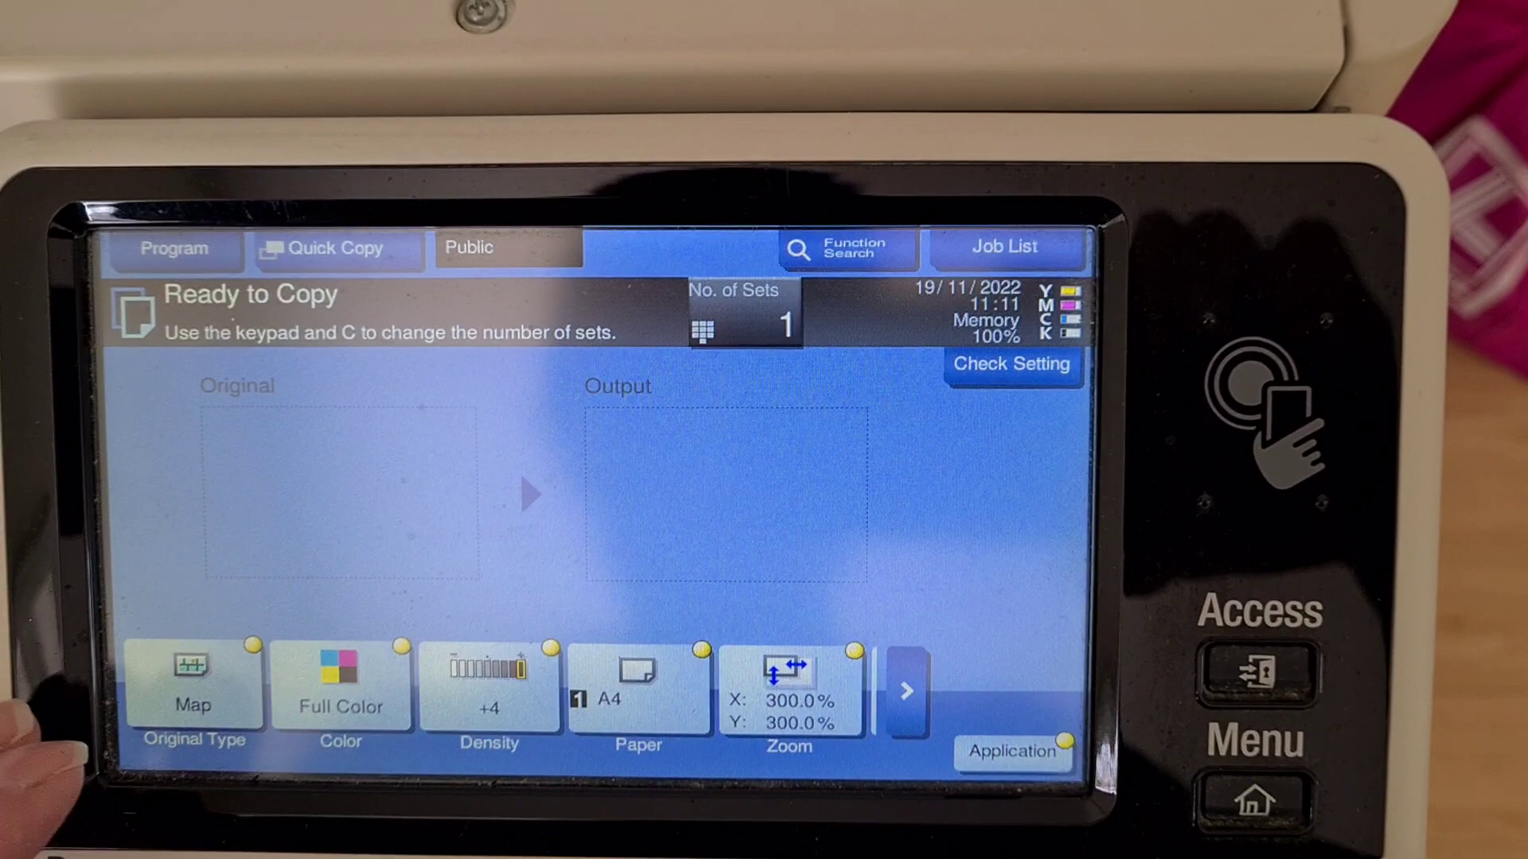
pyautogui.click(193, 687)
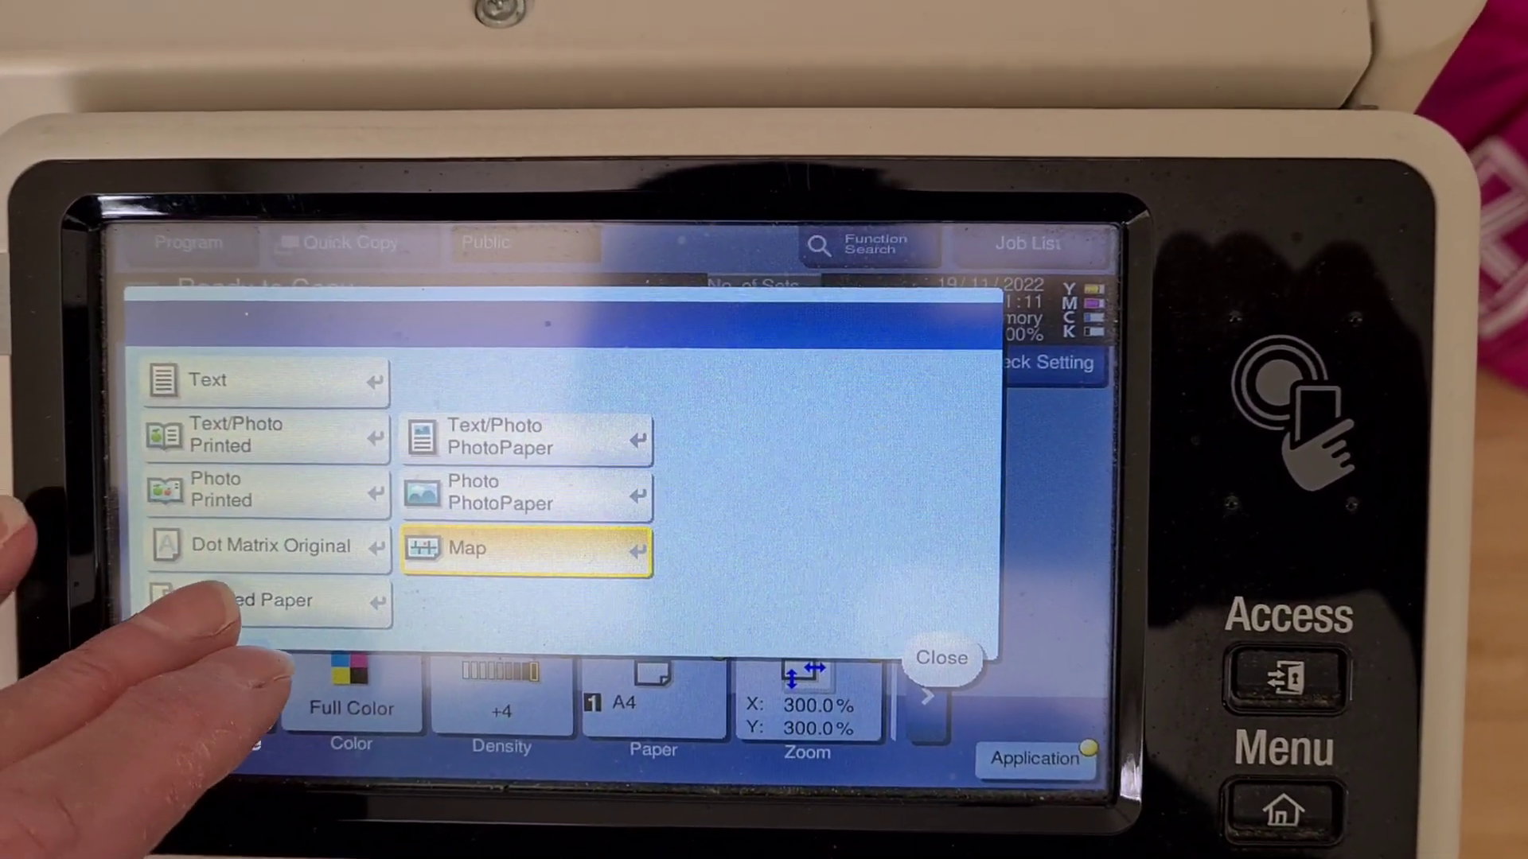
# Set the original type to Copied Paper and turn off Negative/Positive Reverse.
pyautogui.click(239, 610)
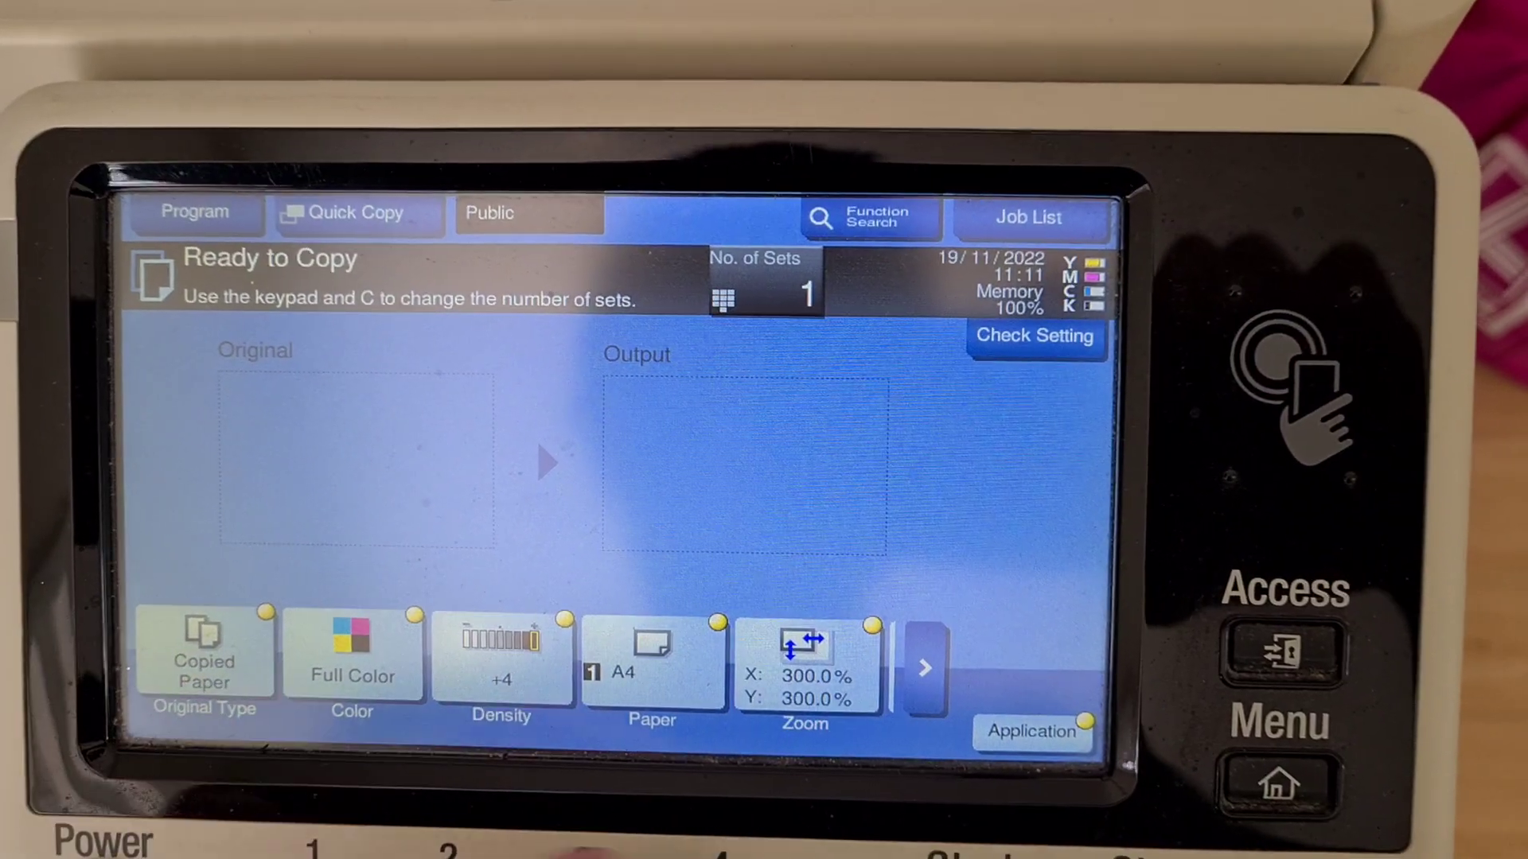
pyautogui.click(1054, 733)
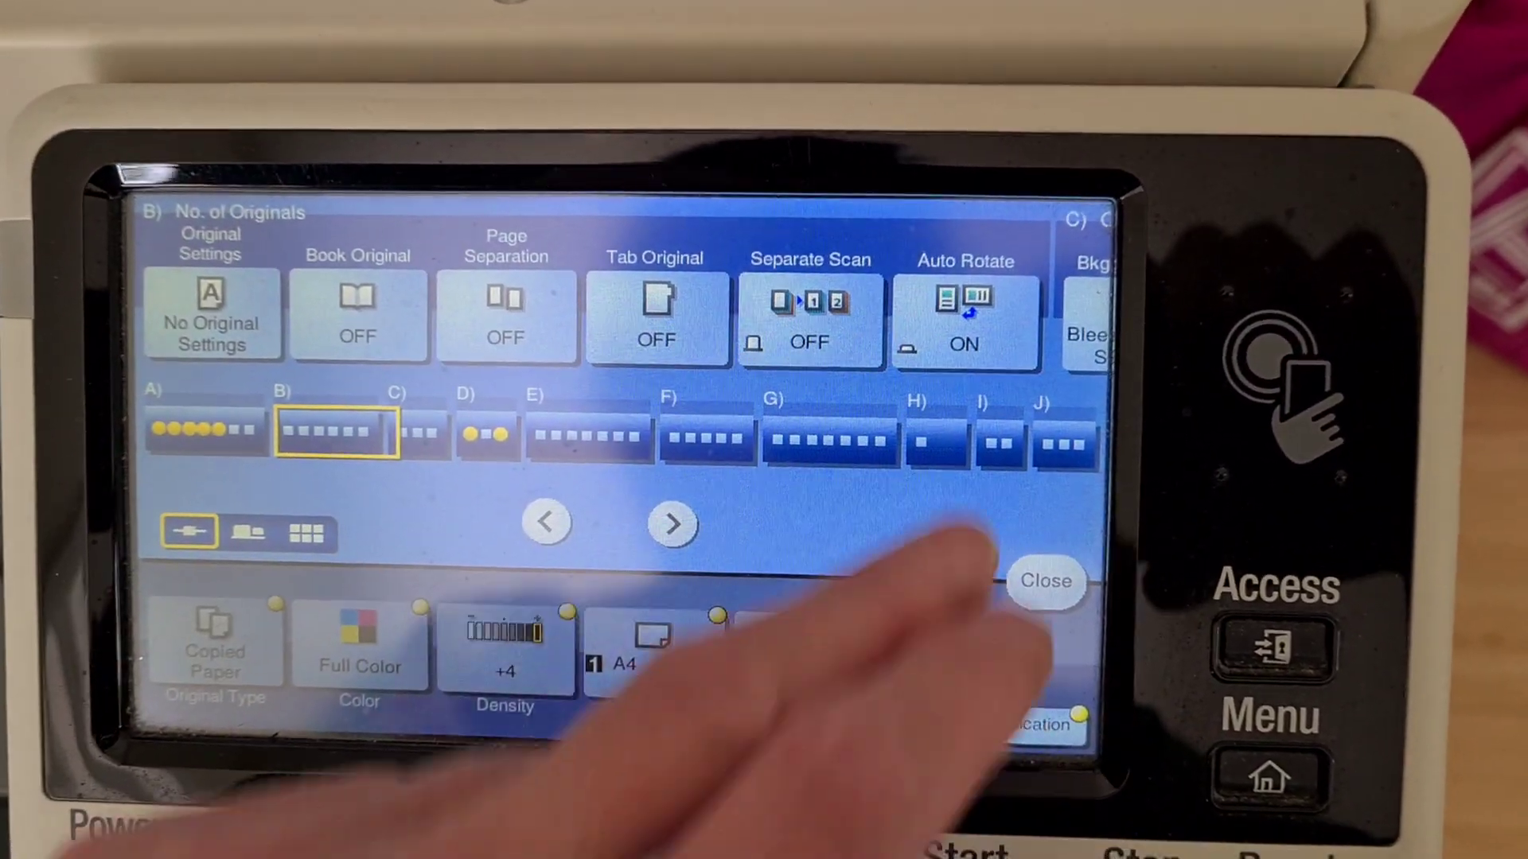
pyautogui.moveTo(908, 454); pyautogui.dragTo(256, 358)
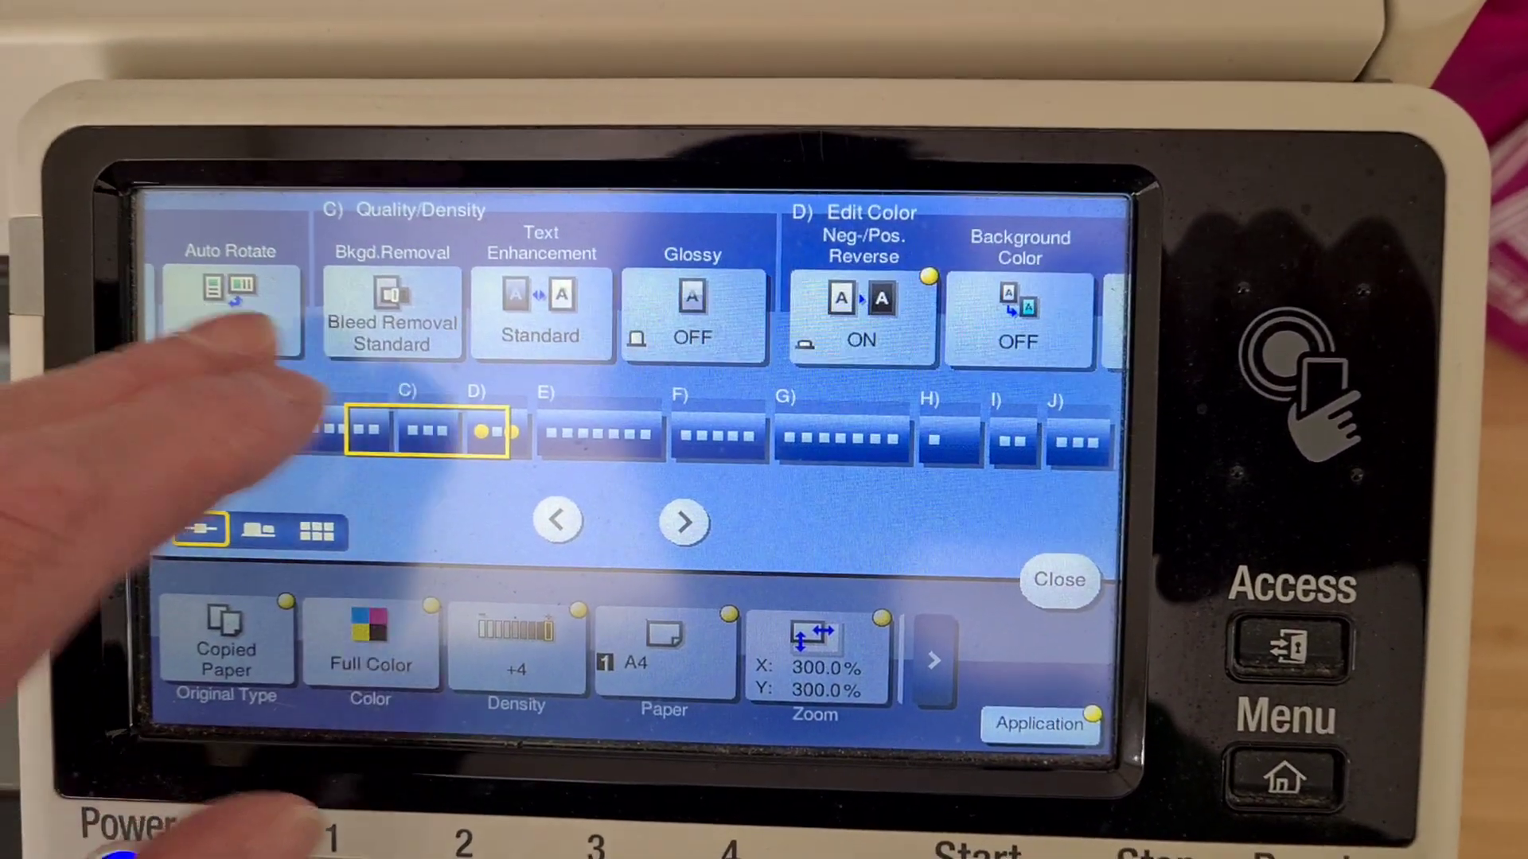
pyautogui.click(860, 310)
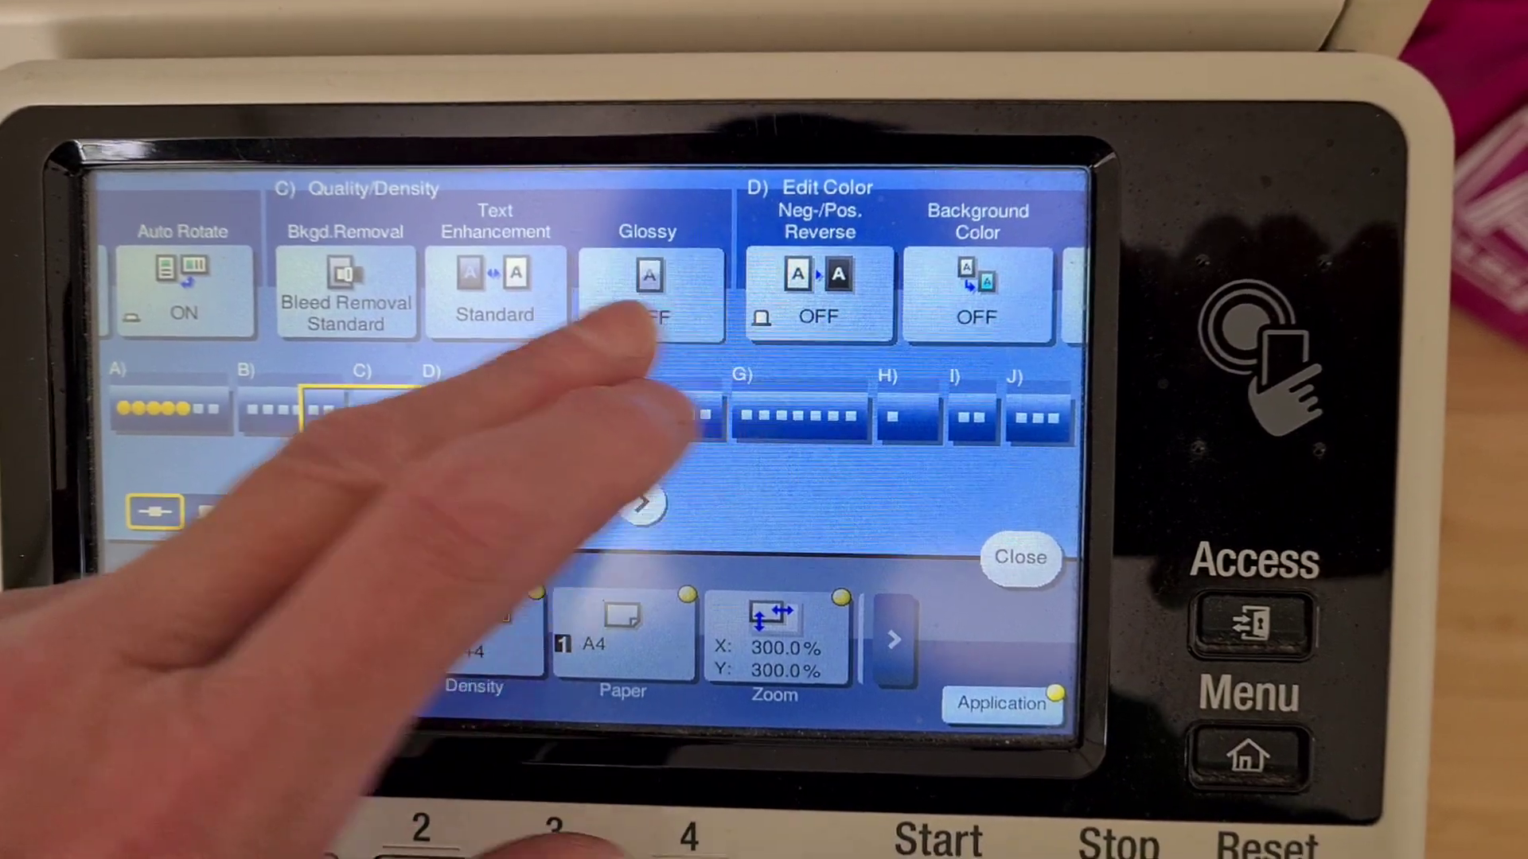
pyautogui.moveTo(644, 477); pyautogui.dragTo(274, 335)
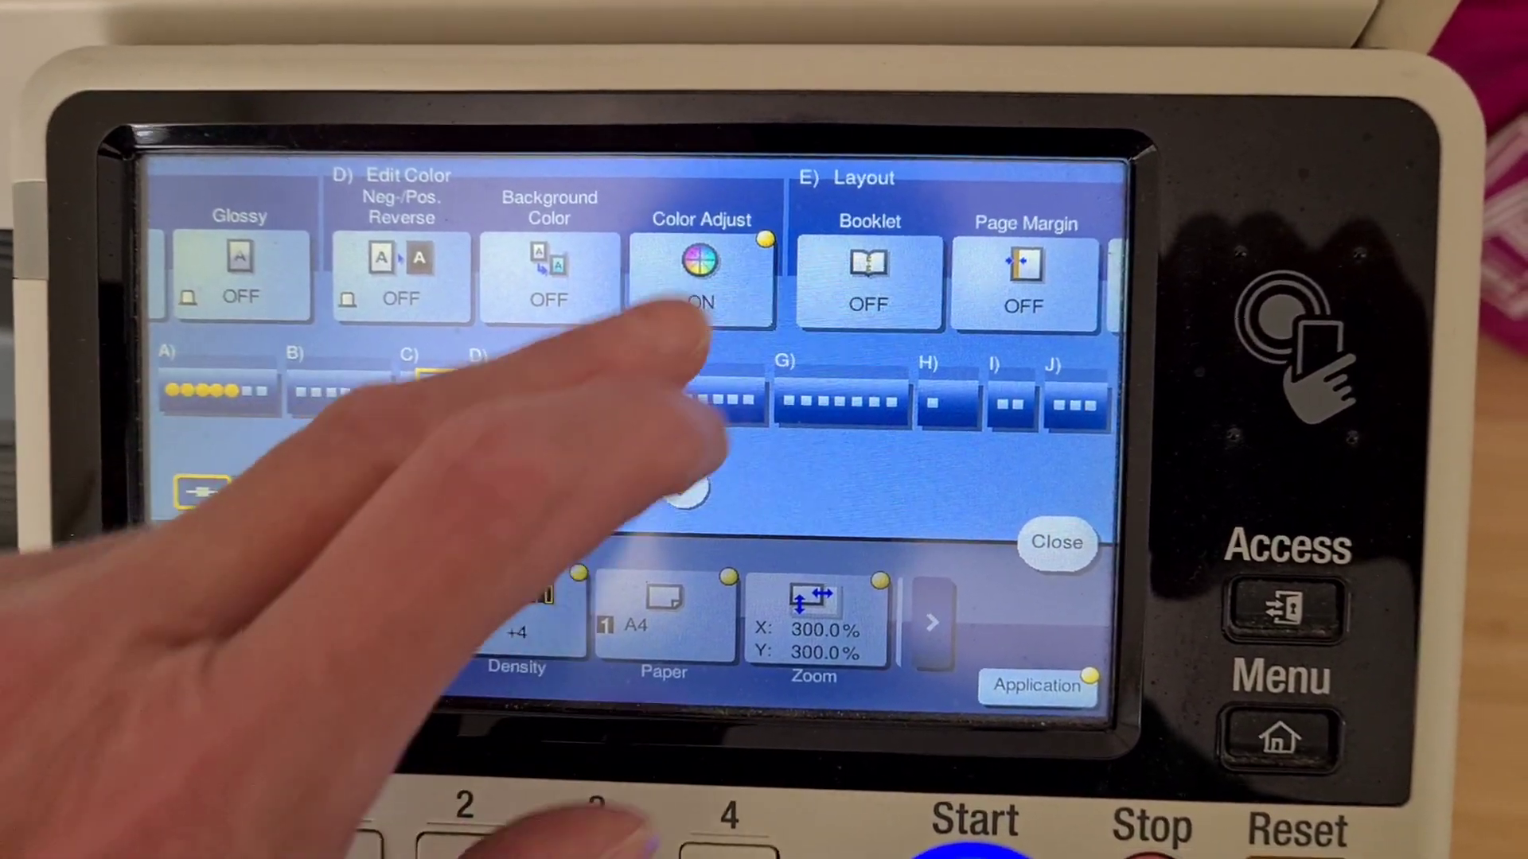
# Lower the Color Adjust copy density to -3 and return to Ready to Copy.
pyautogui.click(712, 275)
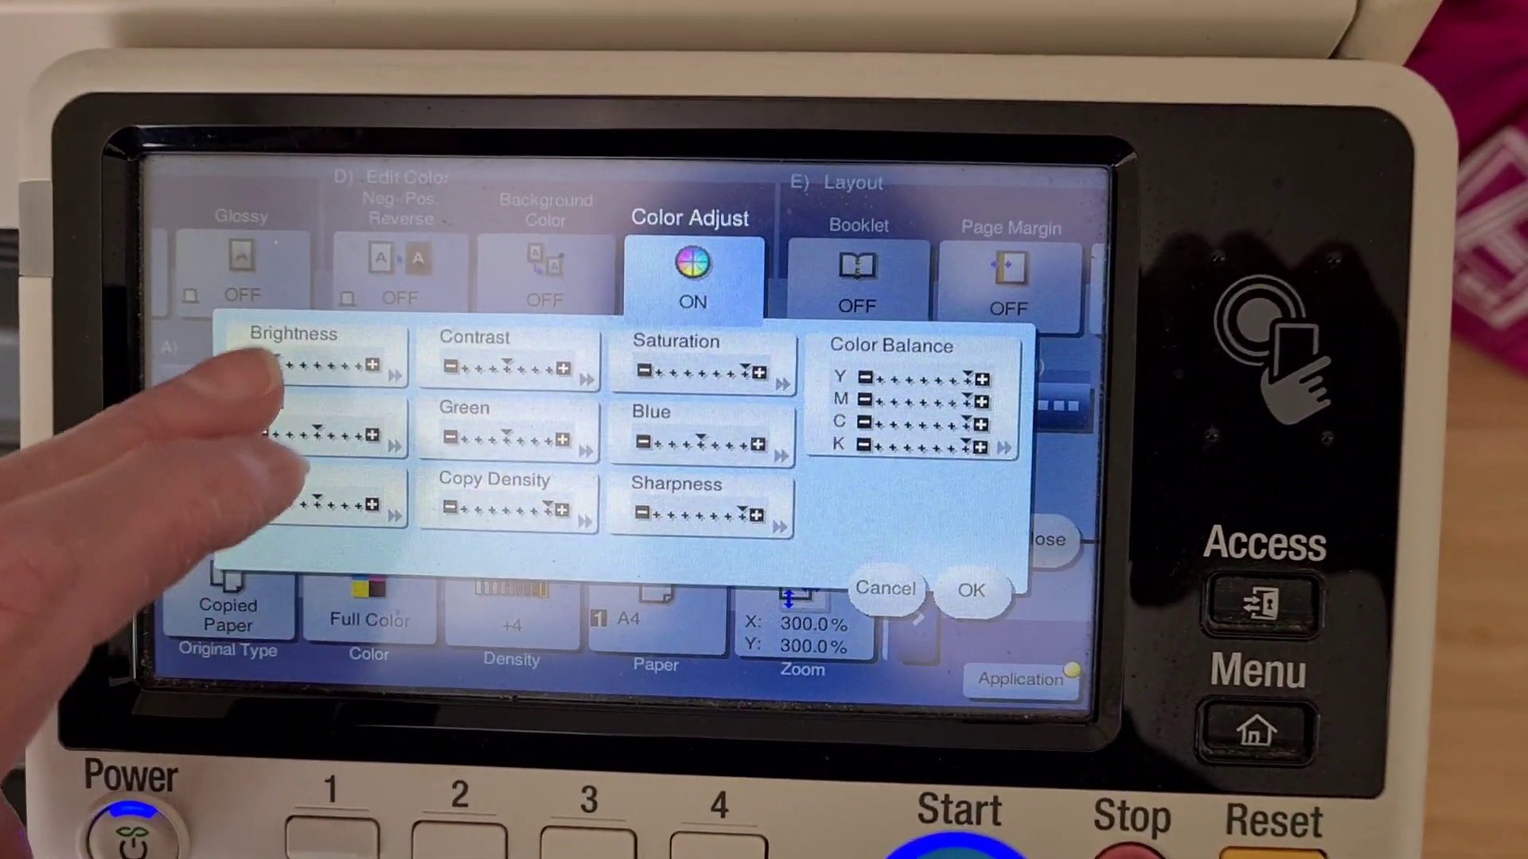
pyautogui.click(304, 358)
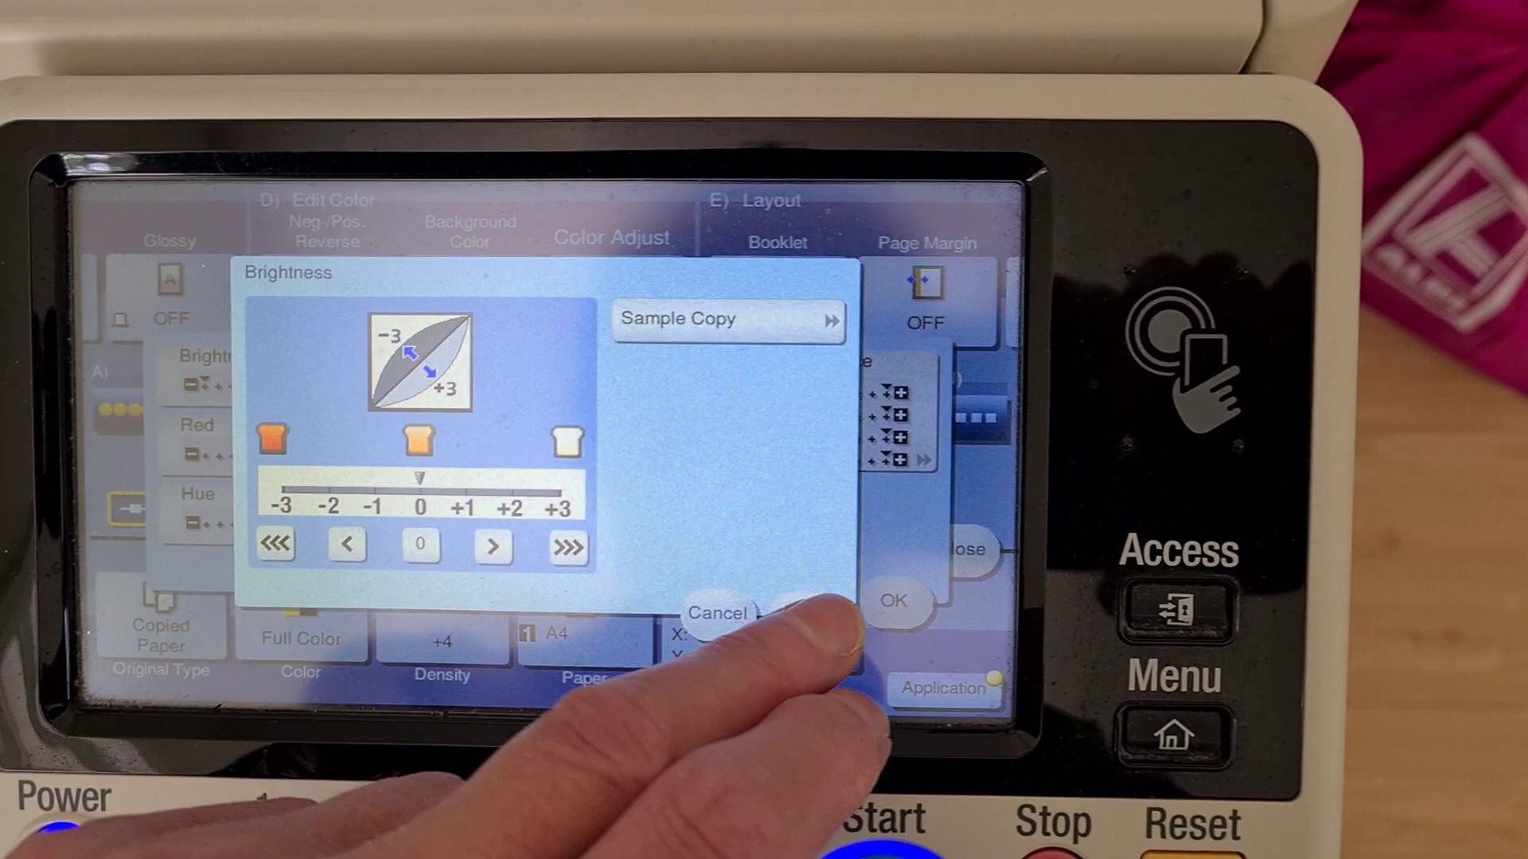
pyautogui.click(846, 611)
pyautogui.click(453, 532)
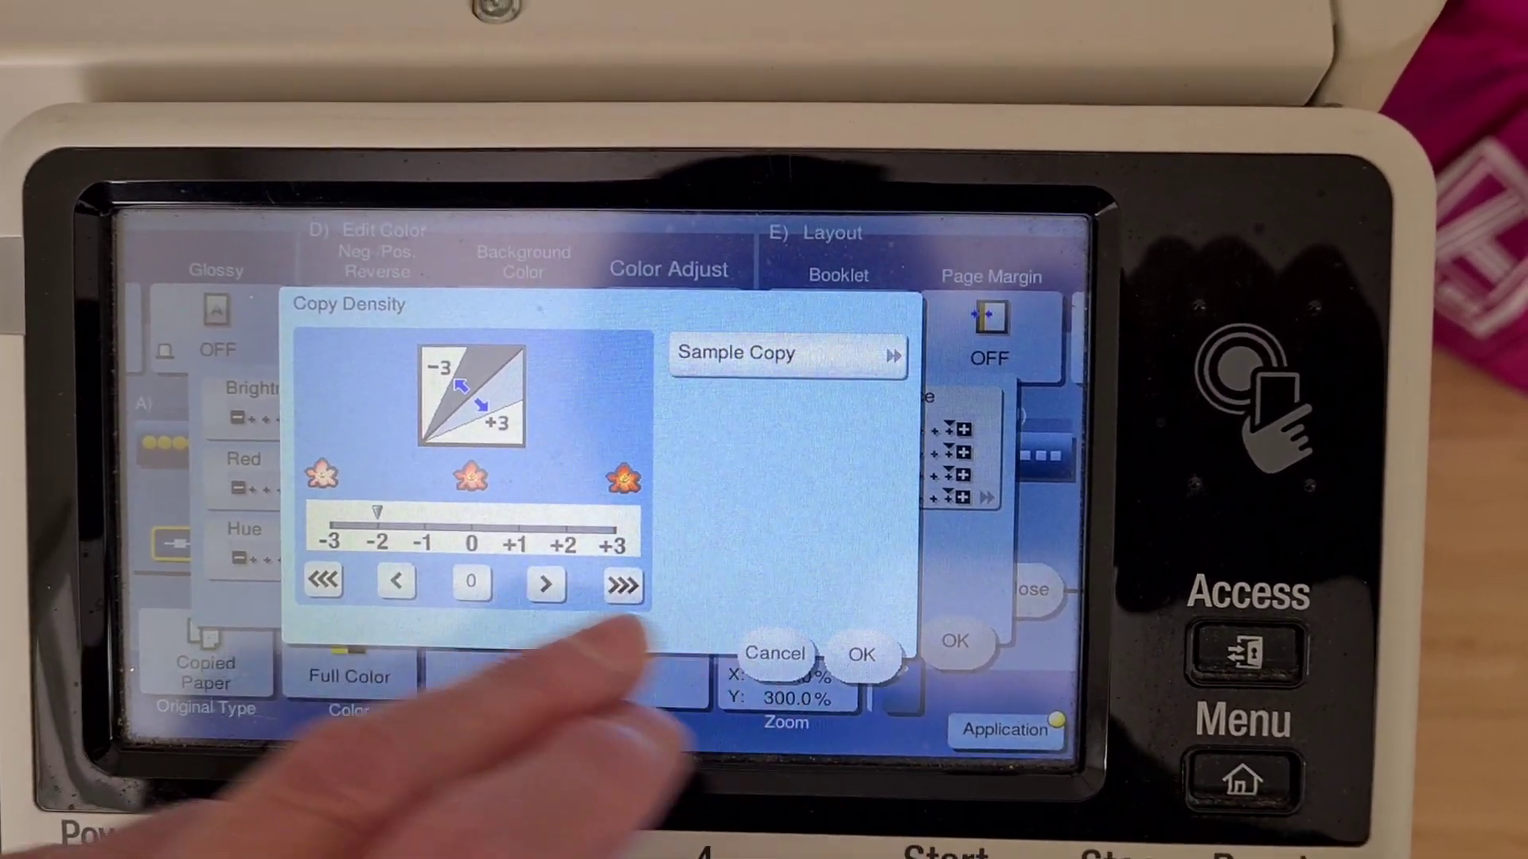
pyautogui.click(347, 519)
pyautogui.click(836, 663)
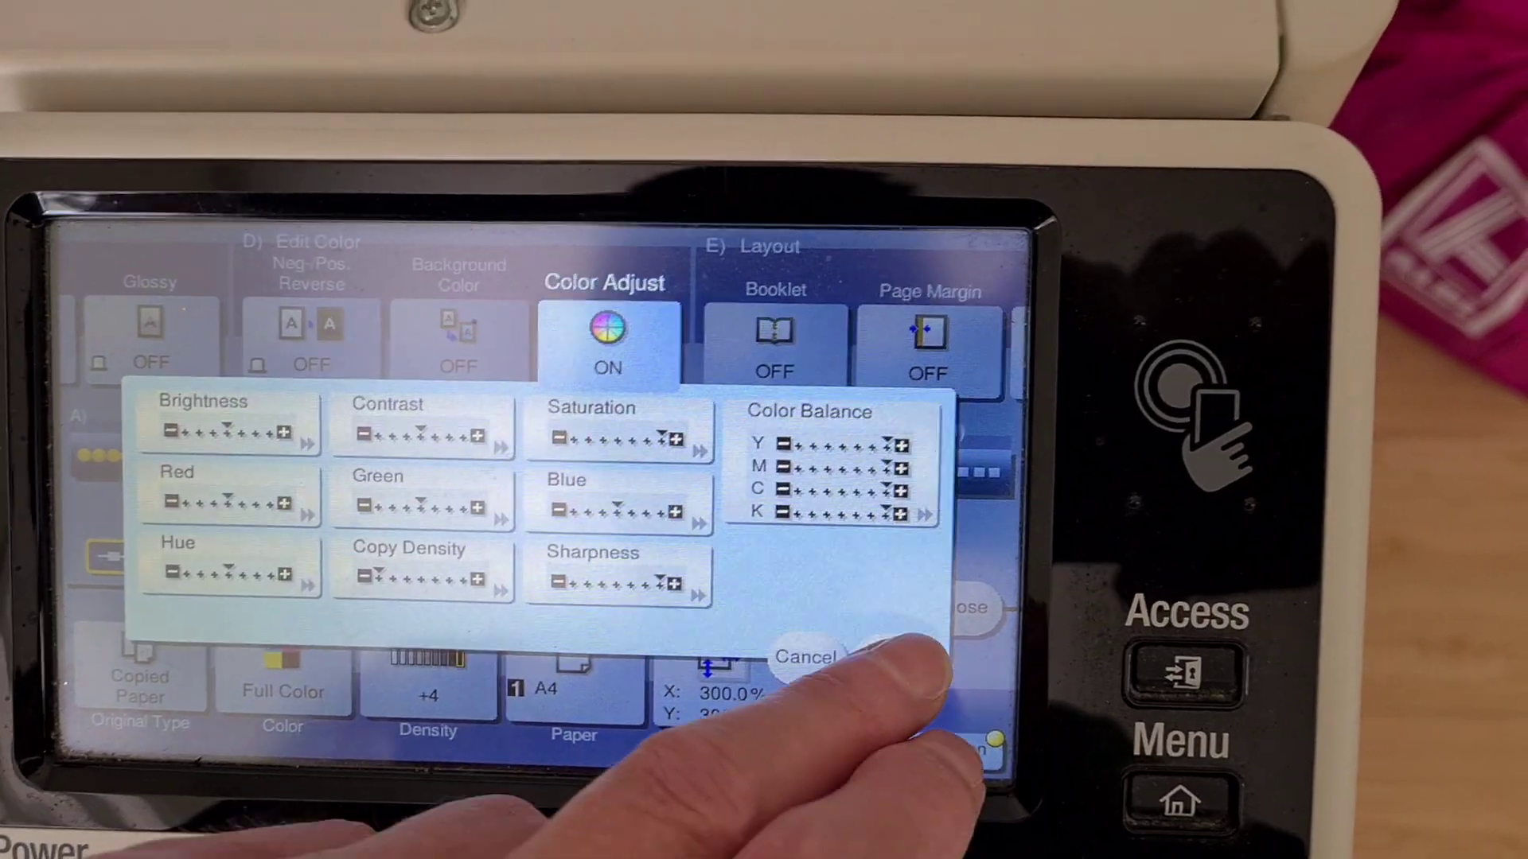
pyautogui.click(922, 653)
pyautogui.click(1001, 601)
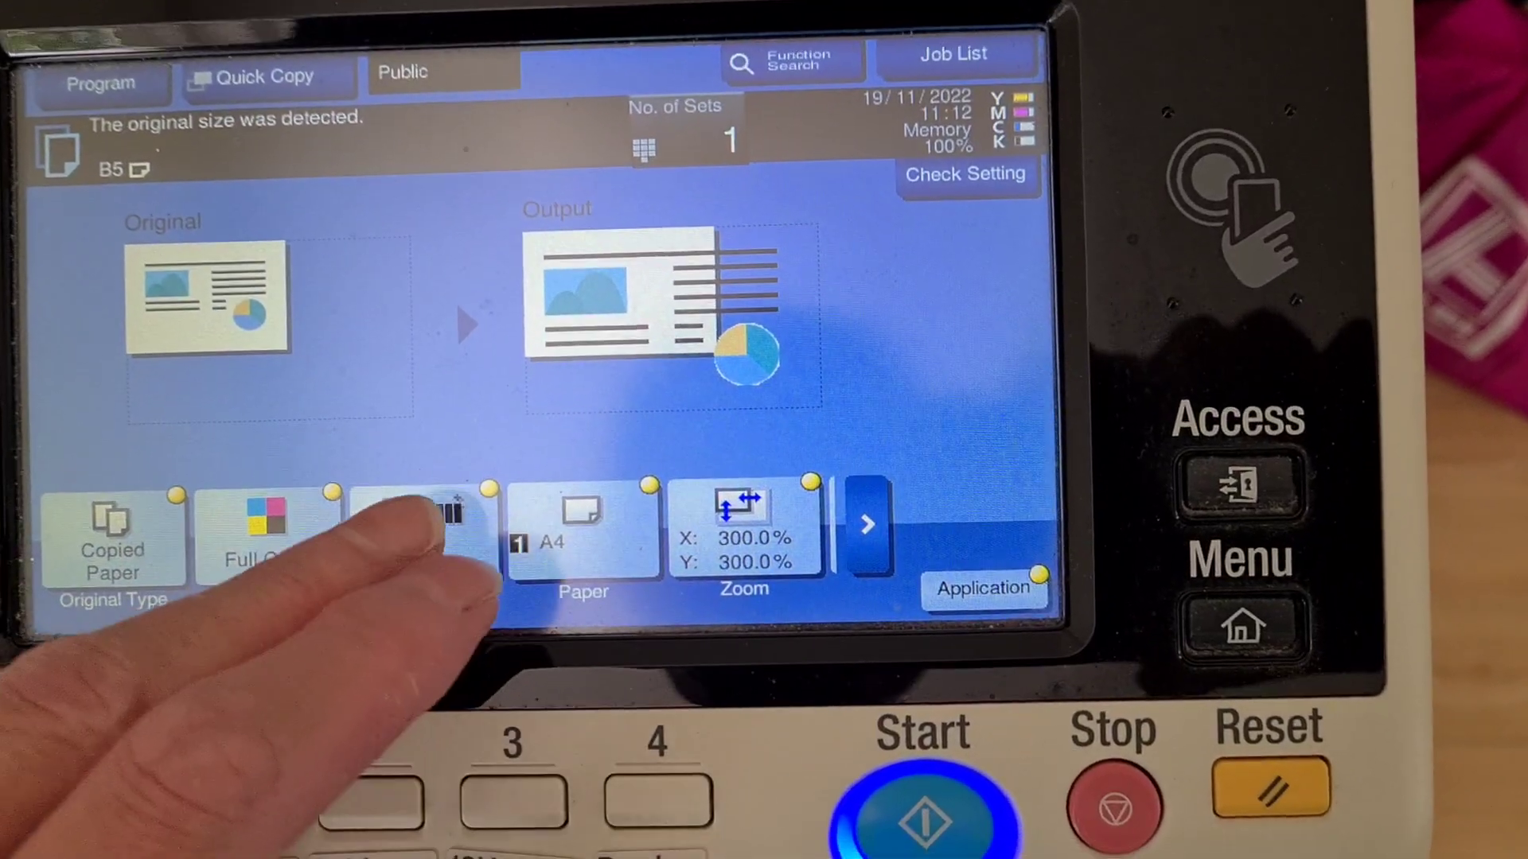
# Raise the copy density from -4 to -3.
pyautogui.click(594, 532)
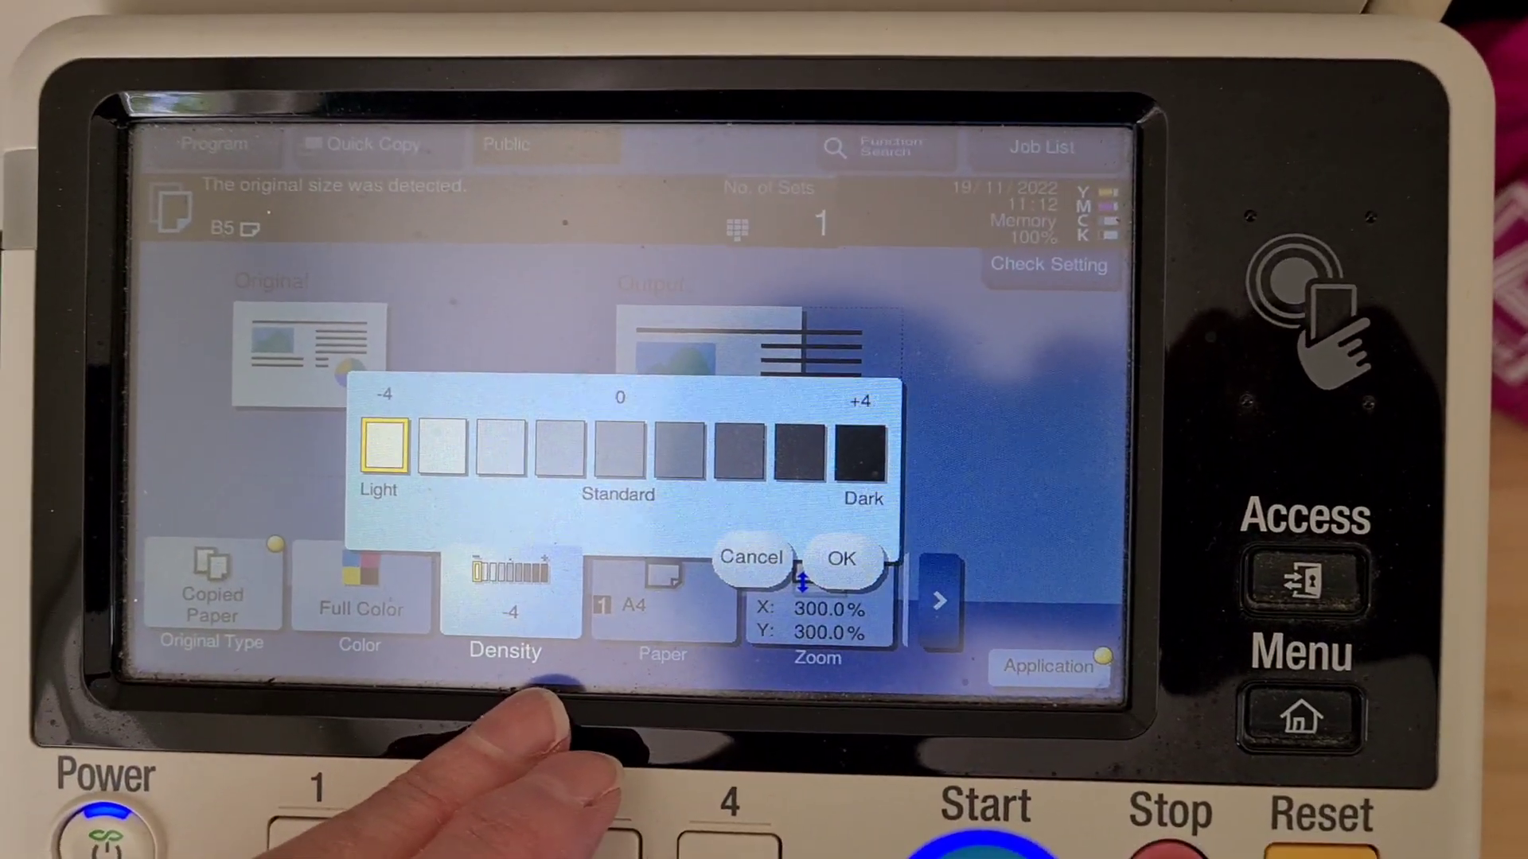
pyautogui.click(432, 440)
pyautogui.click(833, 549)
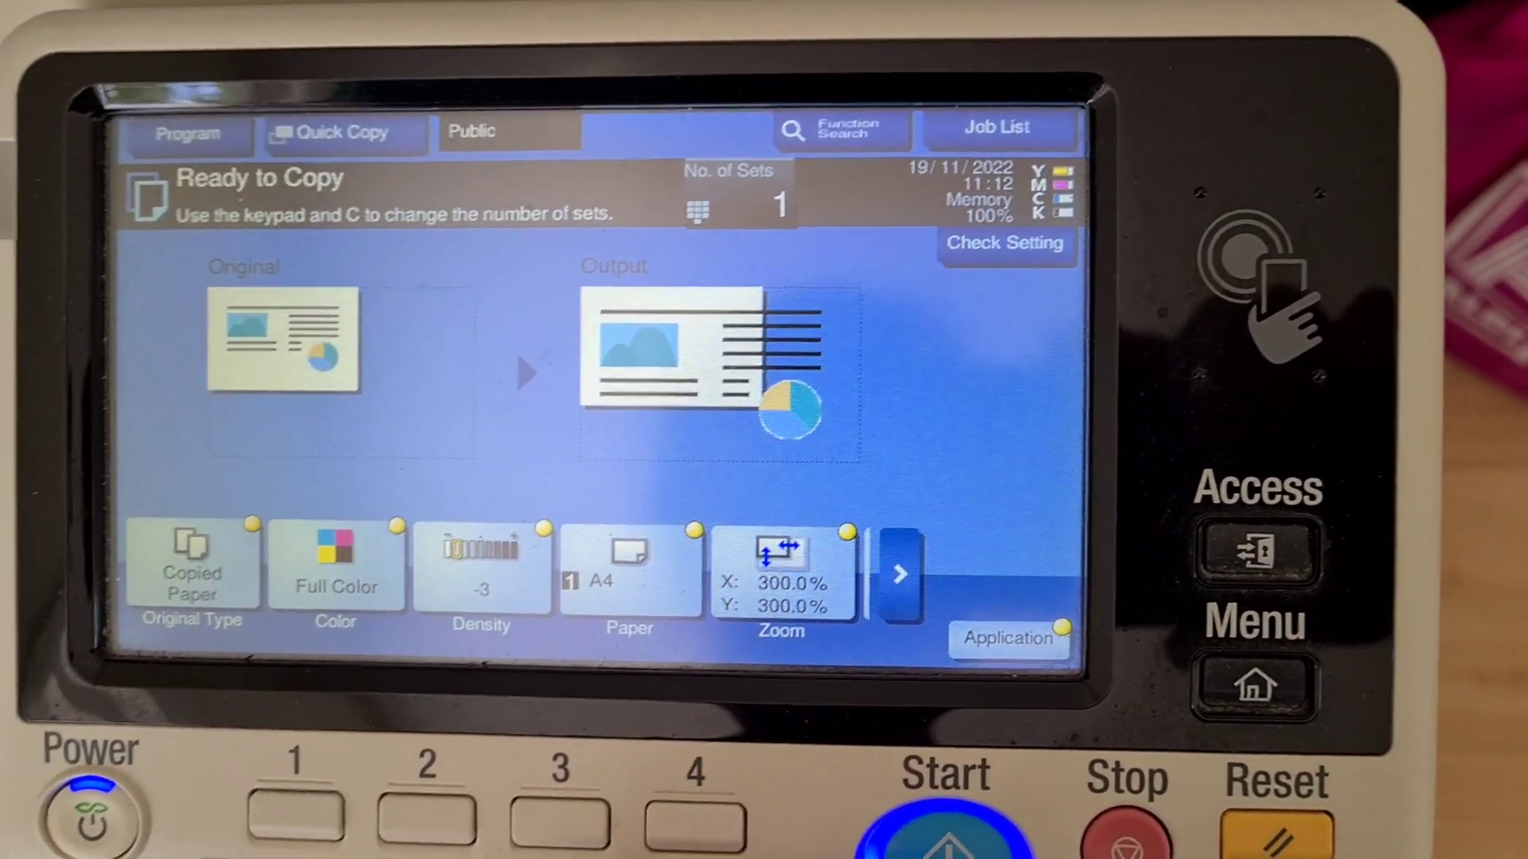
# Scan the original and finish so the 300% colour copy prints.
pyautogui.click(943, 835)
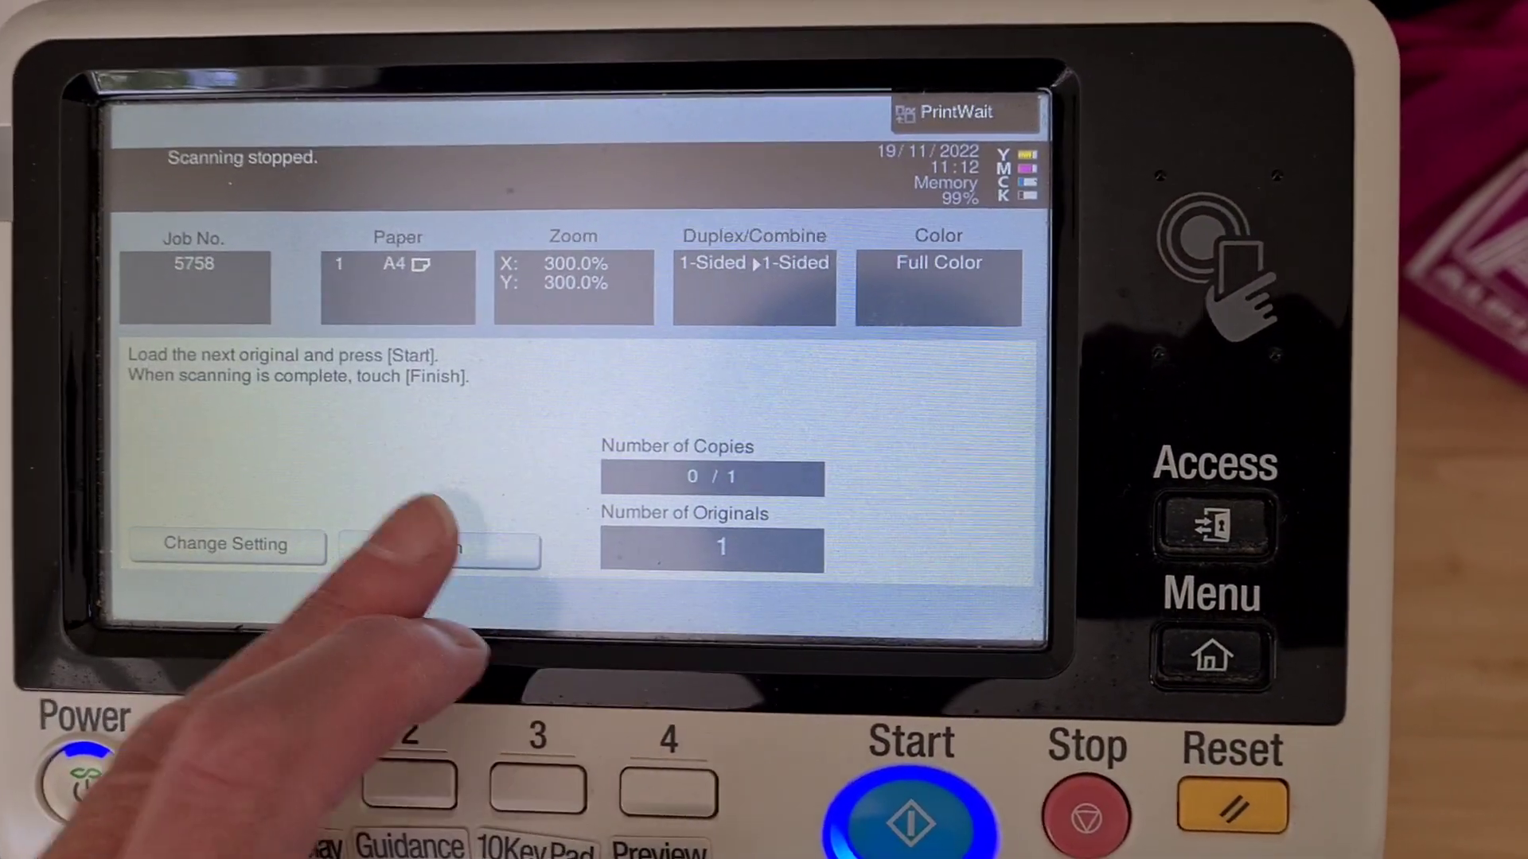
pyautogui.click(477, 547)
pyautogui.click(943, 824)
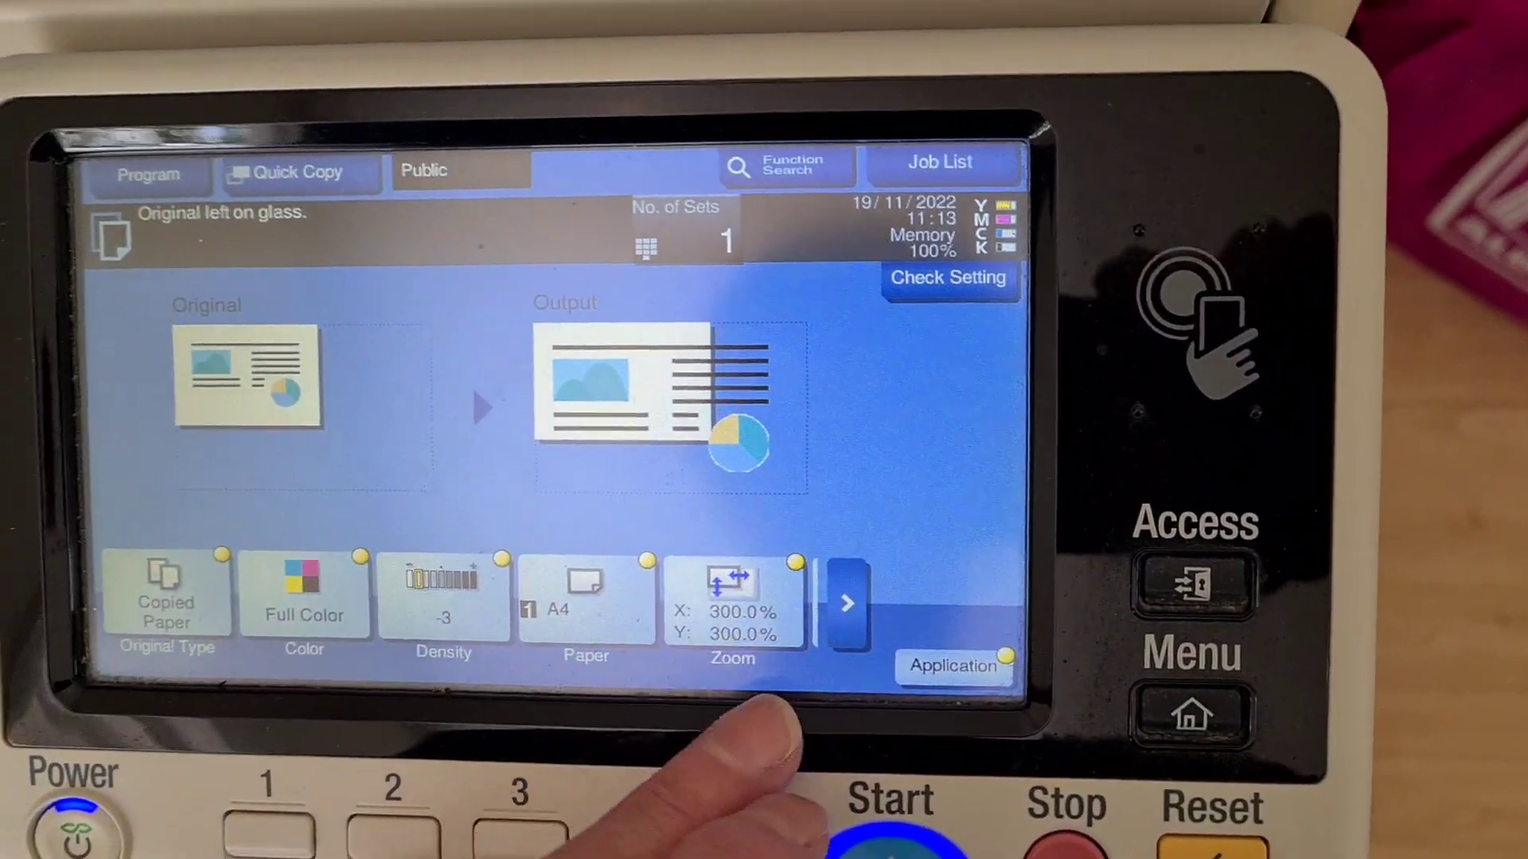
# Apply the 200% preset, then switch to separate entry and set the X zoom to 220%.
pyautogui.click(843, 573)
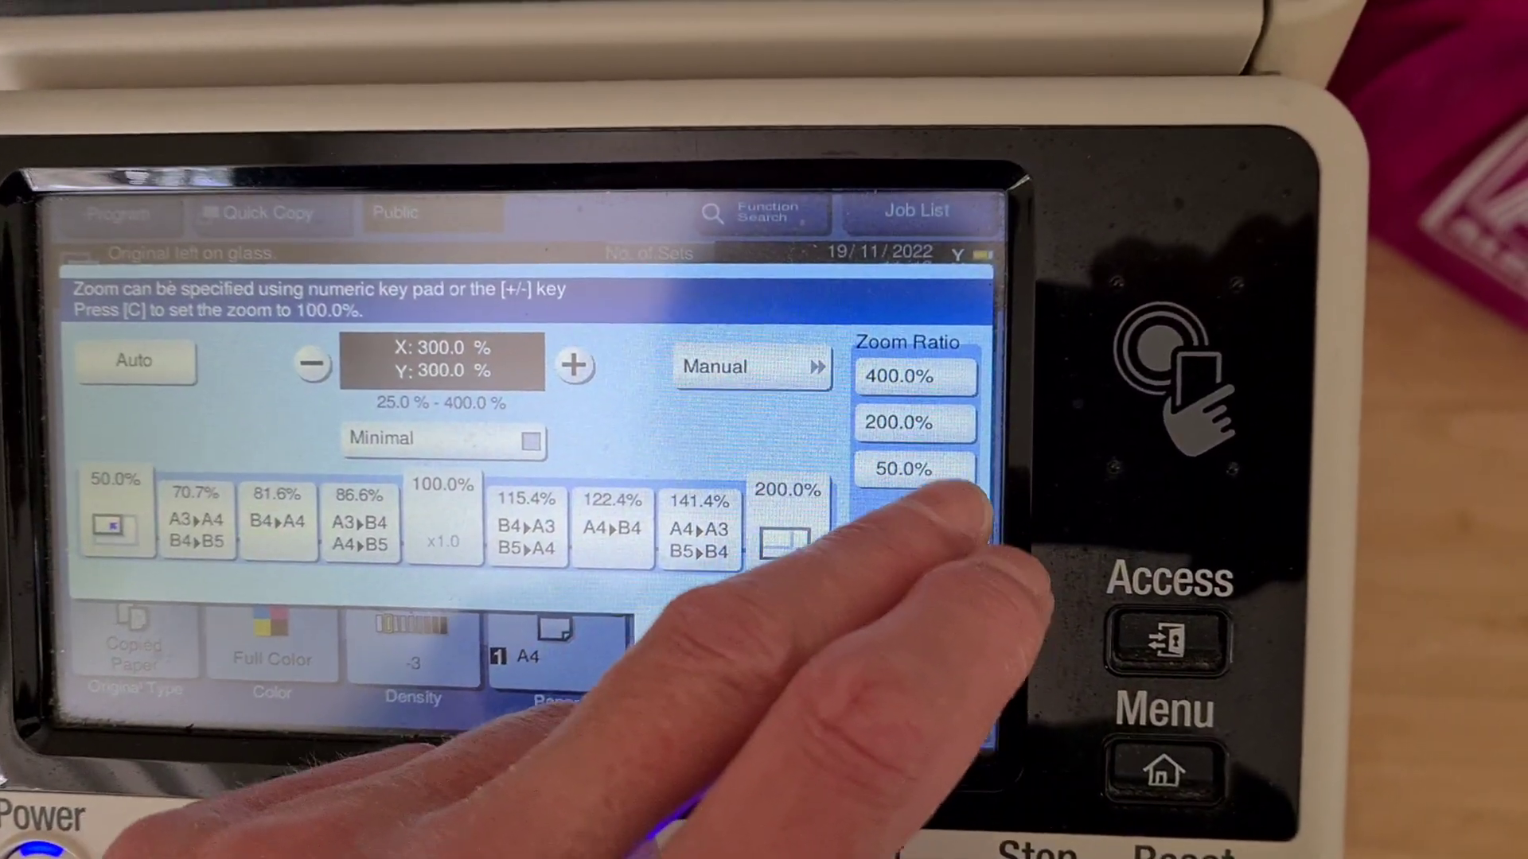
pyautogui.click(943, 432)
pyautogui.click(741, 375)
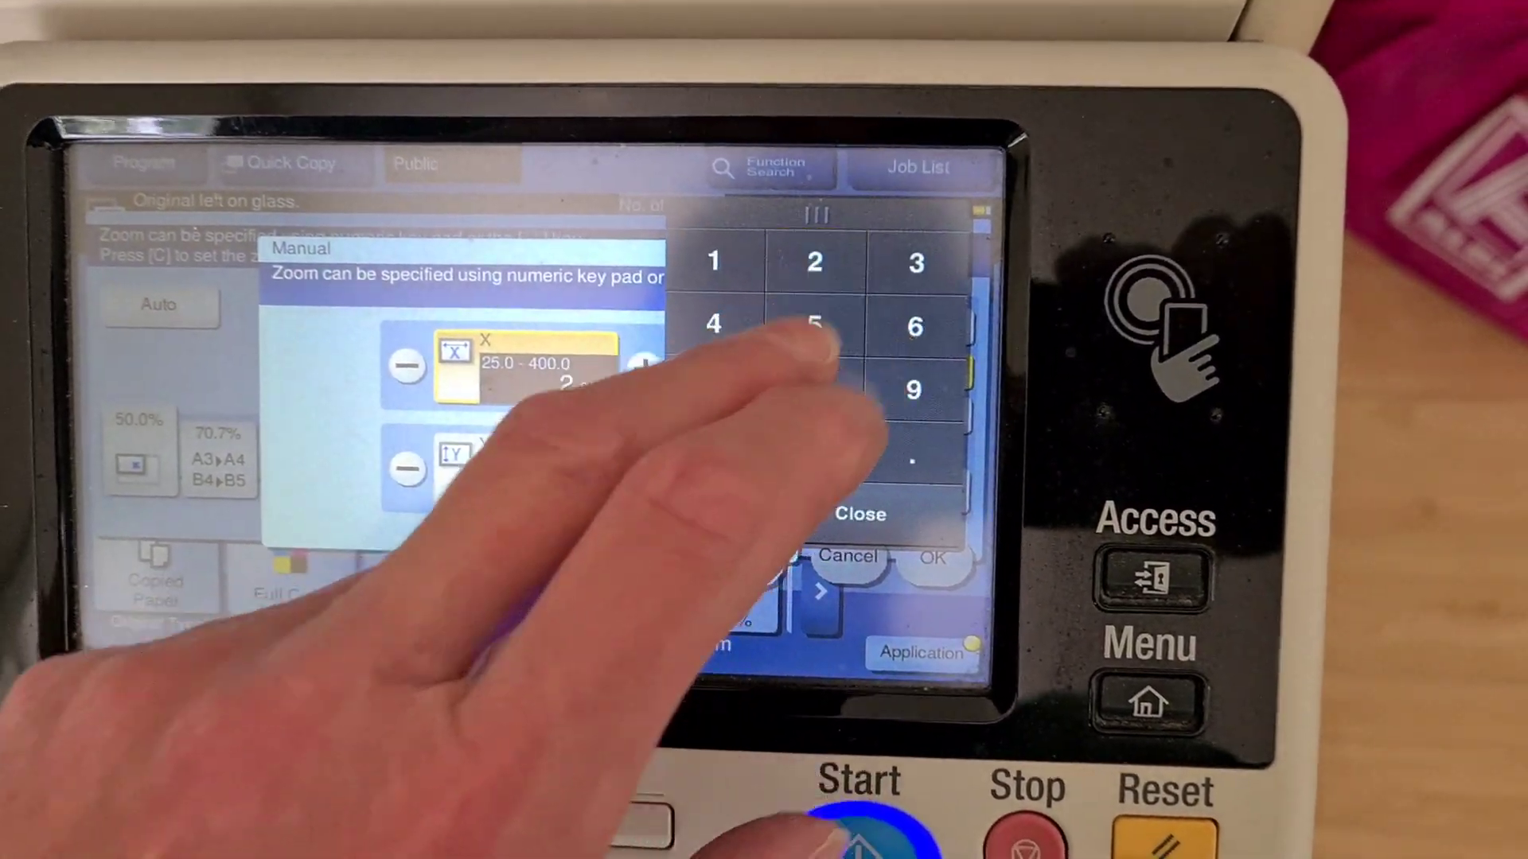
pyautogui.click(876, 279)
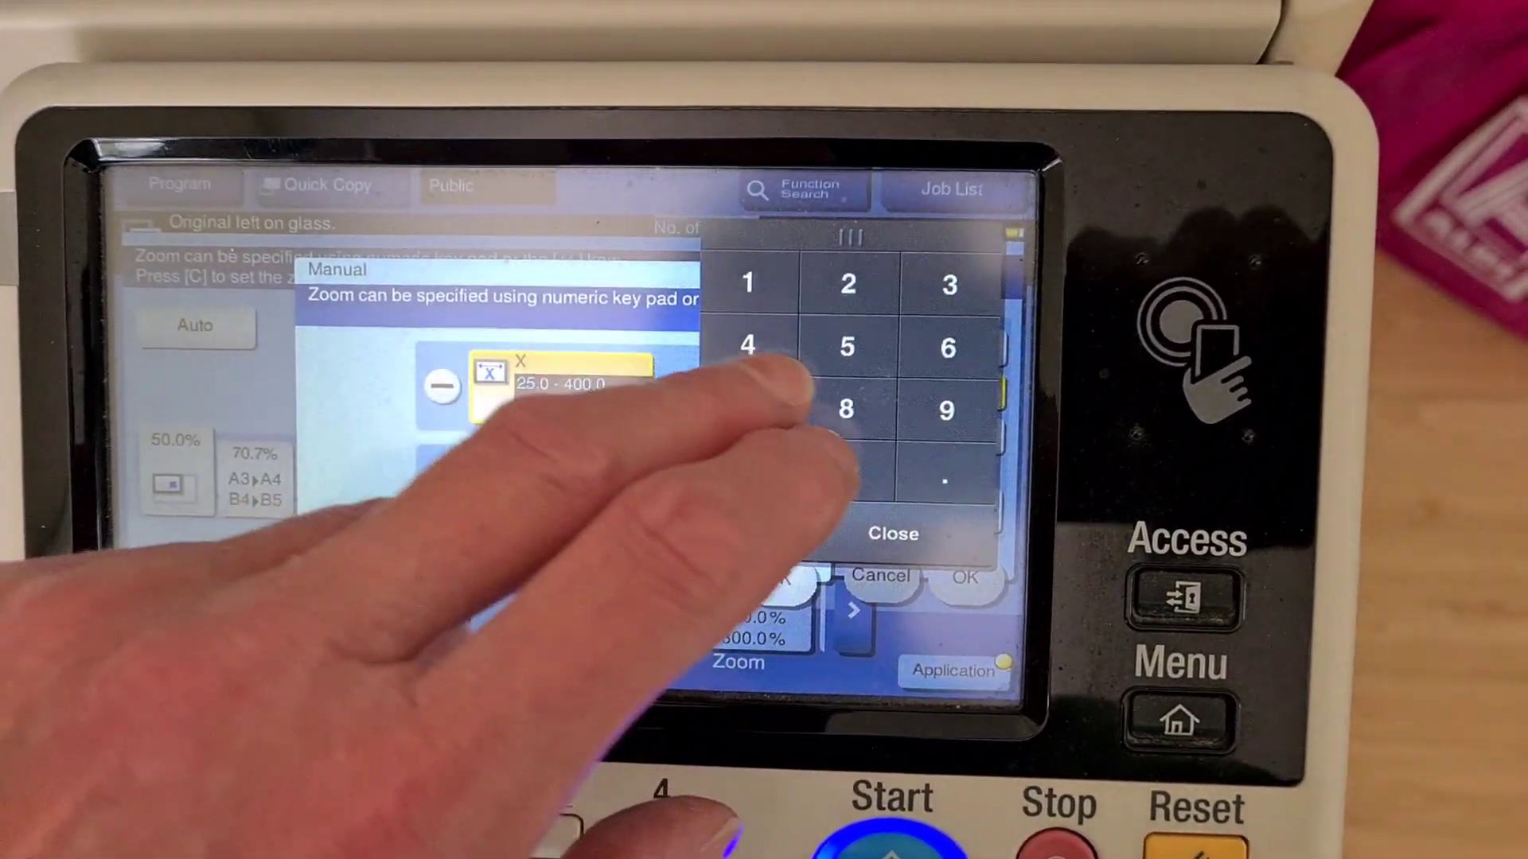
pyautogui.click(873, 274)
pyautogui.write('20')
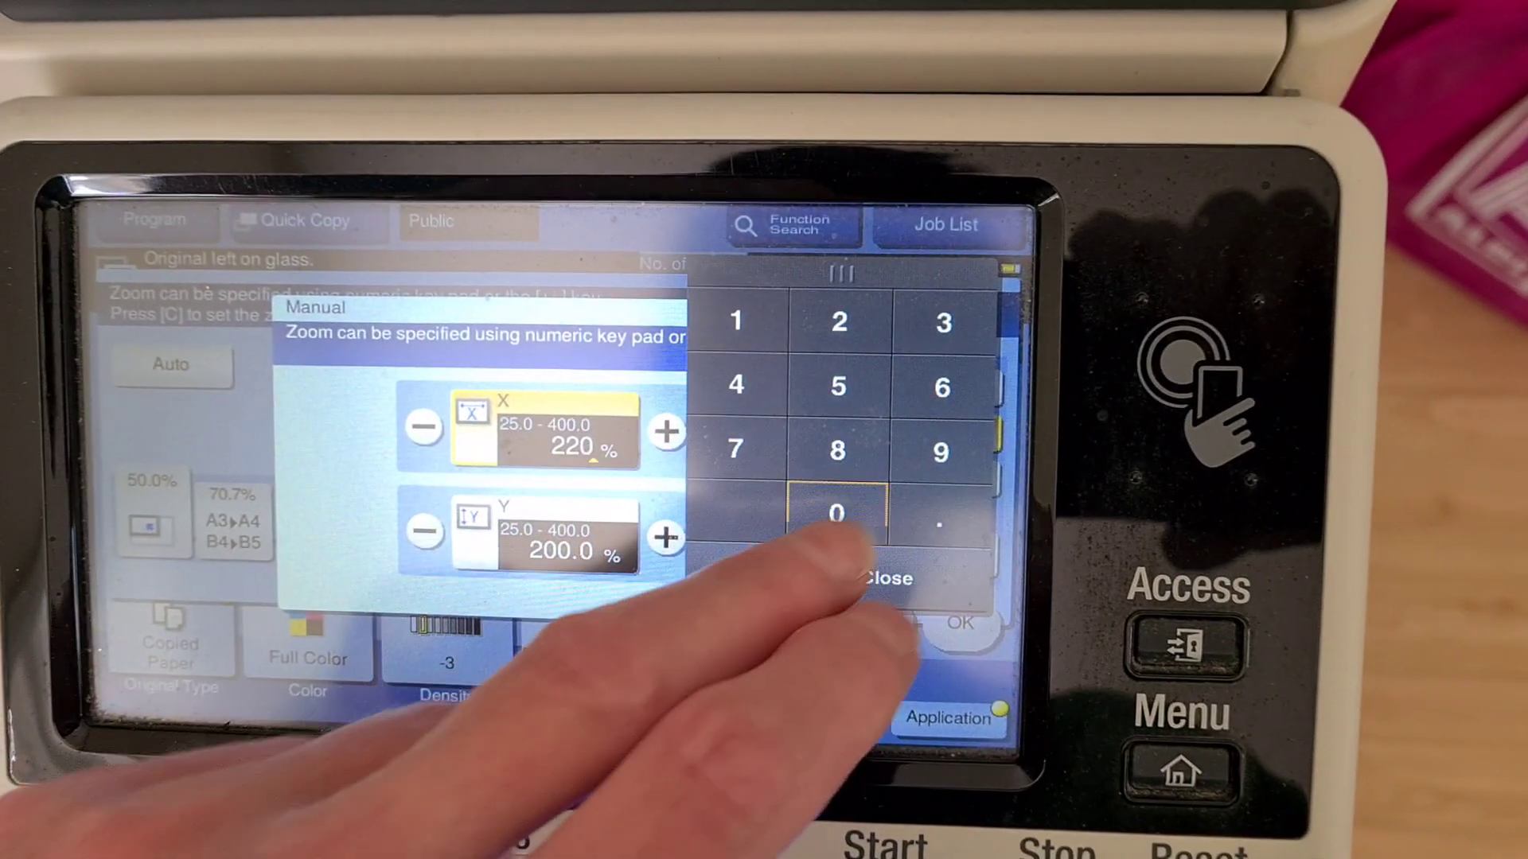
# Set the Y zoom to 240% and apply the 220% by 240% zoom.
pyautogui.click(567, 538)
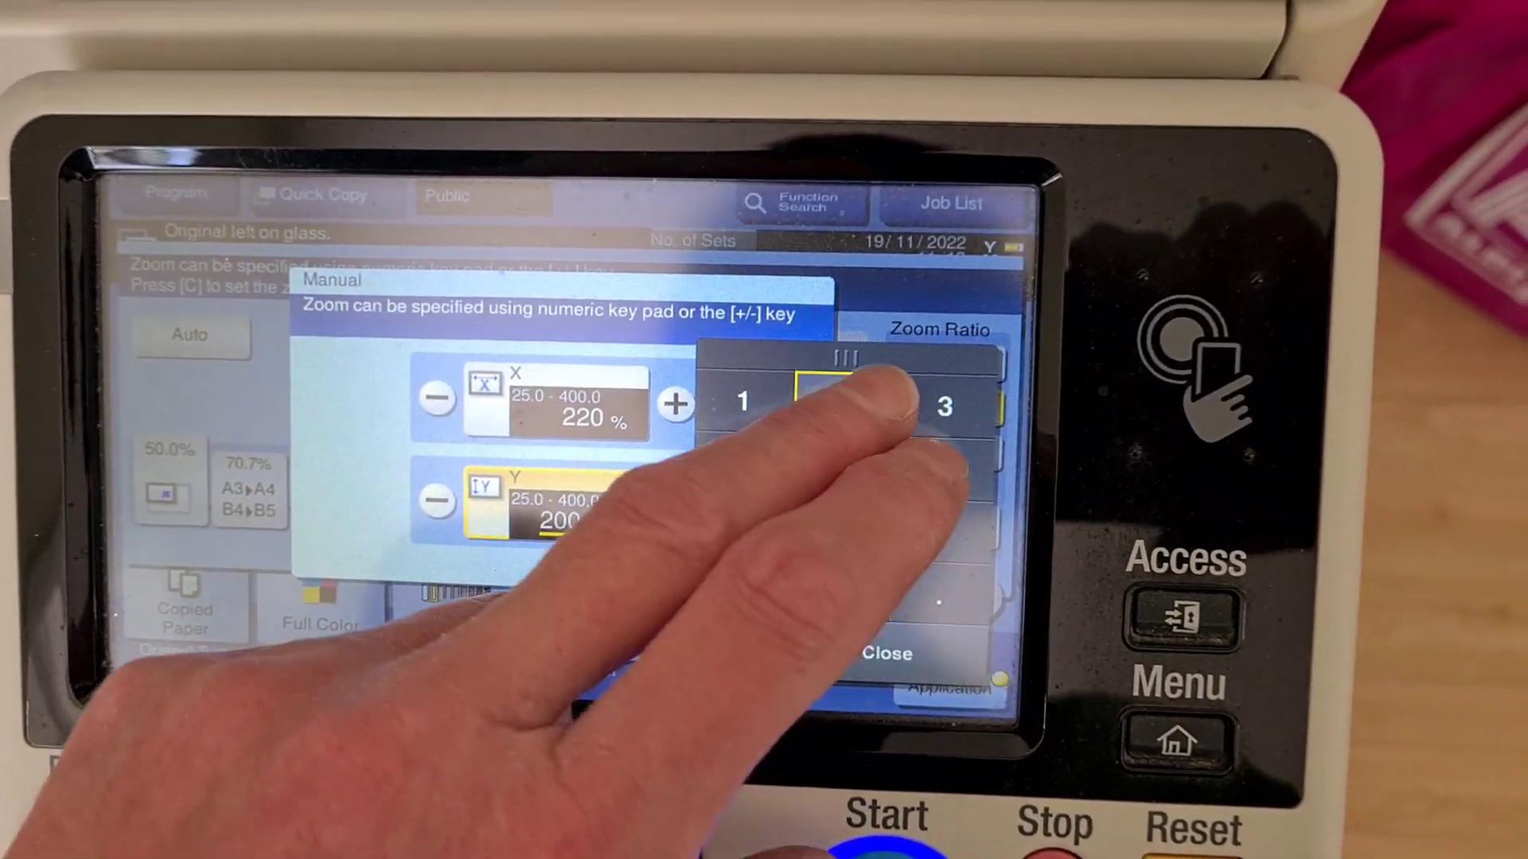
pyautogui.click(843, 403)
pyautogui.click(743, 465)
pyautogui.click(841, 591)
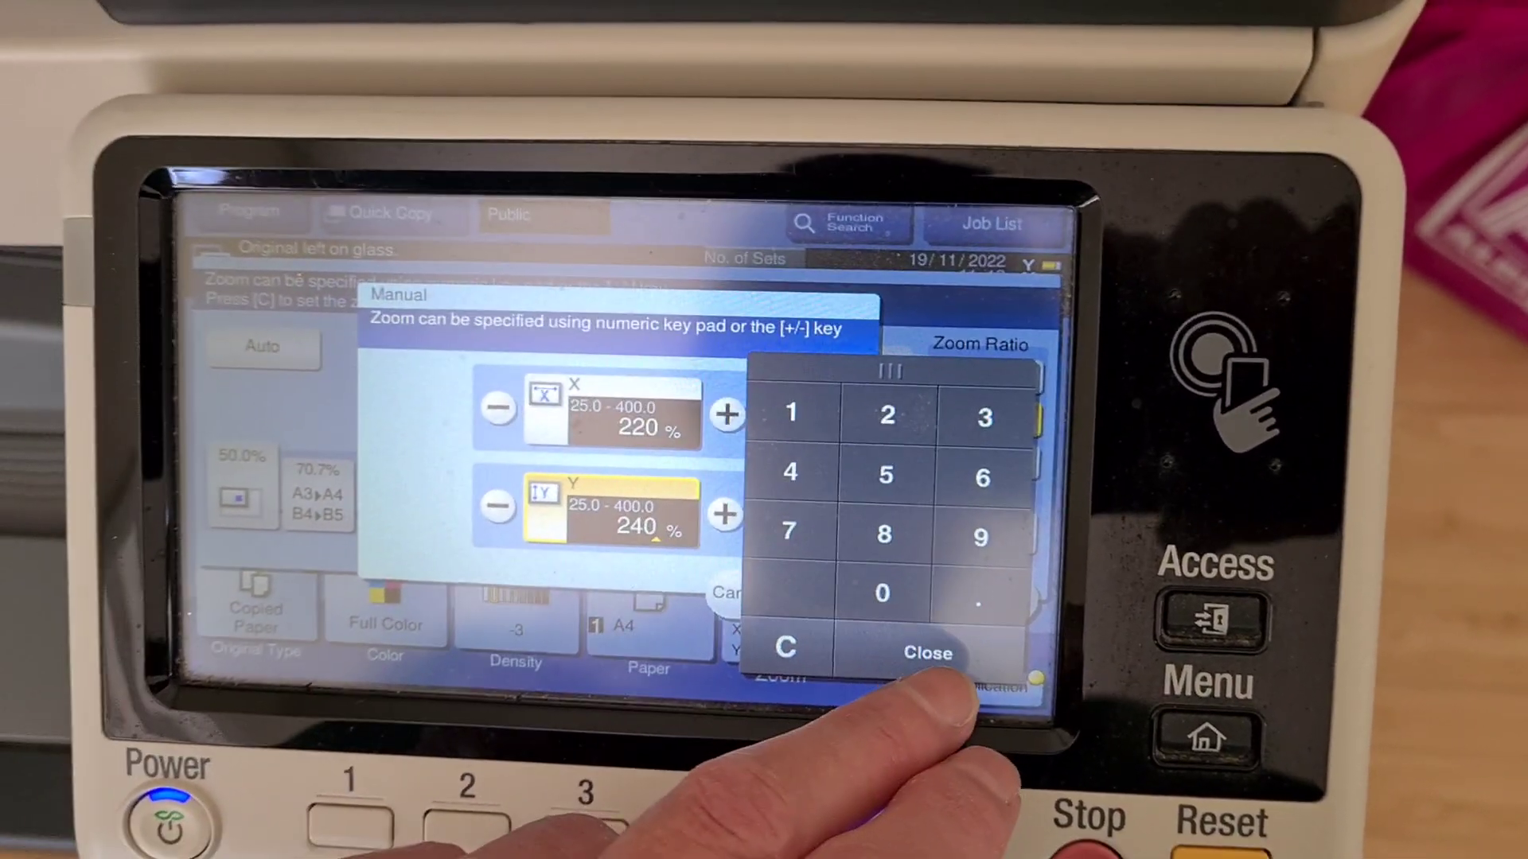
pyautogui.click(927, 653)
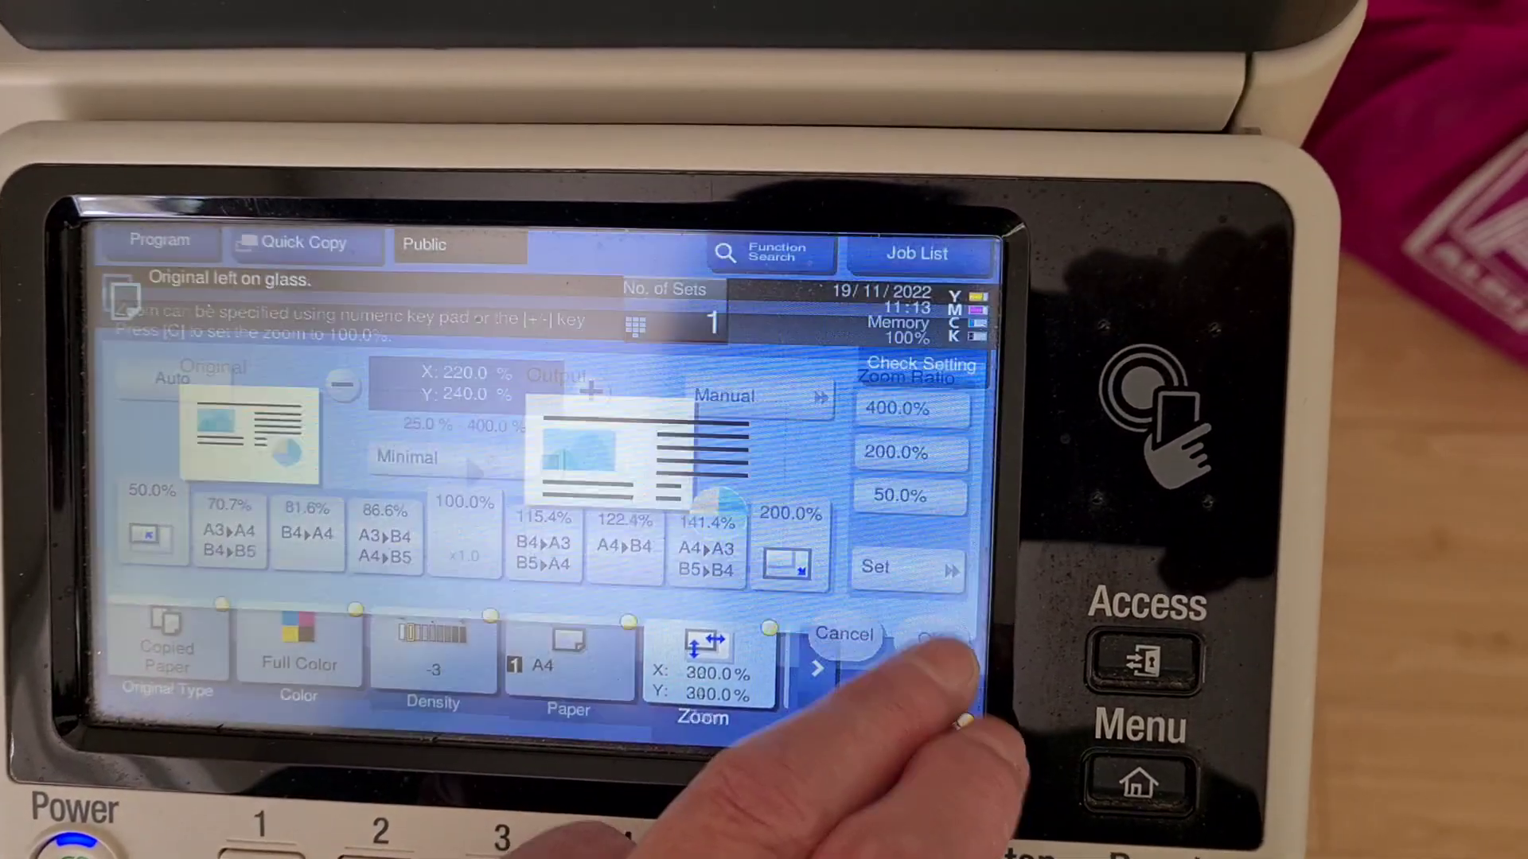
pyautogui.click(953, 618)
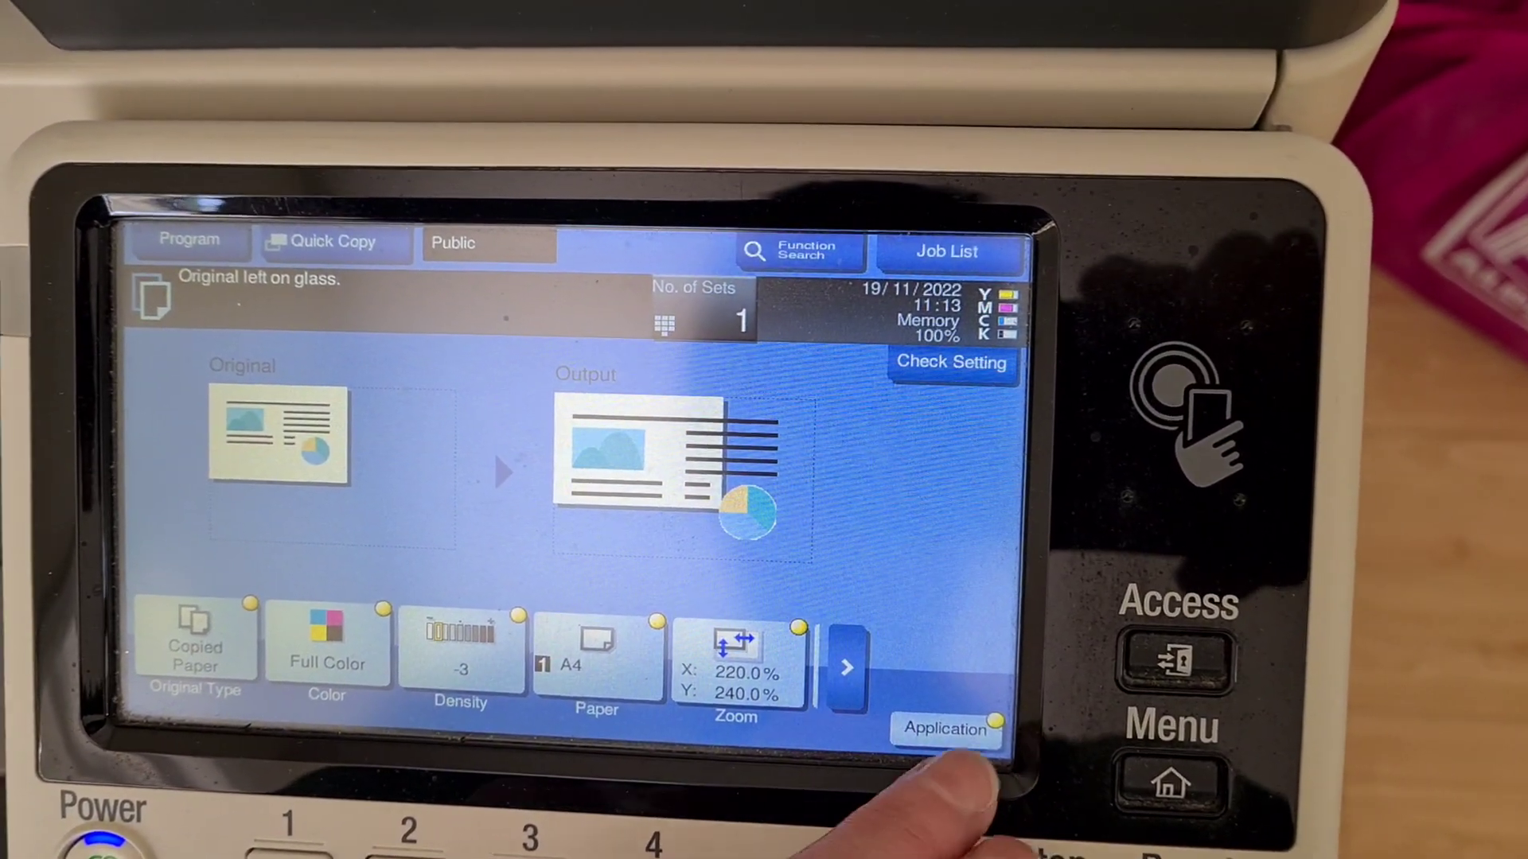
# Scroll the Application functions to Color Adjust and open it to reach the hue setting.
pyautogui.click(932, 717)
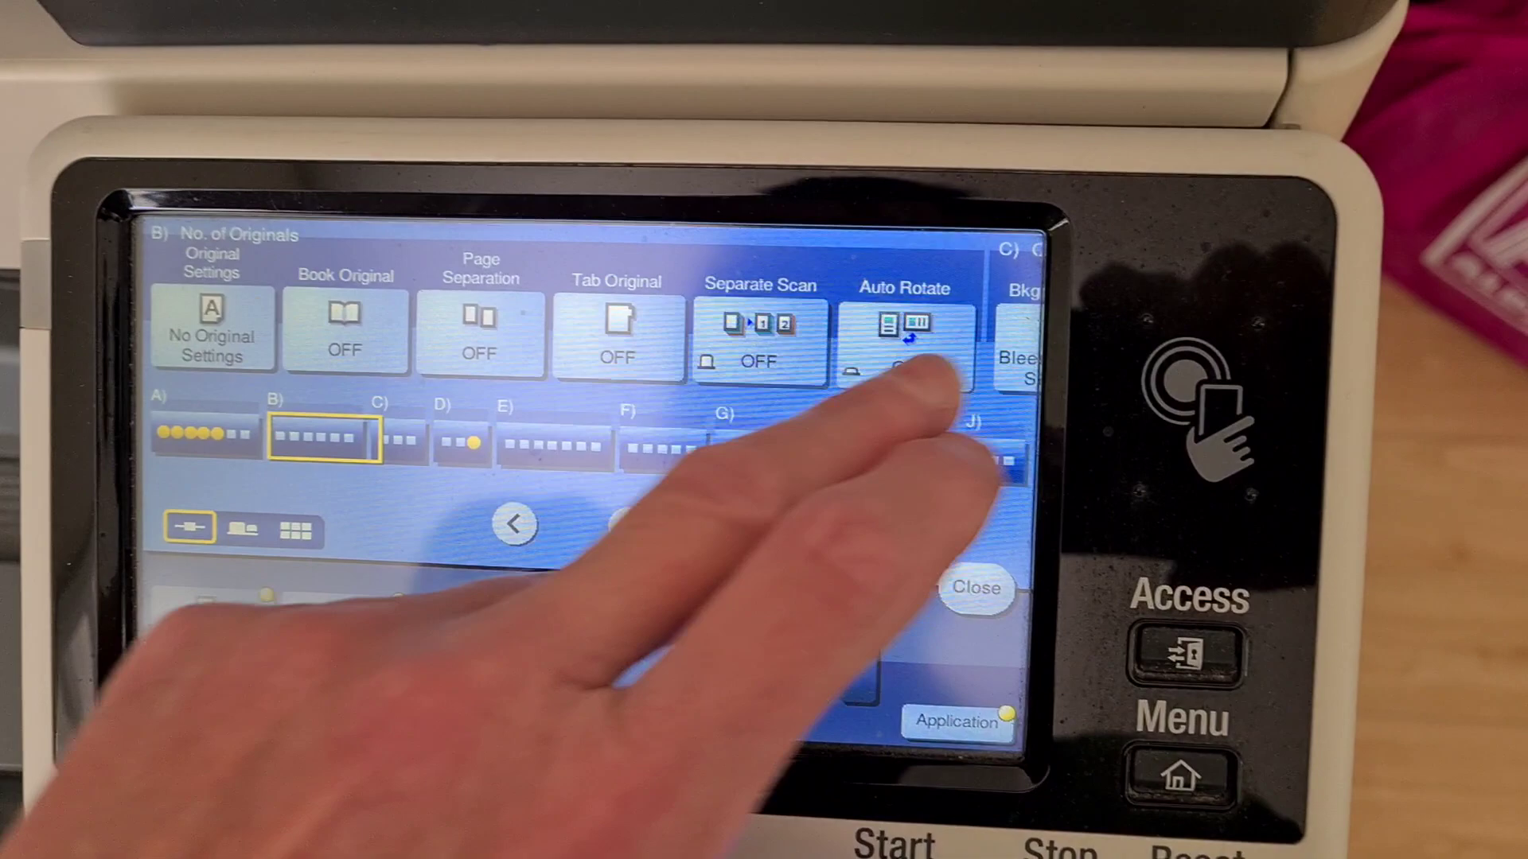
pyautogui.moveTo(920, 341); pyautogui.dragTo(477, 380)
pyautogui.moveTo(682, 402); pyautogui.dragTo(442, 416)
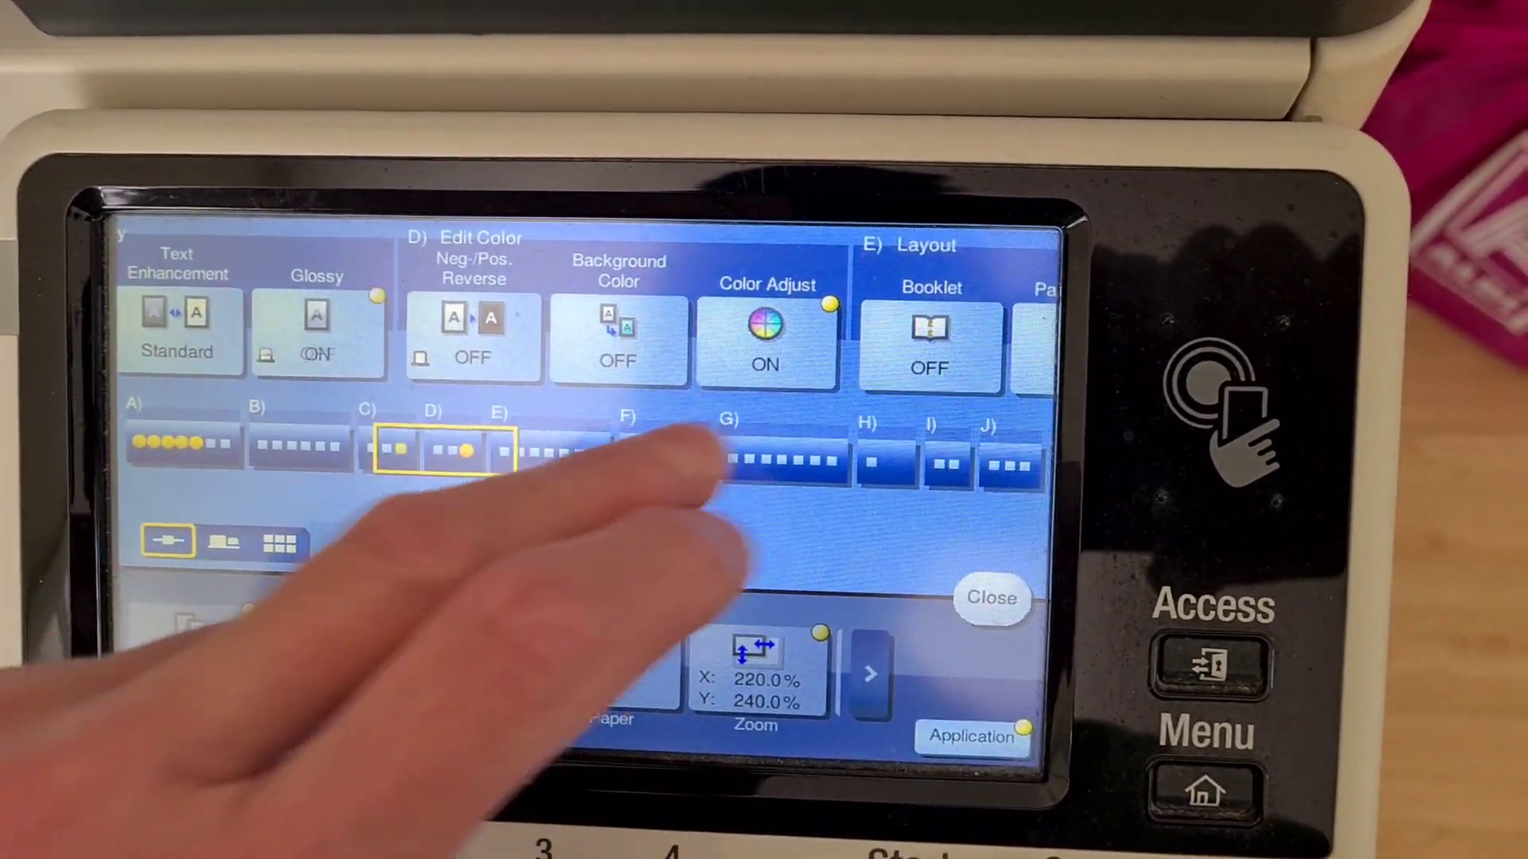
pyautogui.click(317, 325)
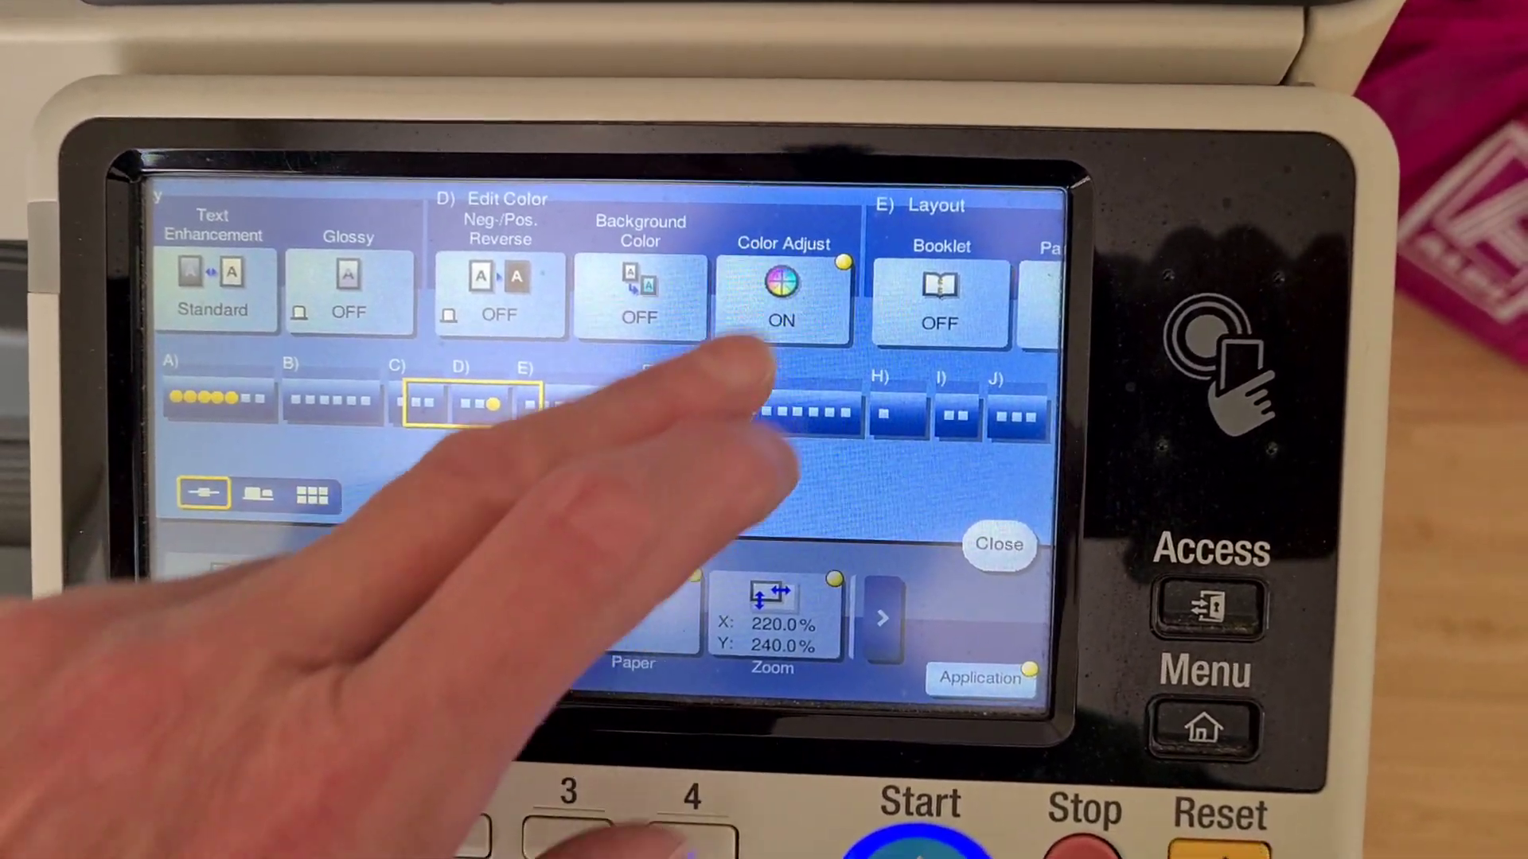
pyautogui.click(781, 293)
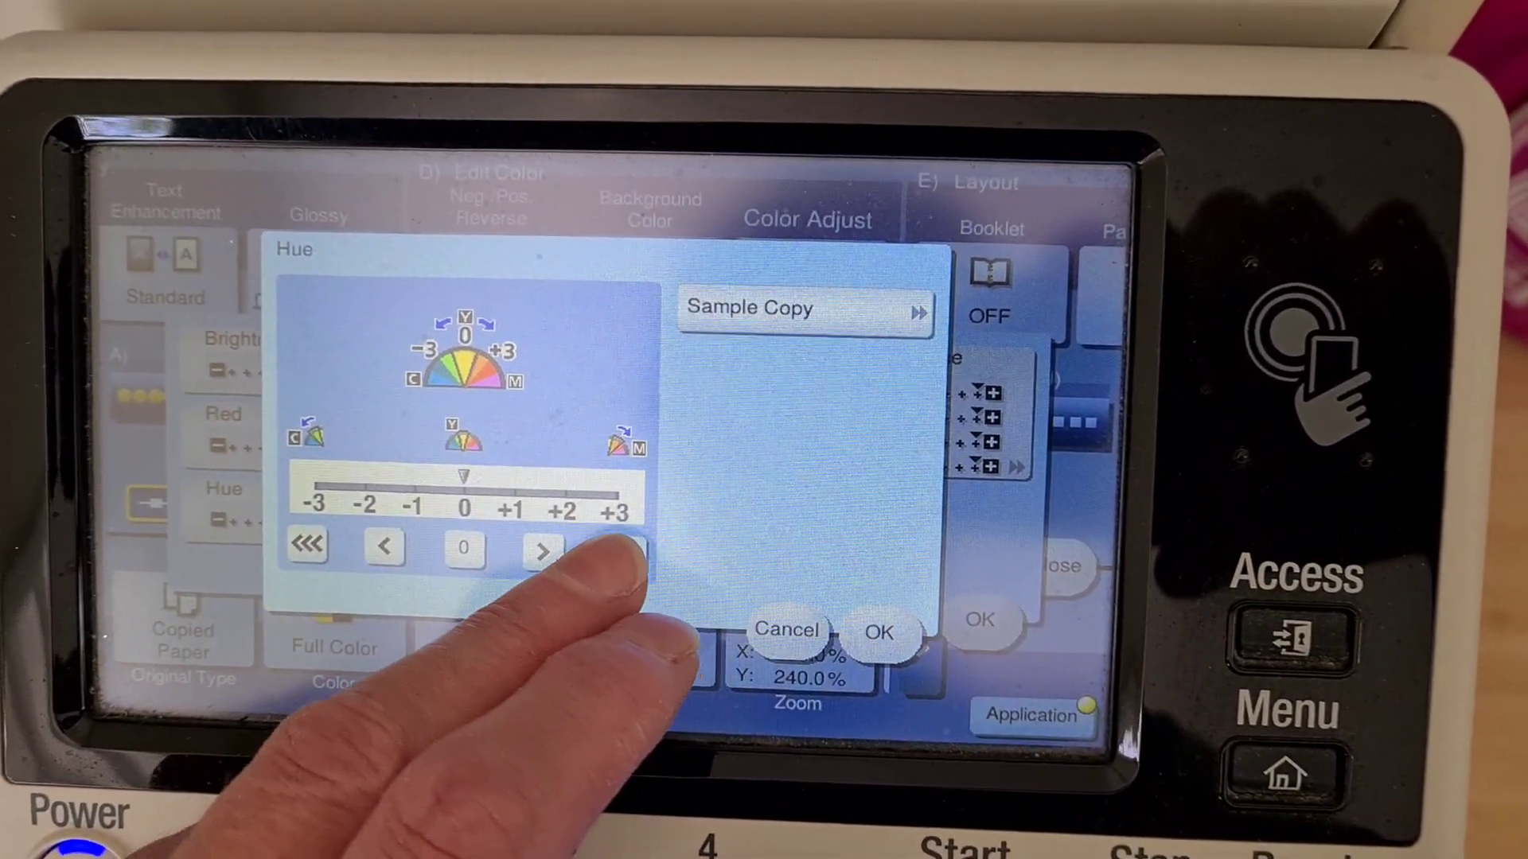
# Raise Hue to +2, then scan and print the full-colour 220% by 240% copy.
pyautogui.click(677, 520)
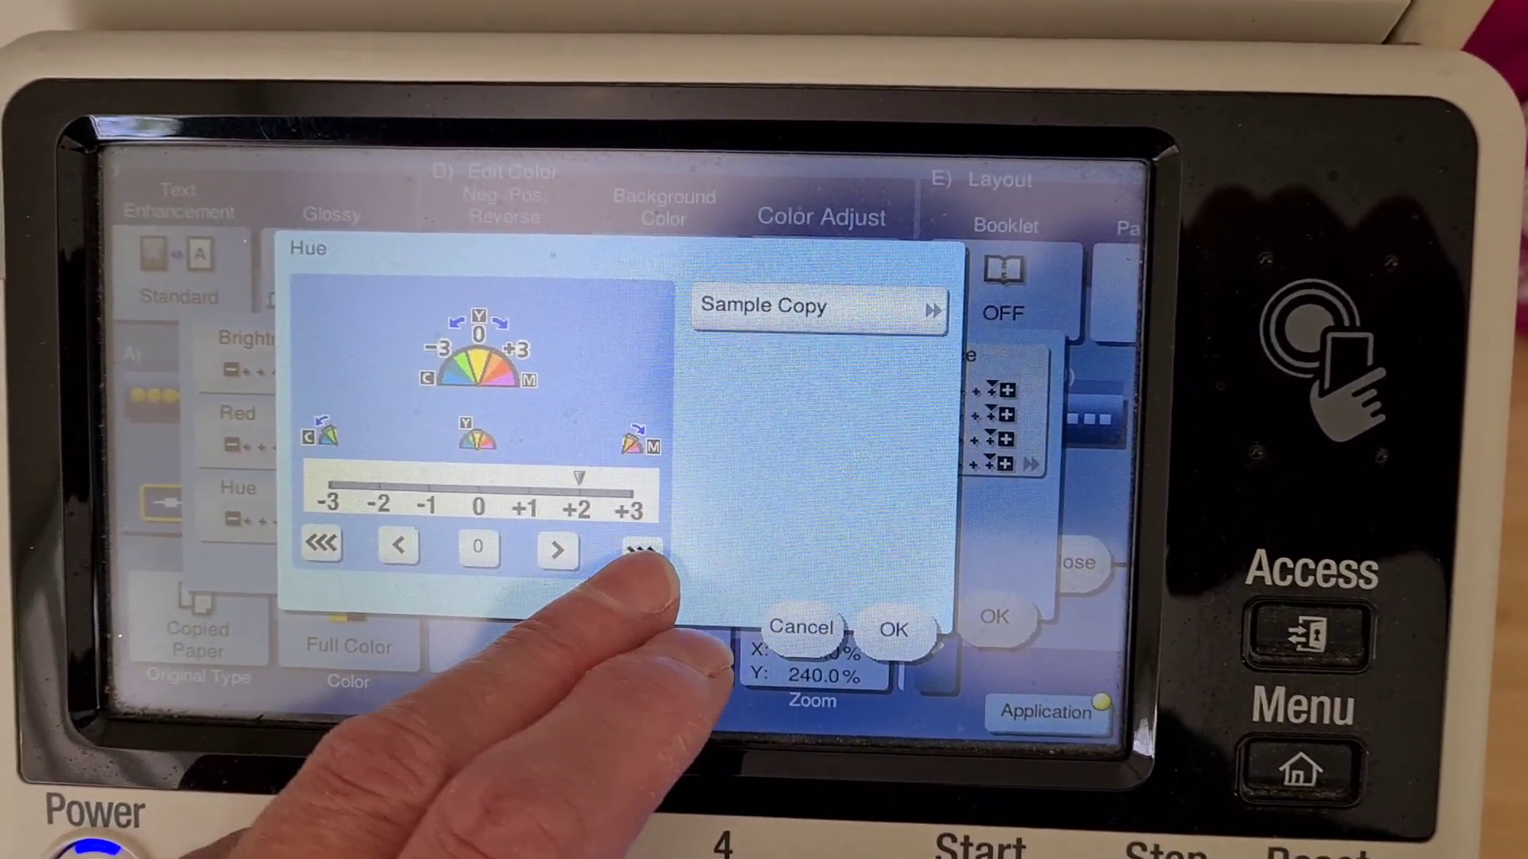
pyautogui.click(893, 630)
pyautogui.click(994, 617)
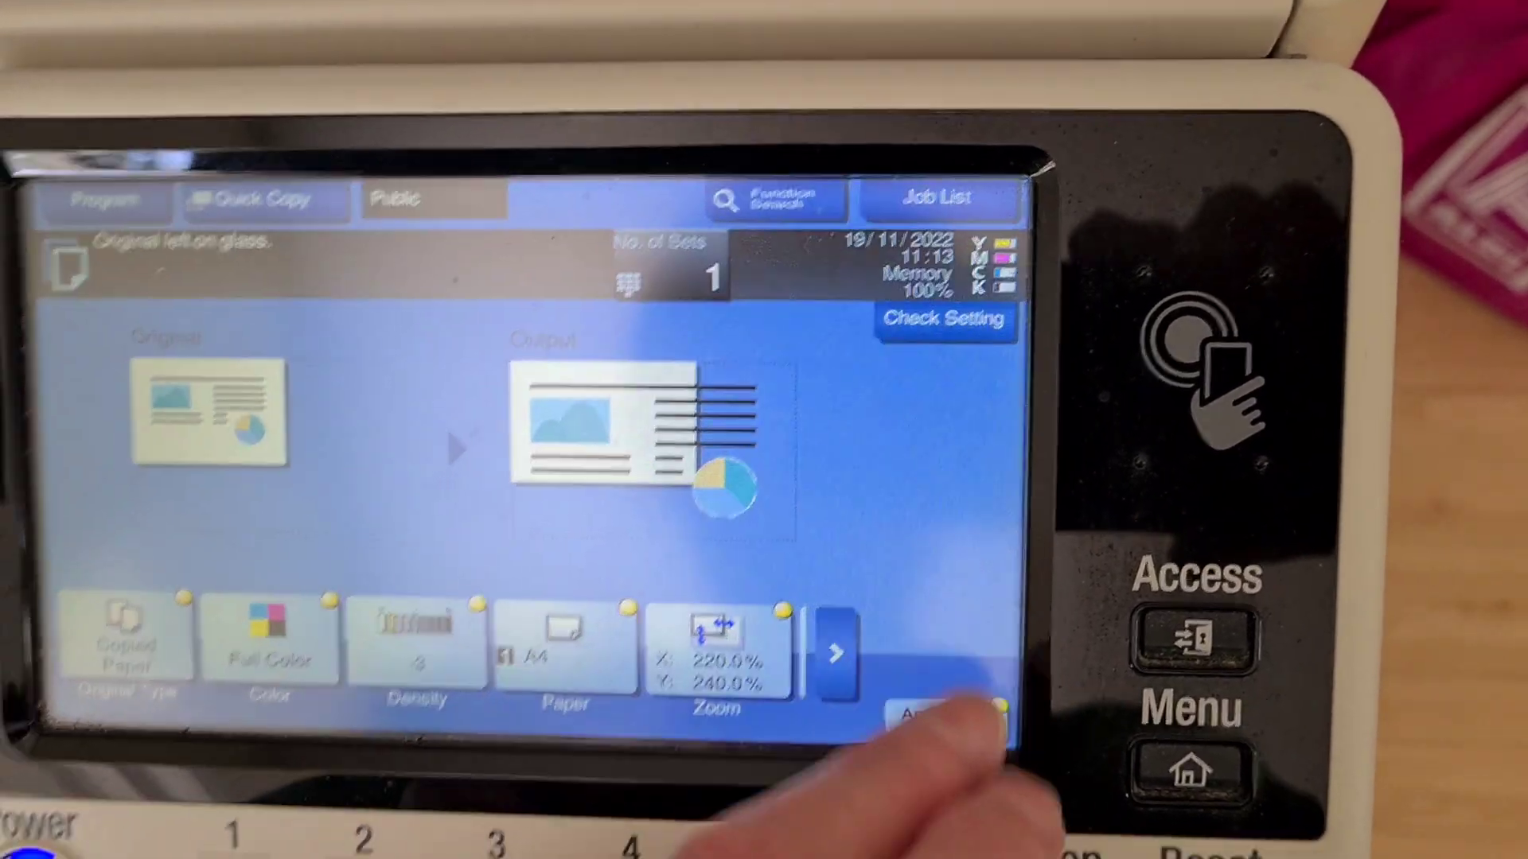
pyautogui.click(935, 830)
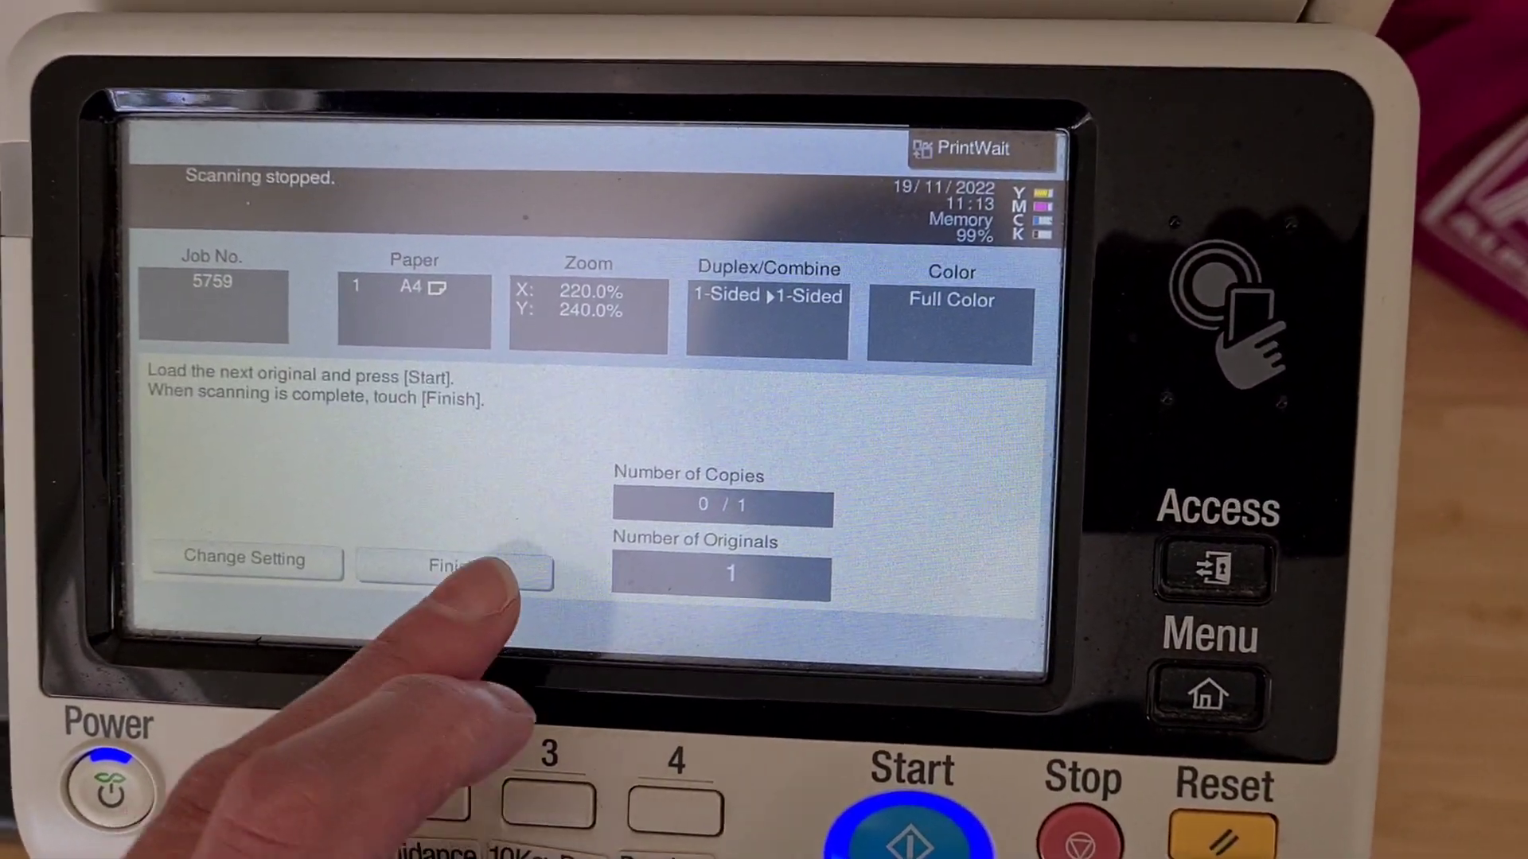
pyautogui.click(469, 563)
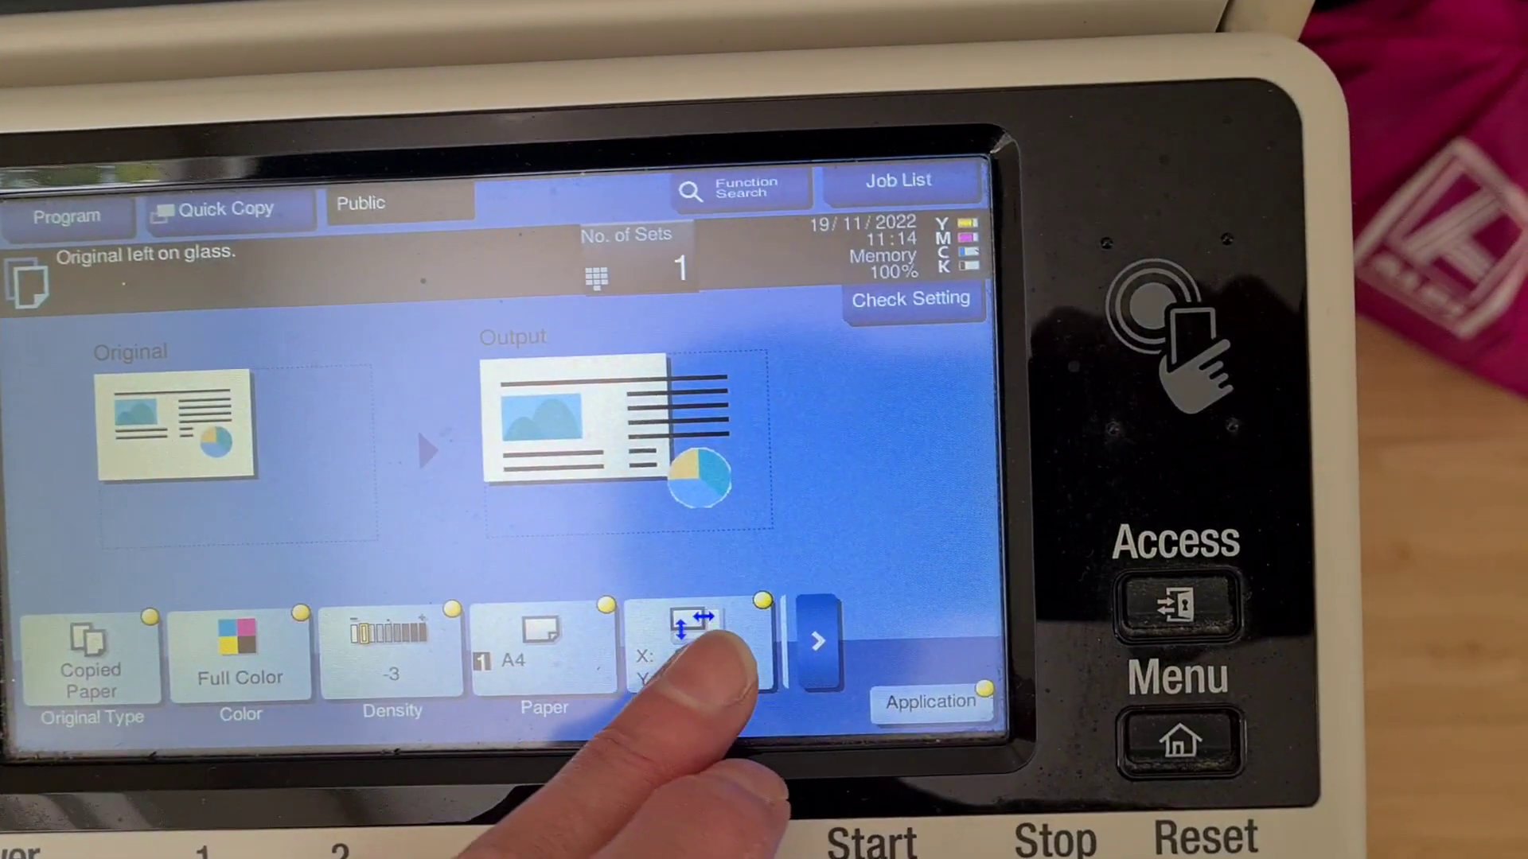
# Set manual zoom to 200% horizontal and 210% vertical, then start the copy.
pyautogui.click(836, 489)
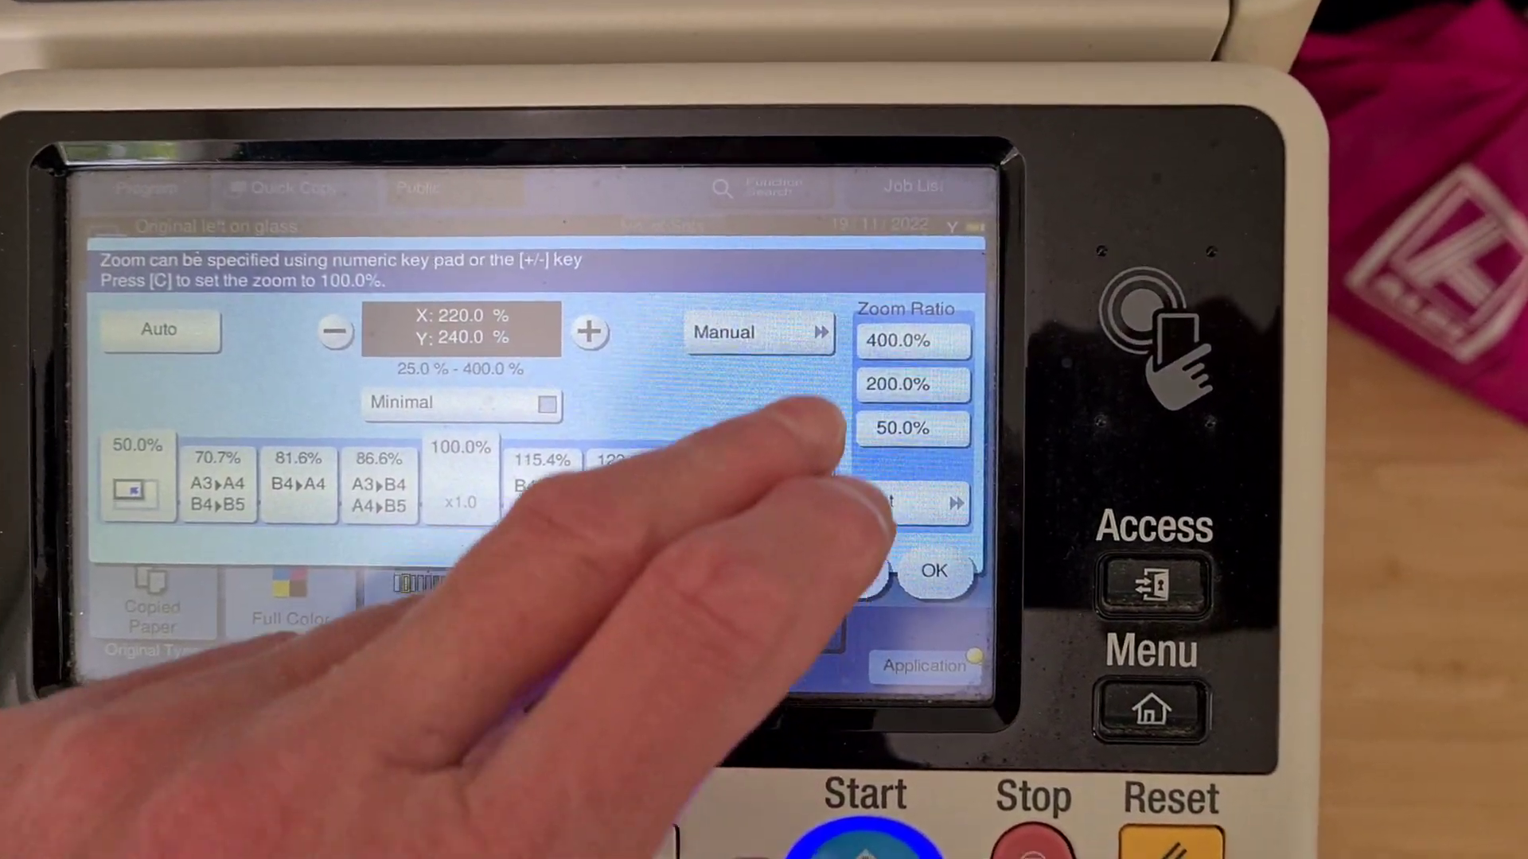
pyautogui.click(788, 350)
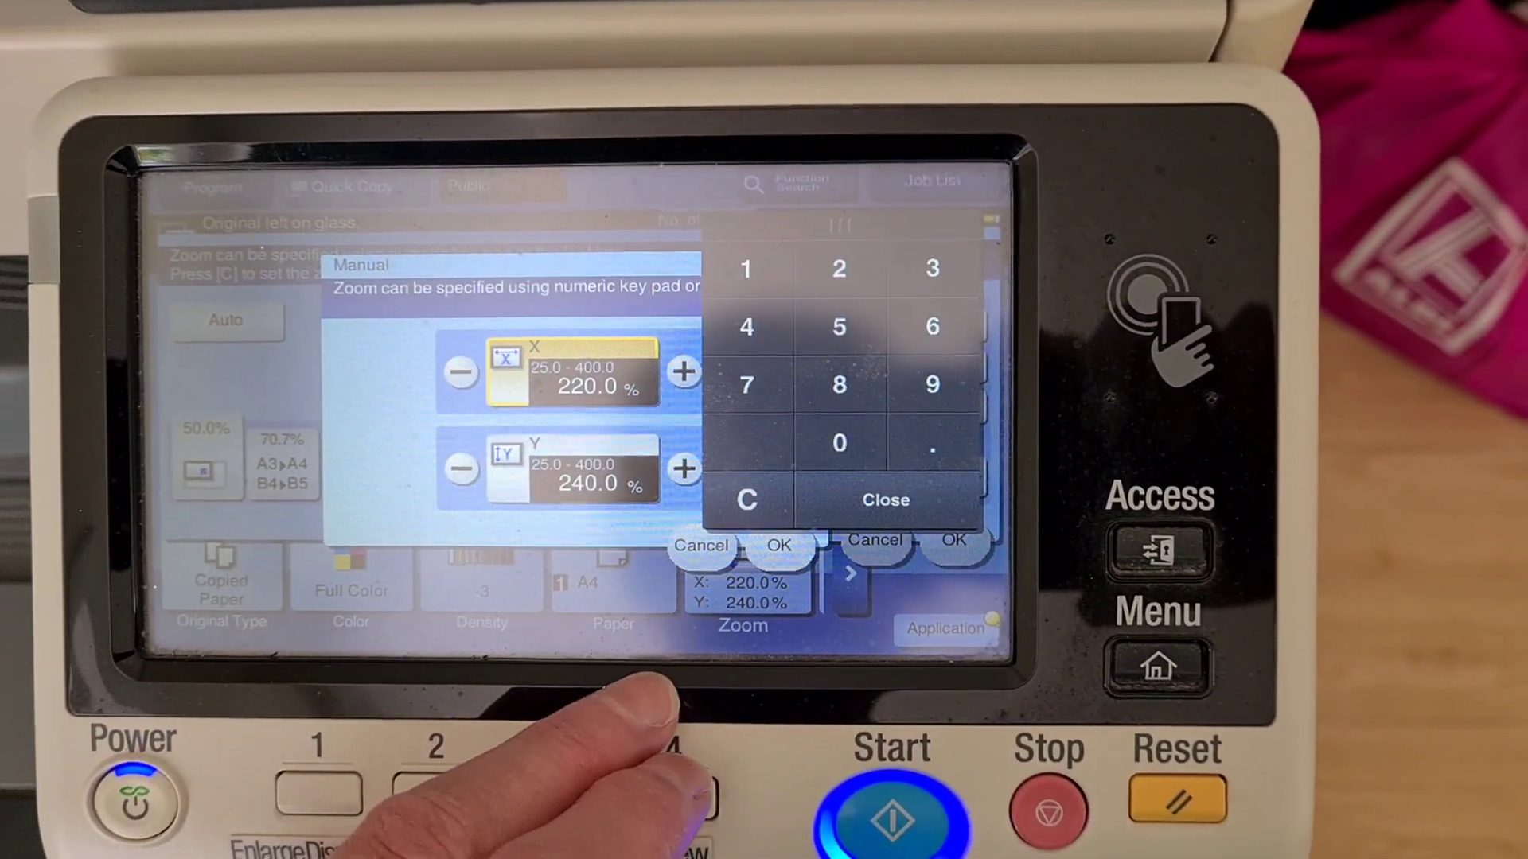
pyautogui.click(820, 286)
pyautogui.write('200')
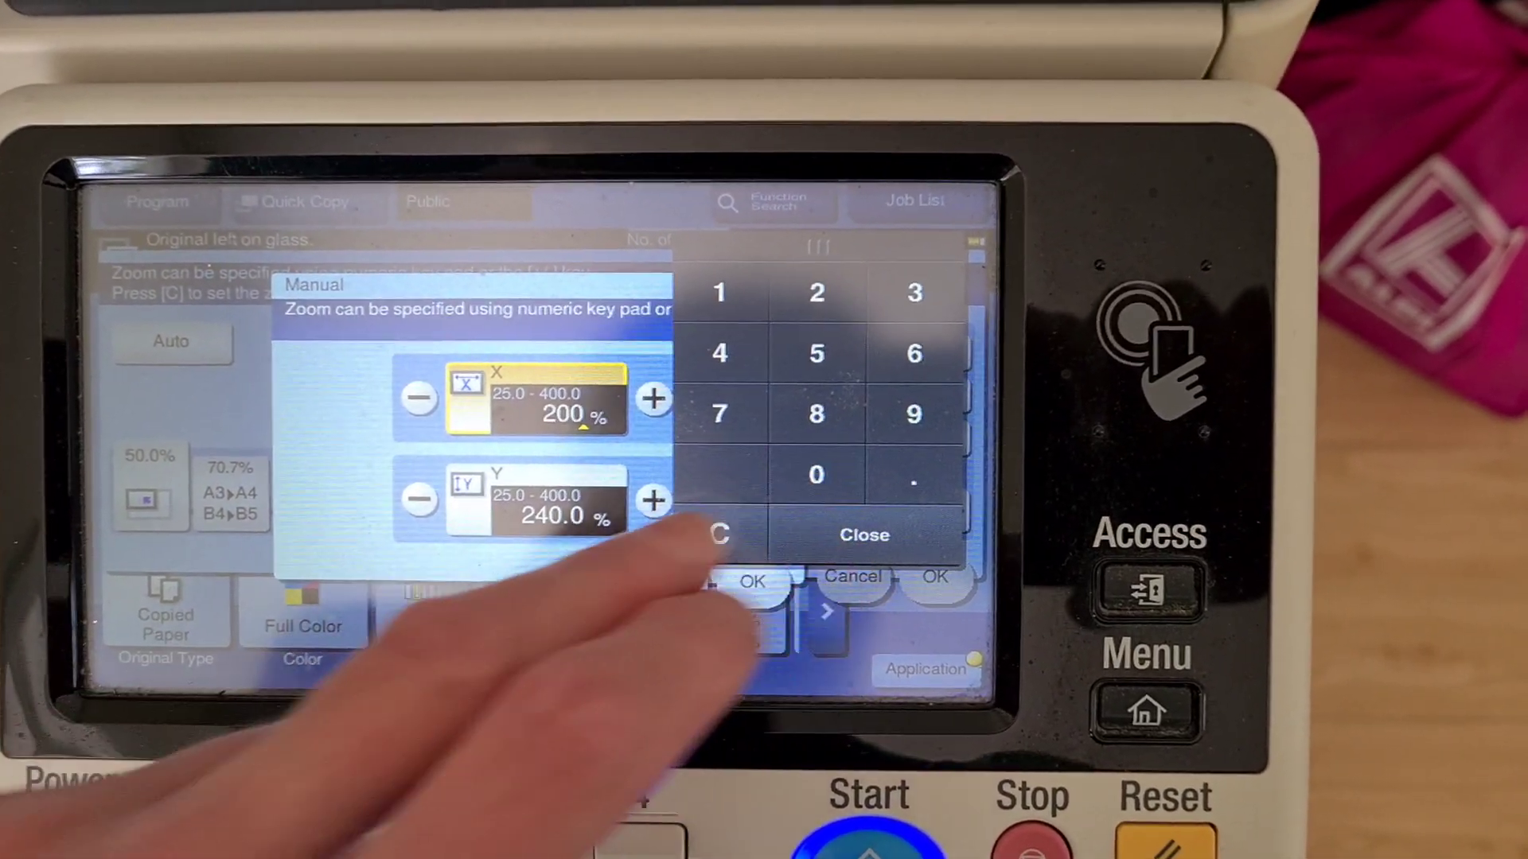
pyautogui.click(537, 501)
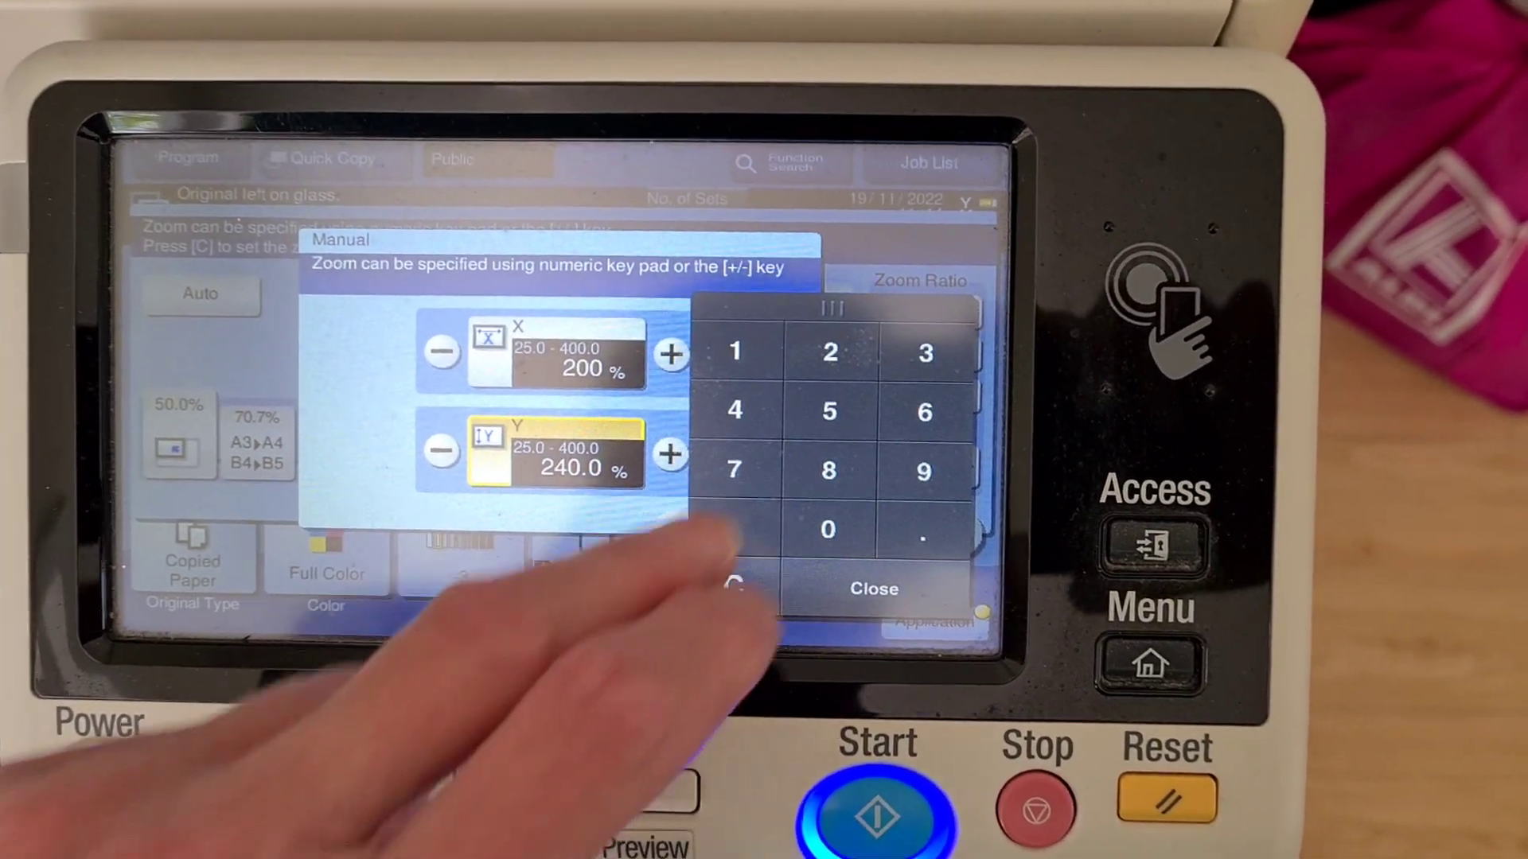
pyautogui.click(812, 365)
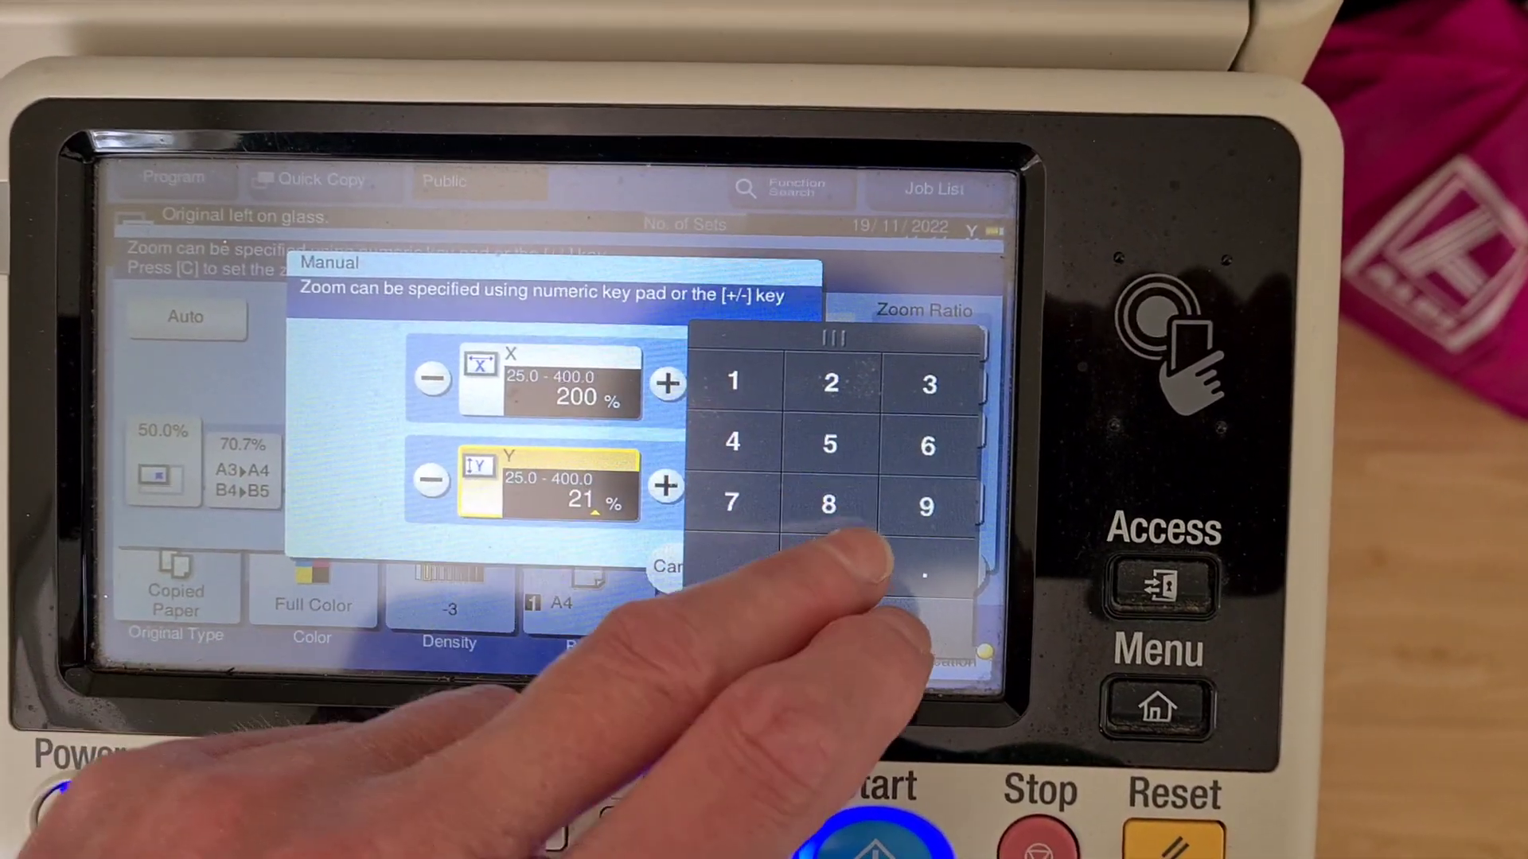
pyautogui.click(835, 563)
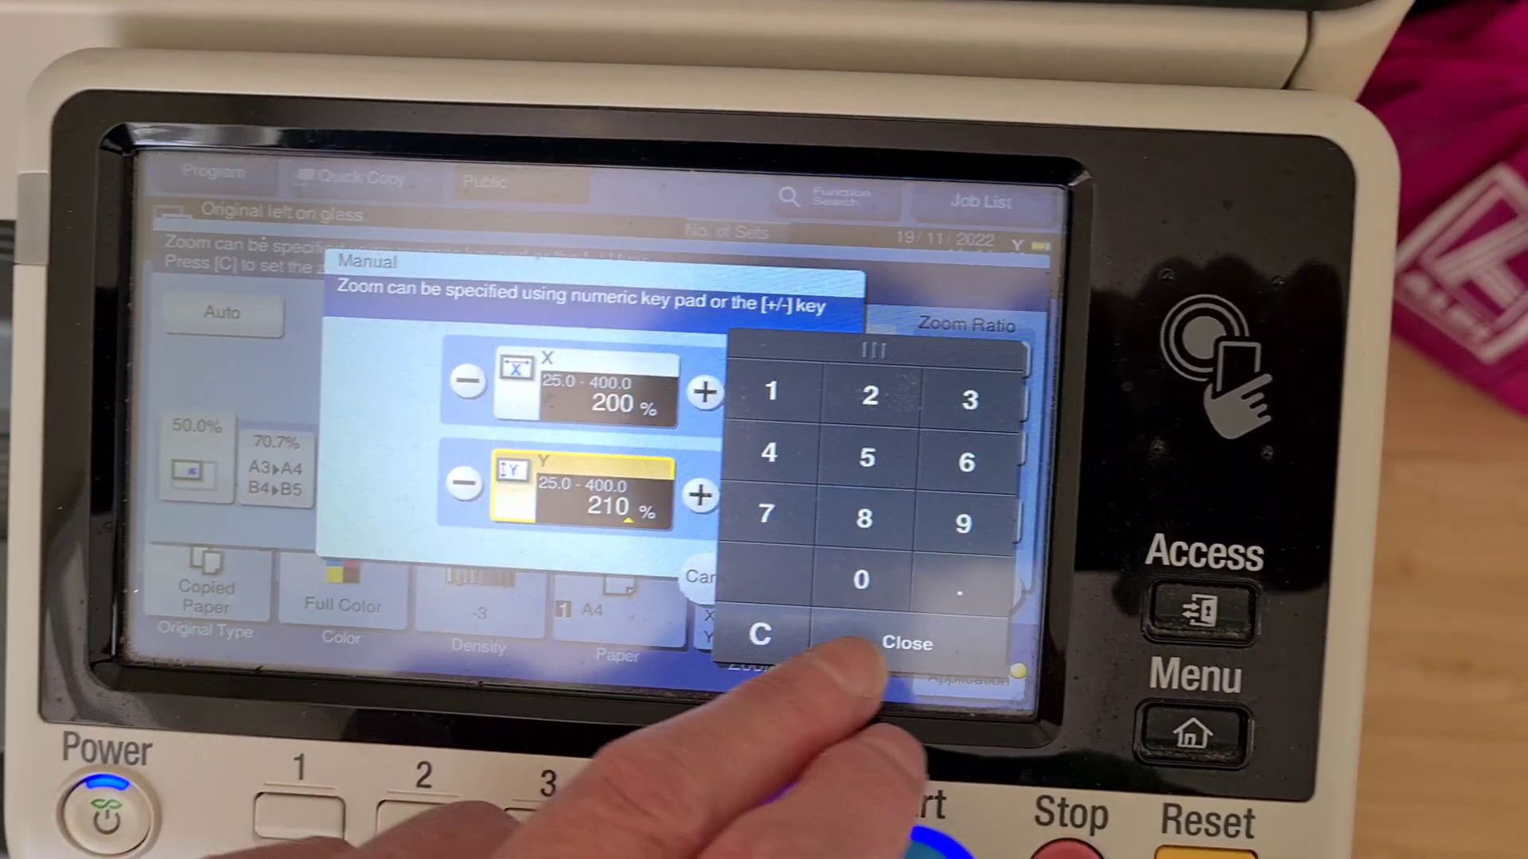
pyautogui.click(937, 645)
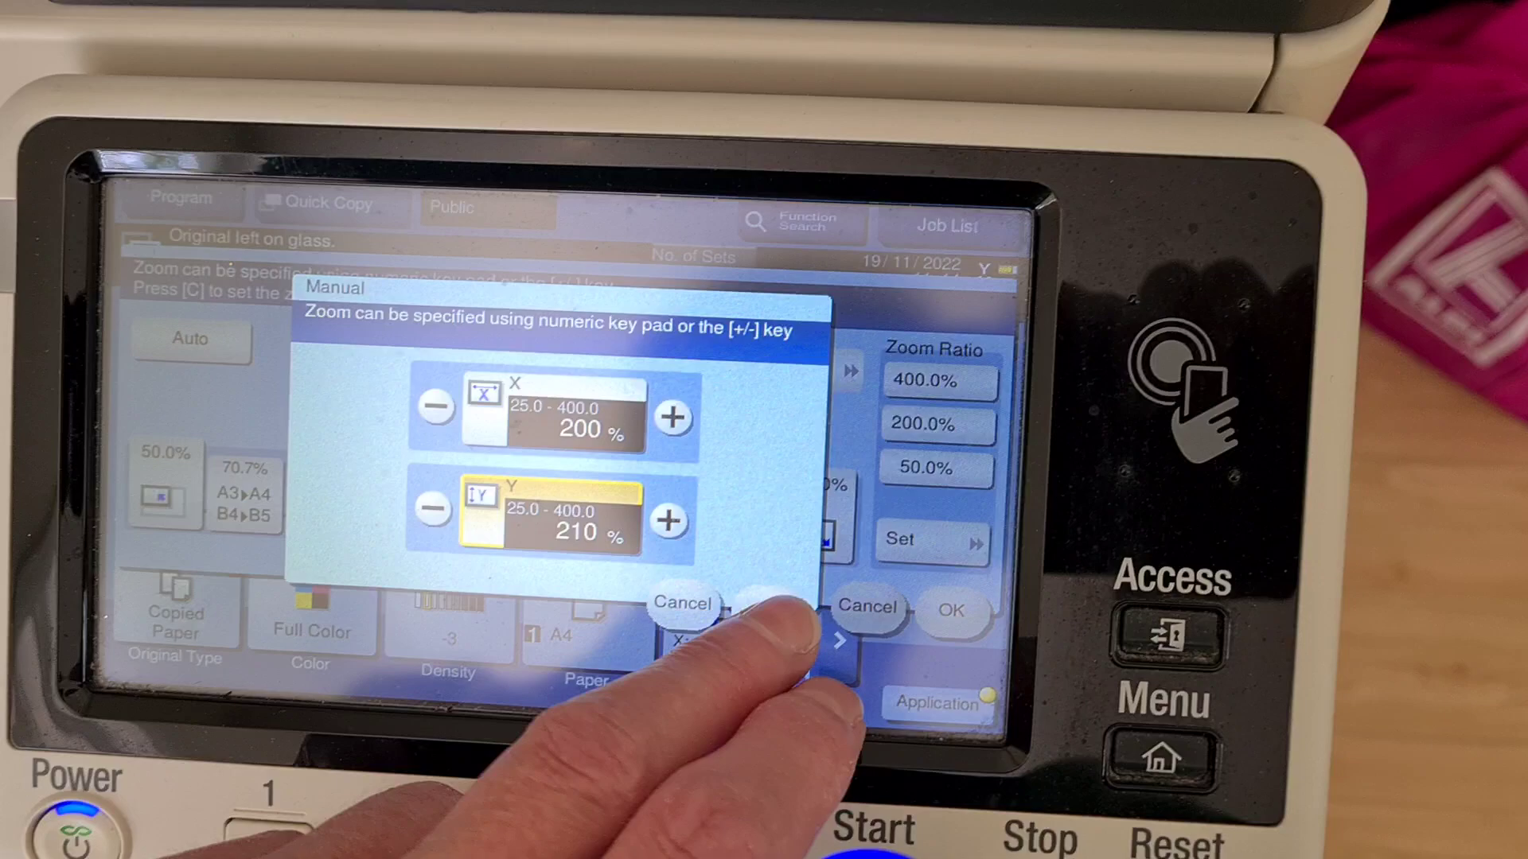
pyautogui.click(769, 607)
pyautogui.click(951, 610)
pyautogui.click(871, 835)
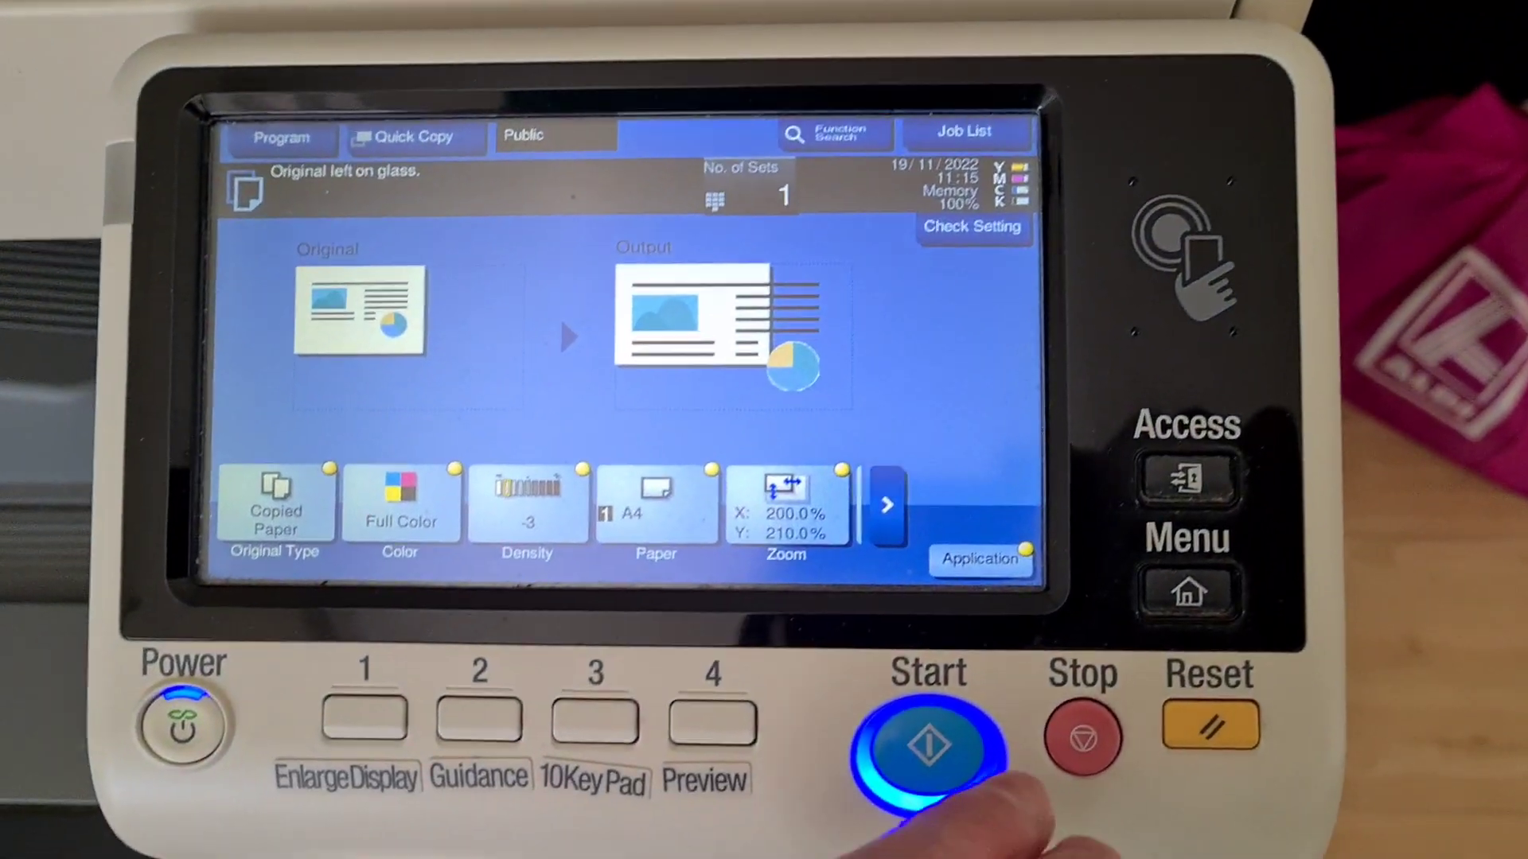
# Enter a manual horizontal zoom of 170%.
pyautogui.click(787, 511)
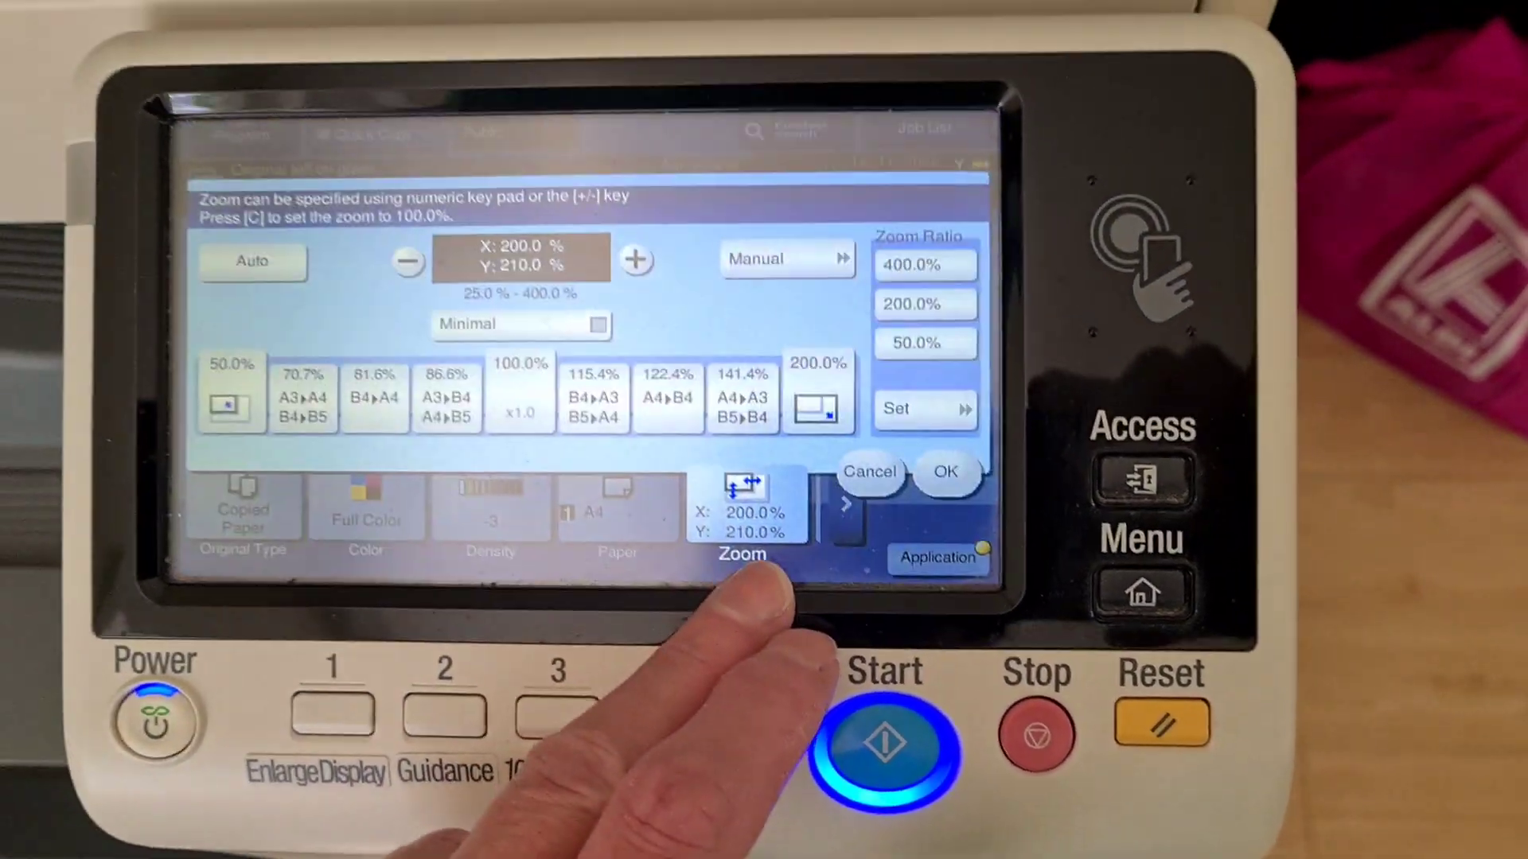
pyautogui.click(788, 258)
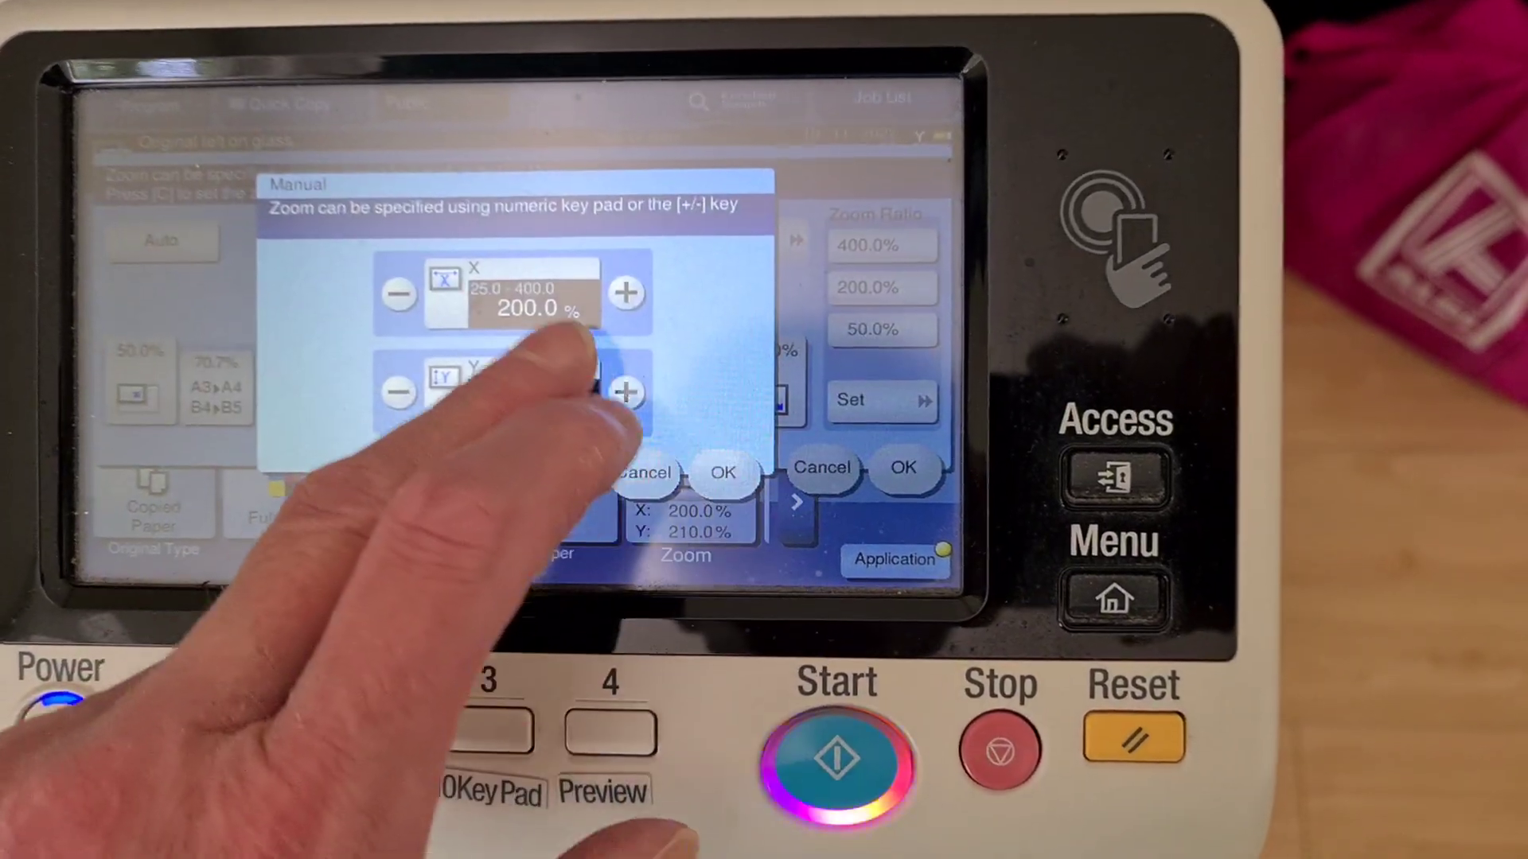
pyautogui.click(526, 305)
pyautogui.click(685, 197)
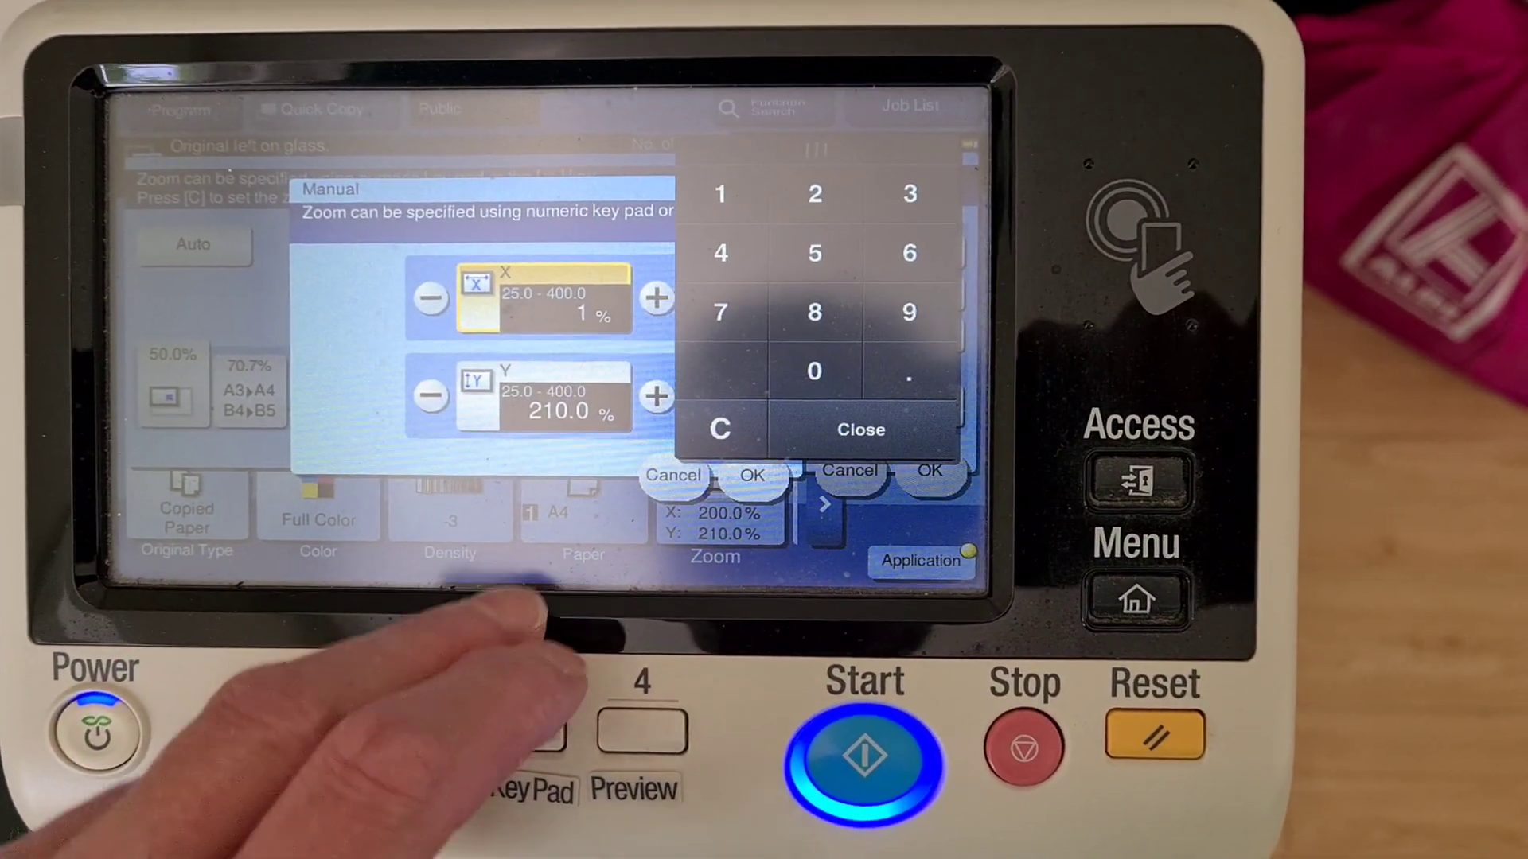
pyautogui.click(720, 311)
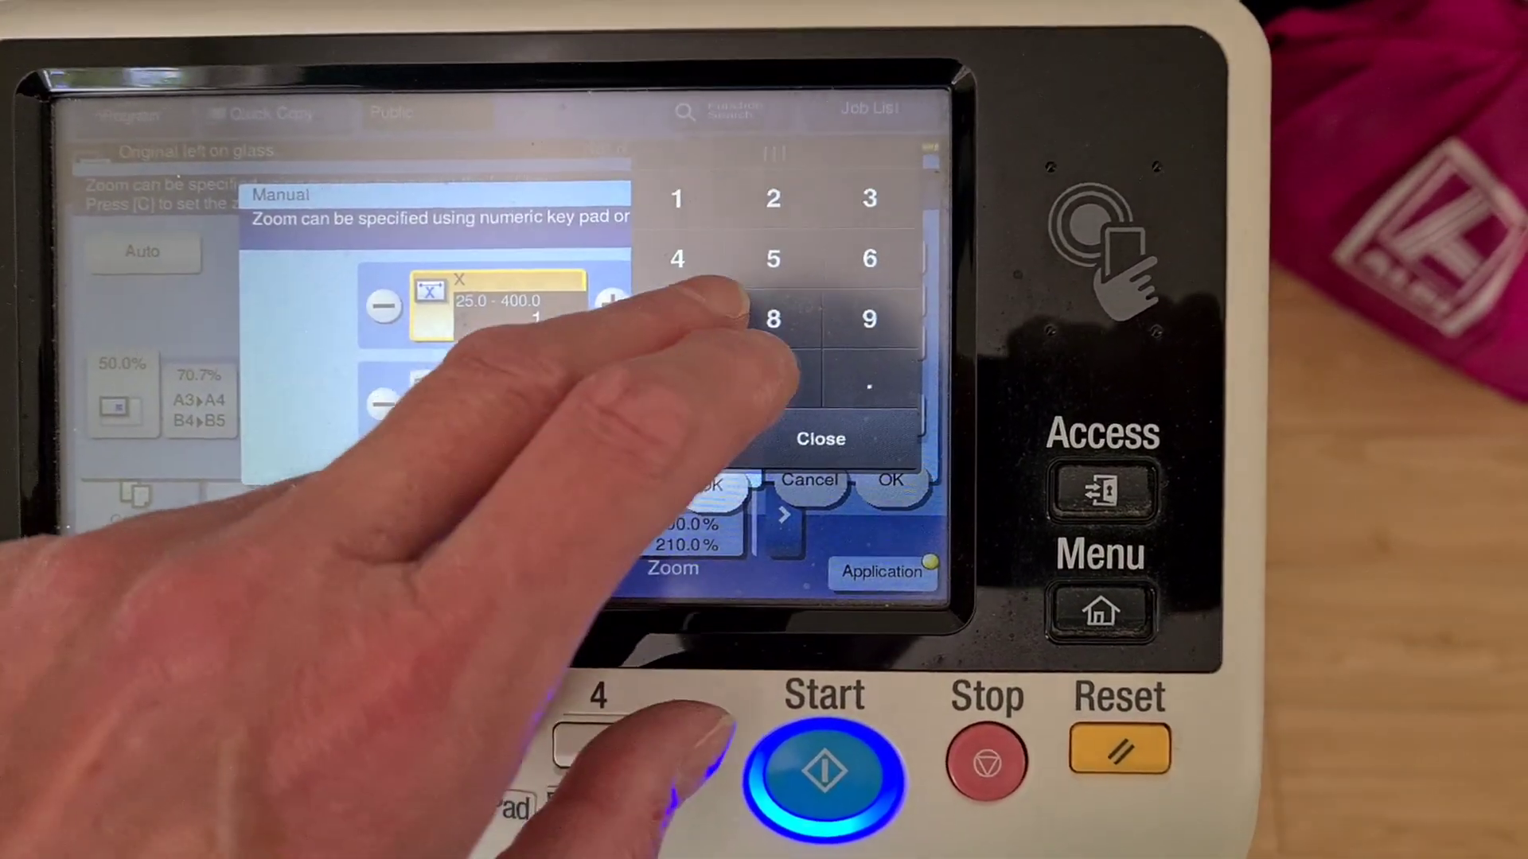
pyautogui.write('7')
pyautogui.click(814, 371)
# Enter a vertical zoom of 180% and apply the manual zoom settings.
pyautogui.click(544, 400)
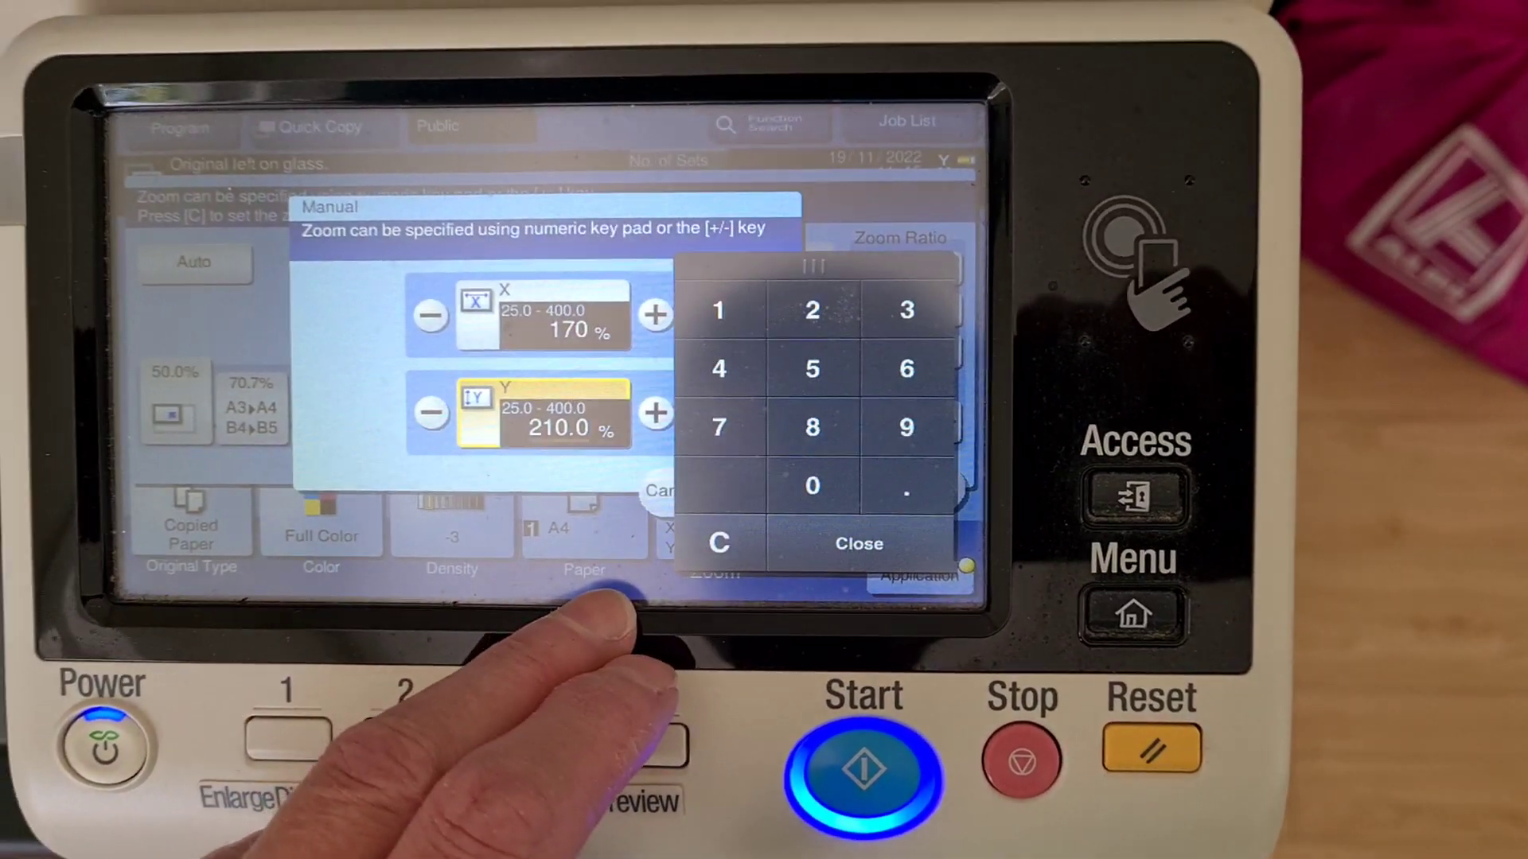
pyautogui.click(725, 302)
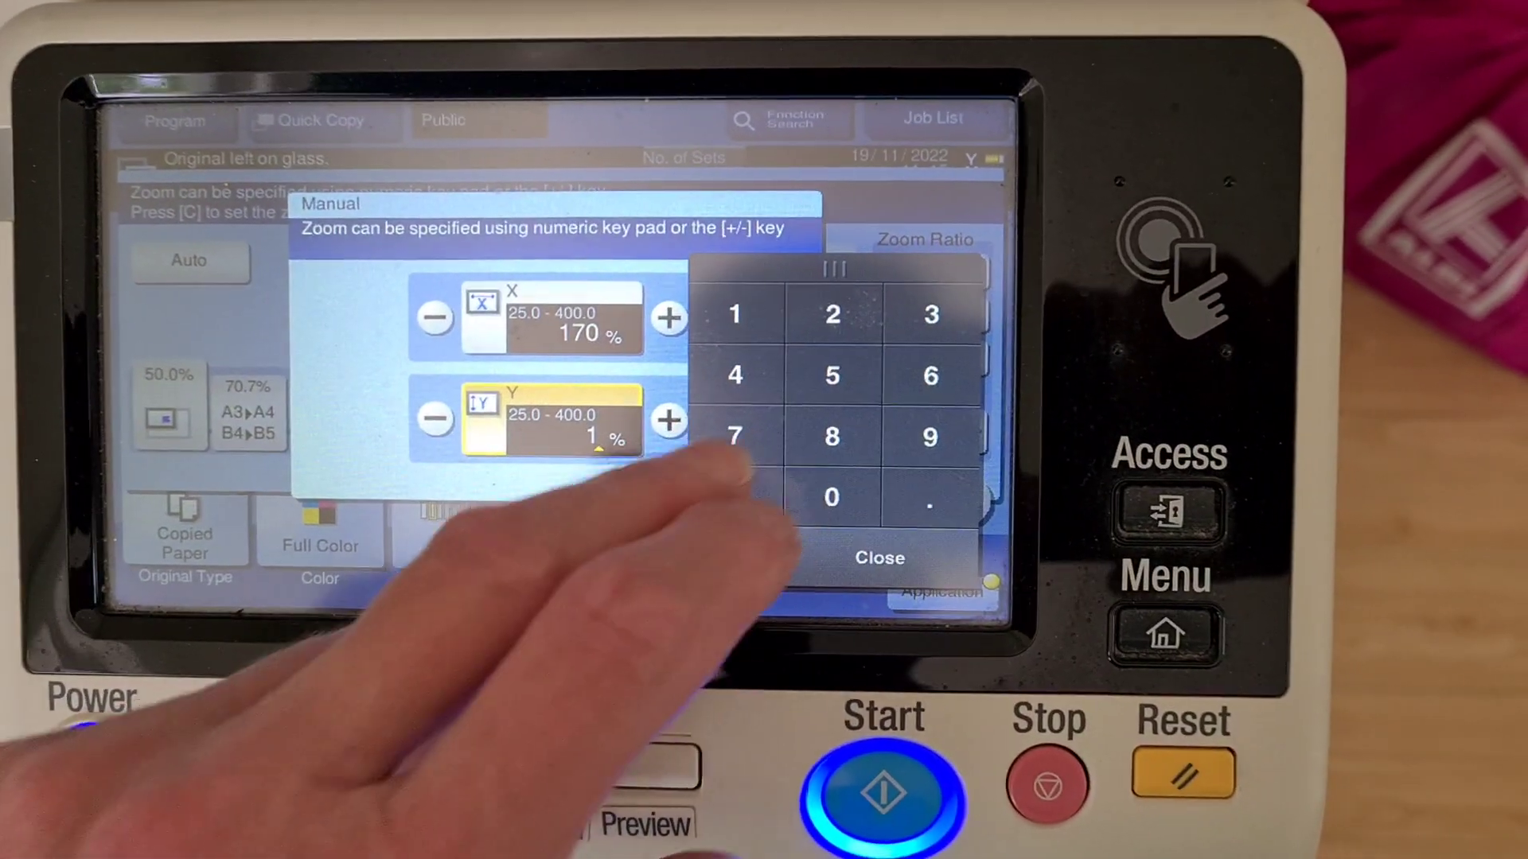
pyautogui.click(833, 436)
pyautogui.click(833, 497)
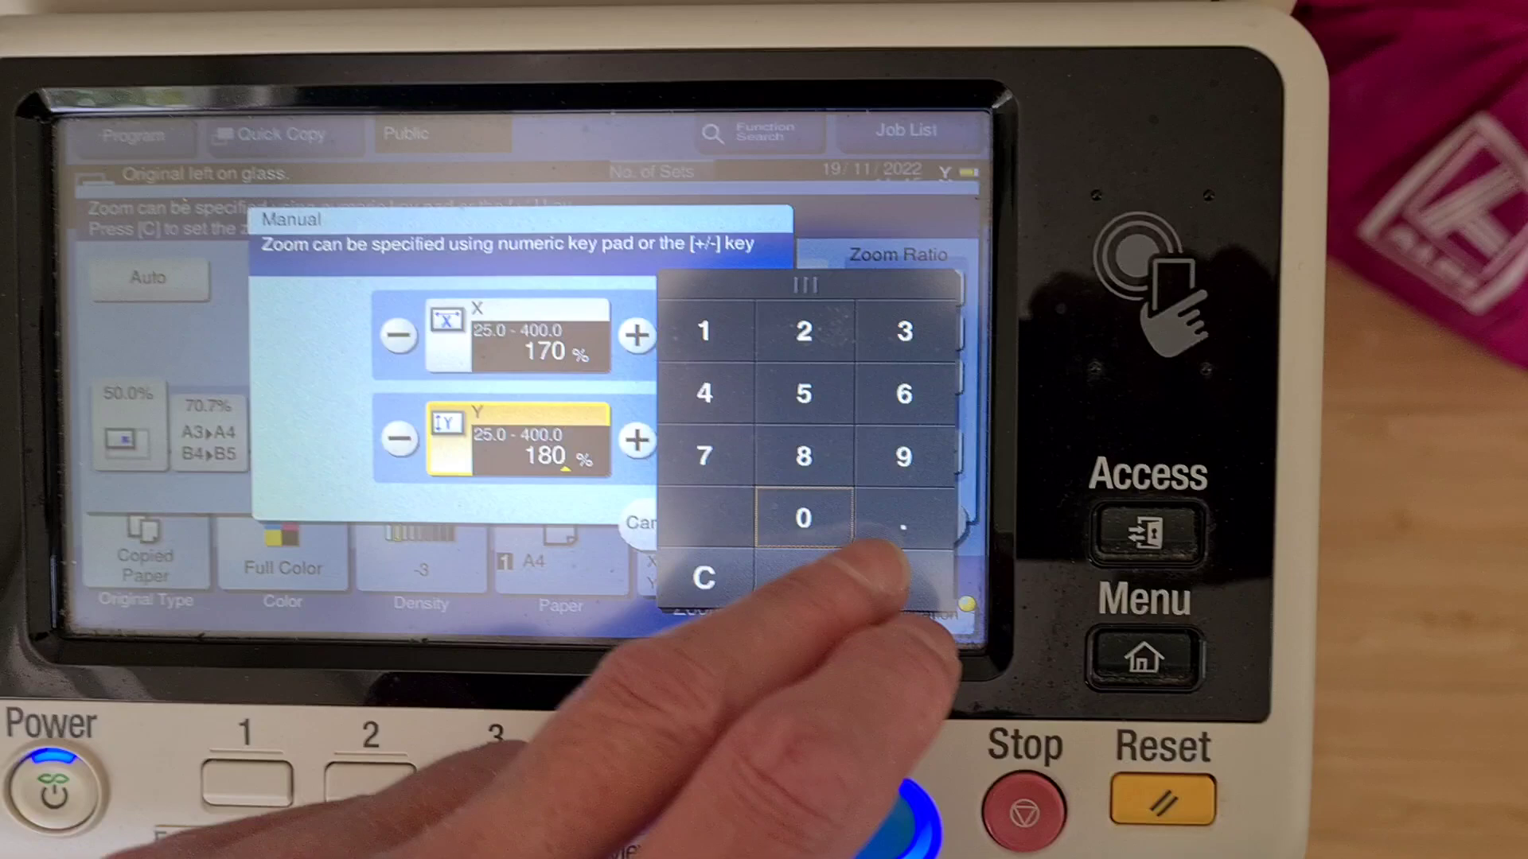
pyautogui.click(879, 557)
pyautogui.click(716, 510)
pyautogui.click(899, 506)
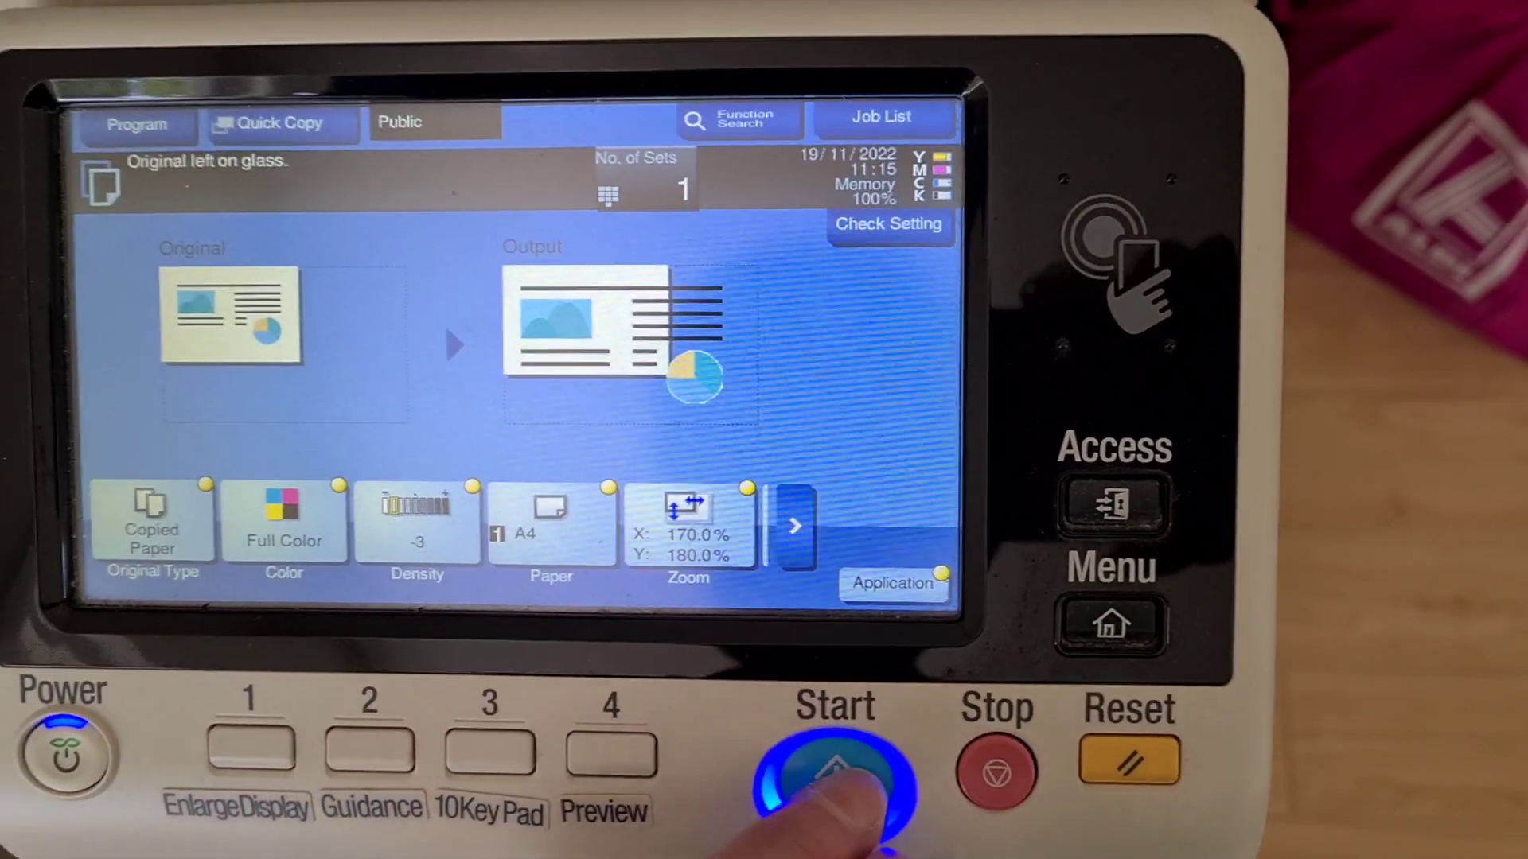
# Scan the single original and print the resized copy.
pyautogui.click(830, 806)
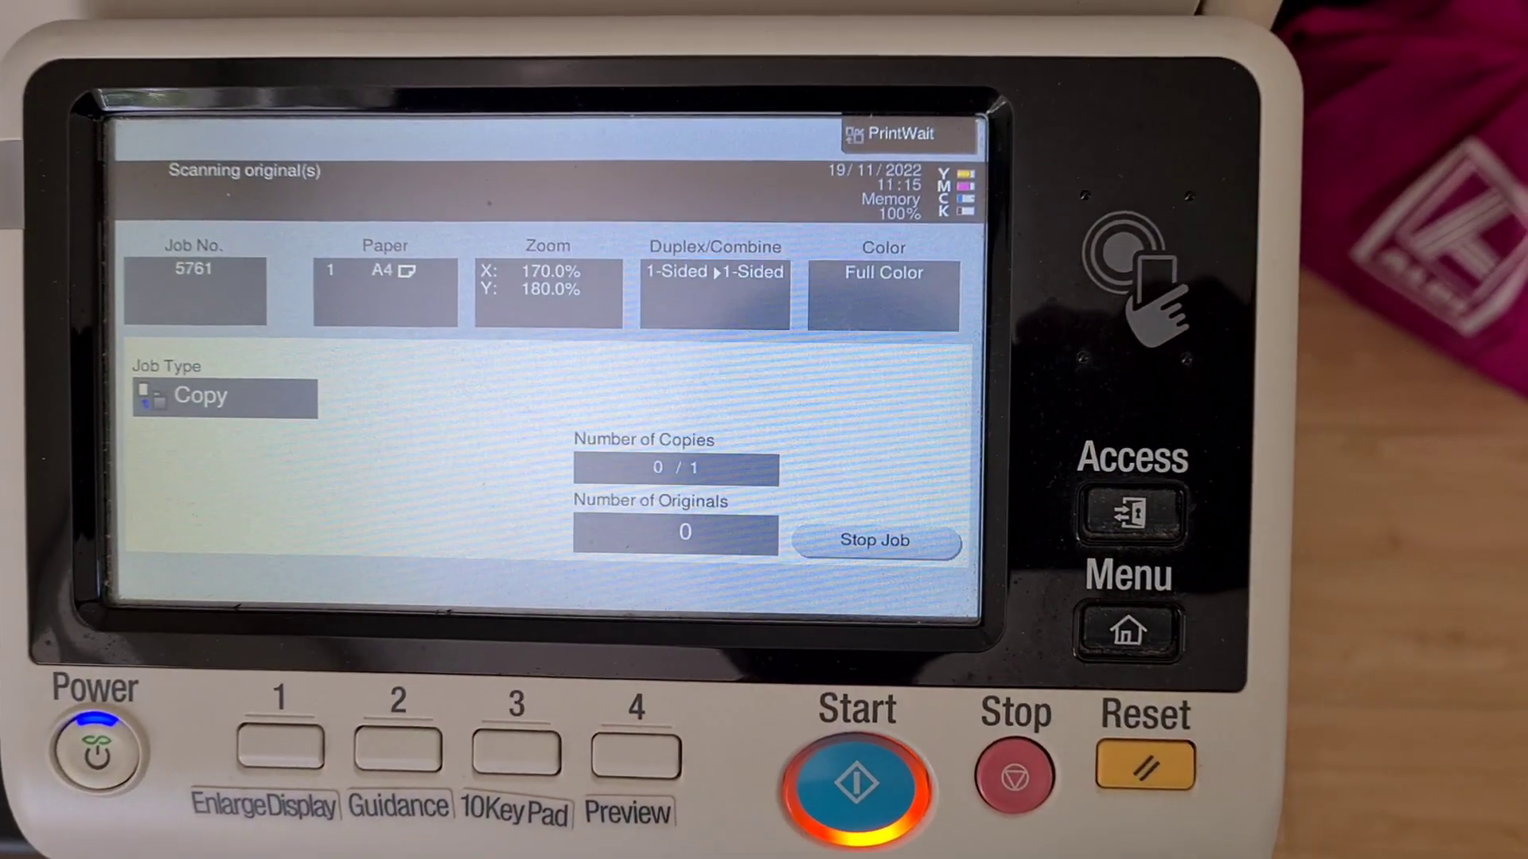
pyautogui.click(436, 533)
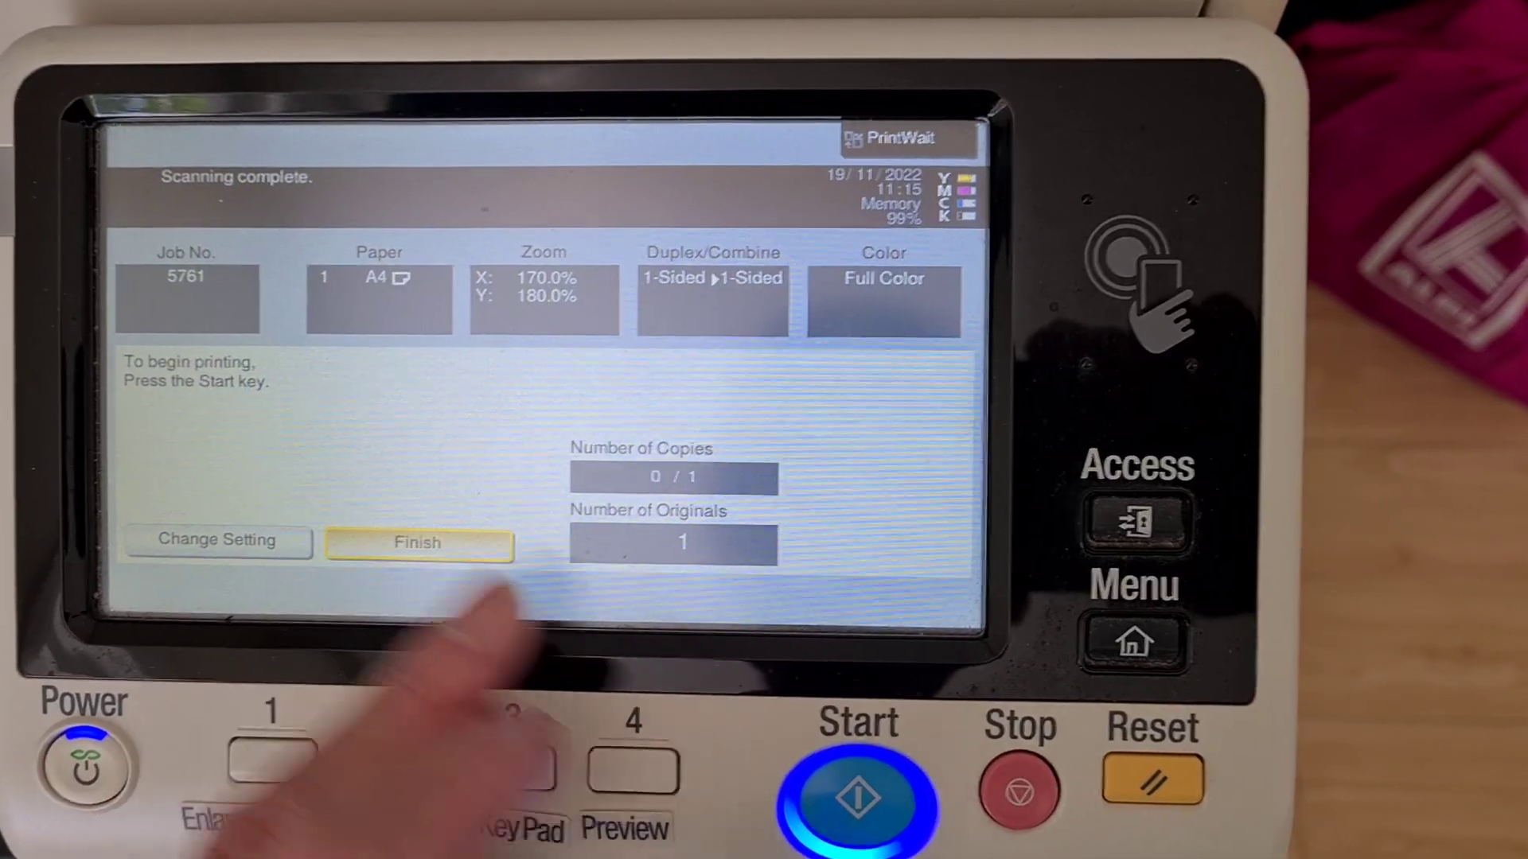
pyautogui.click(868, 786)
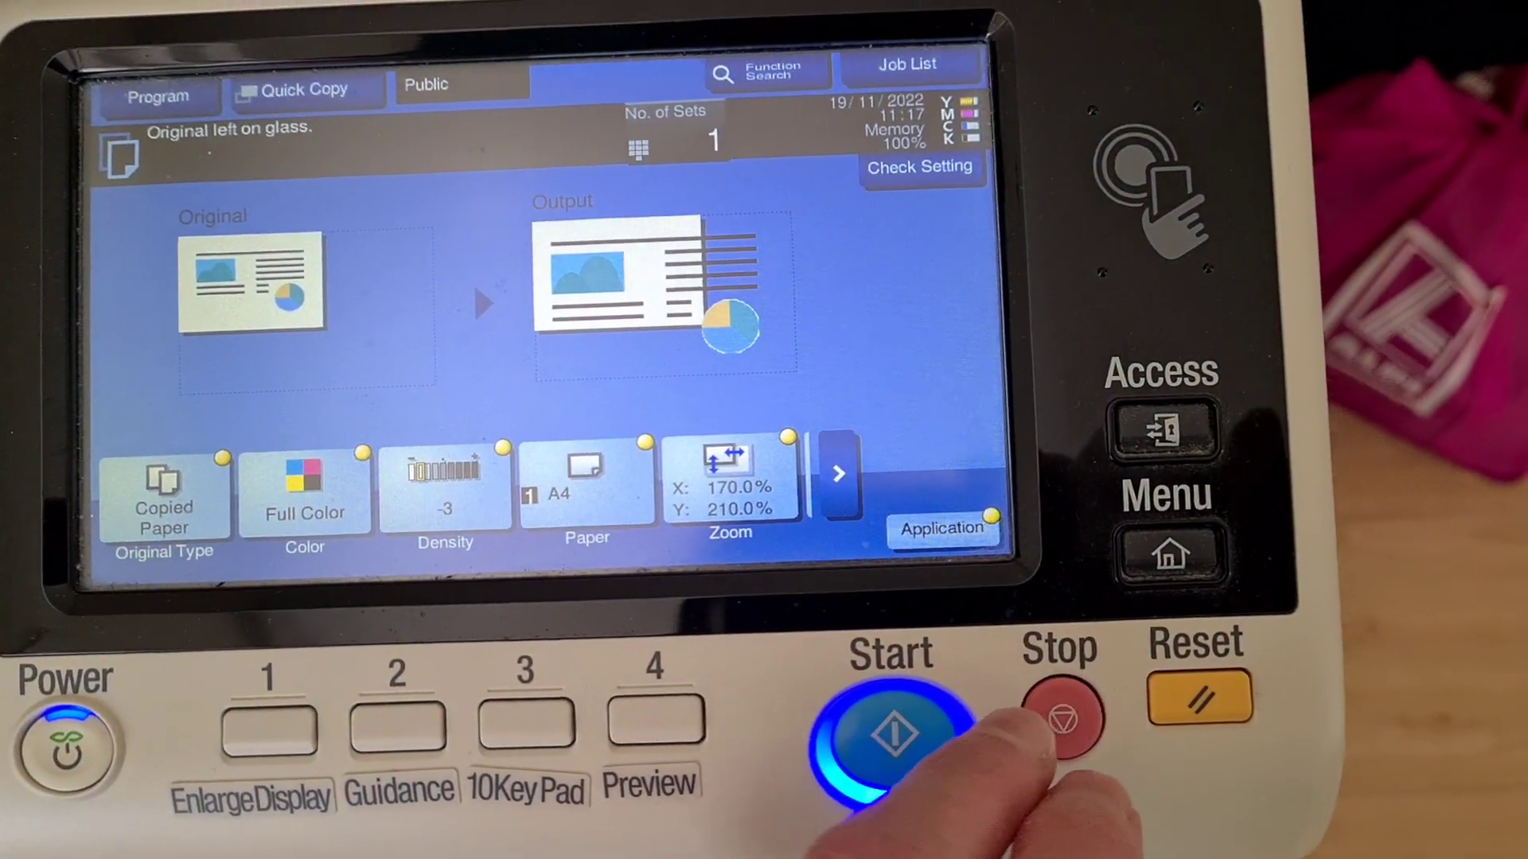
# Start a copy at 170% by 210% zoom.
pyautogui.click(895, 750)
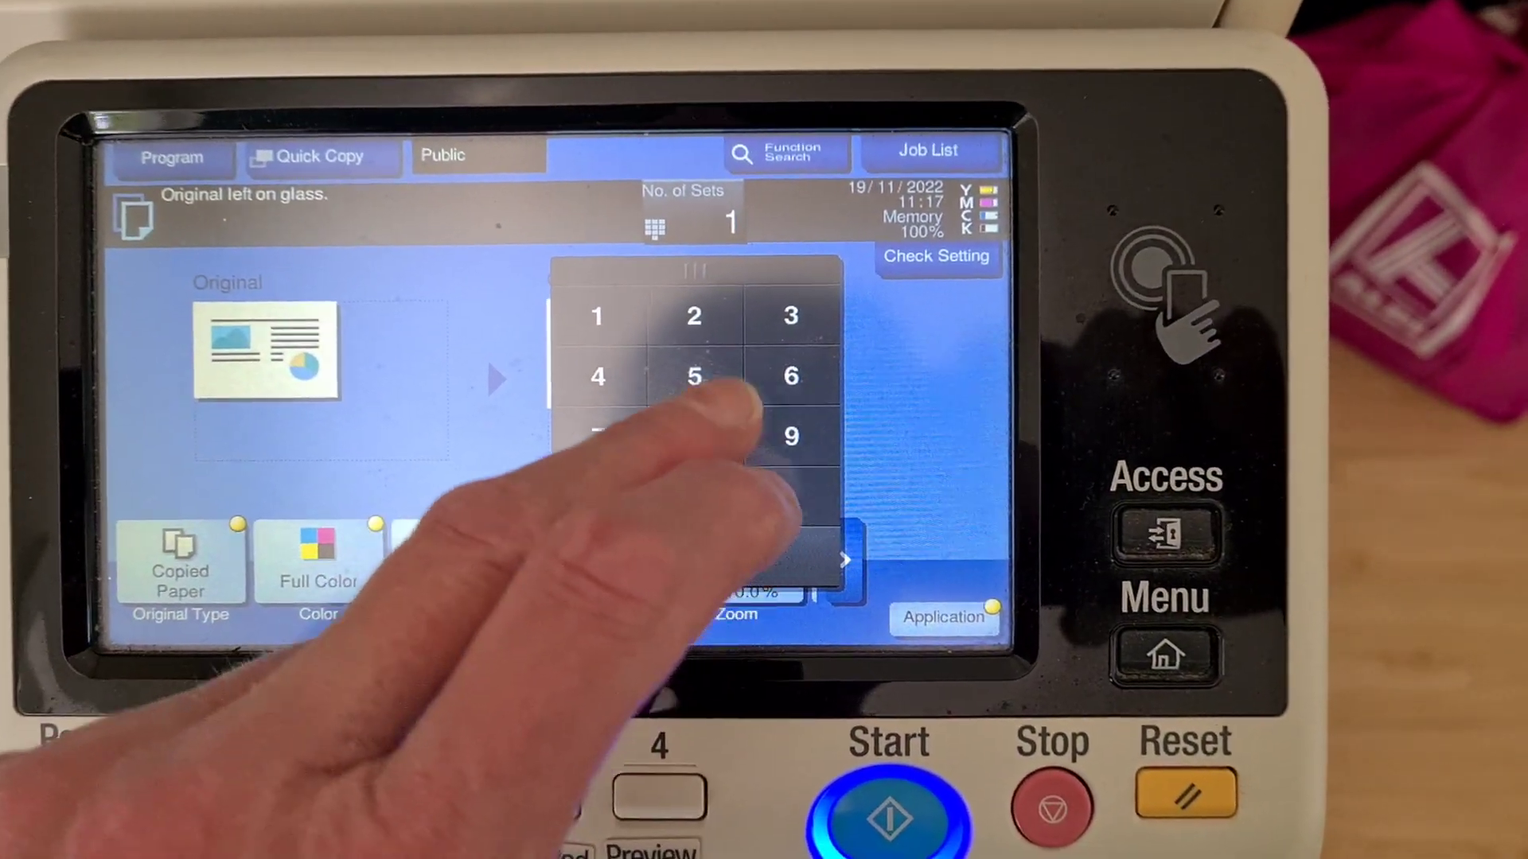
# Set copy sets to 2 and choose the metric A4 original size.
pyautogui.click(631, 347)
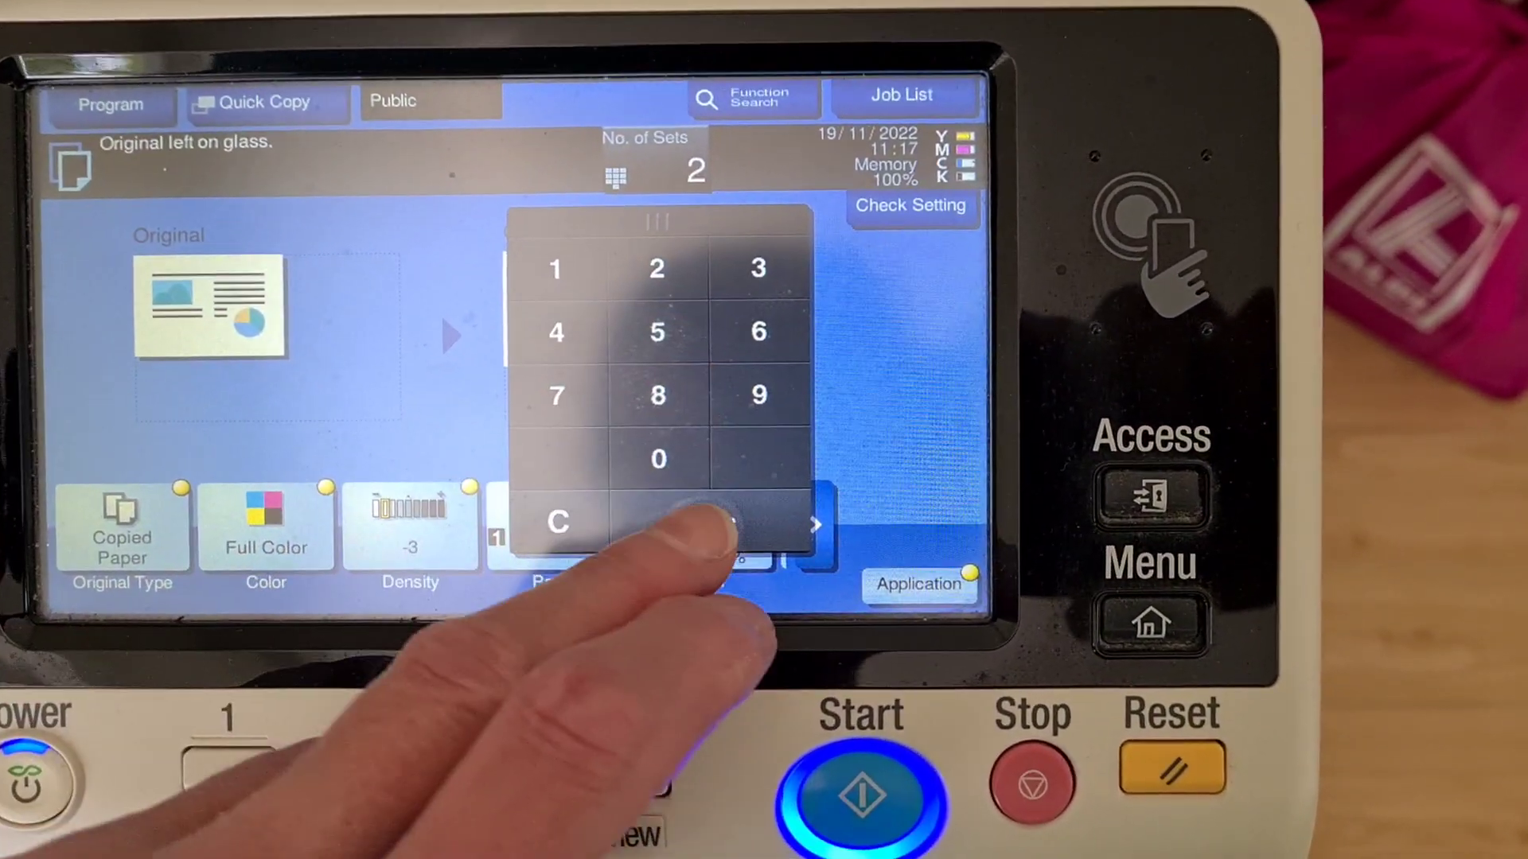
pyautogui.click(710, 523)
pyautogui.click(918, 584)
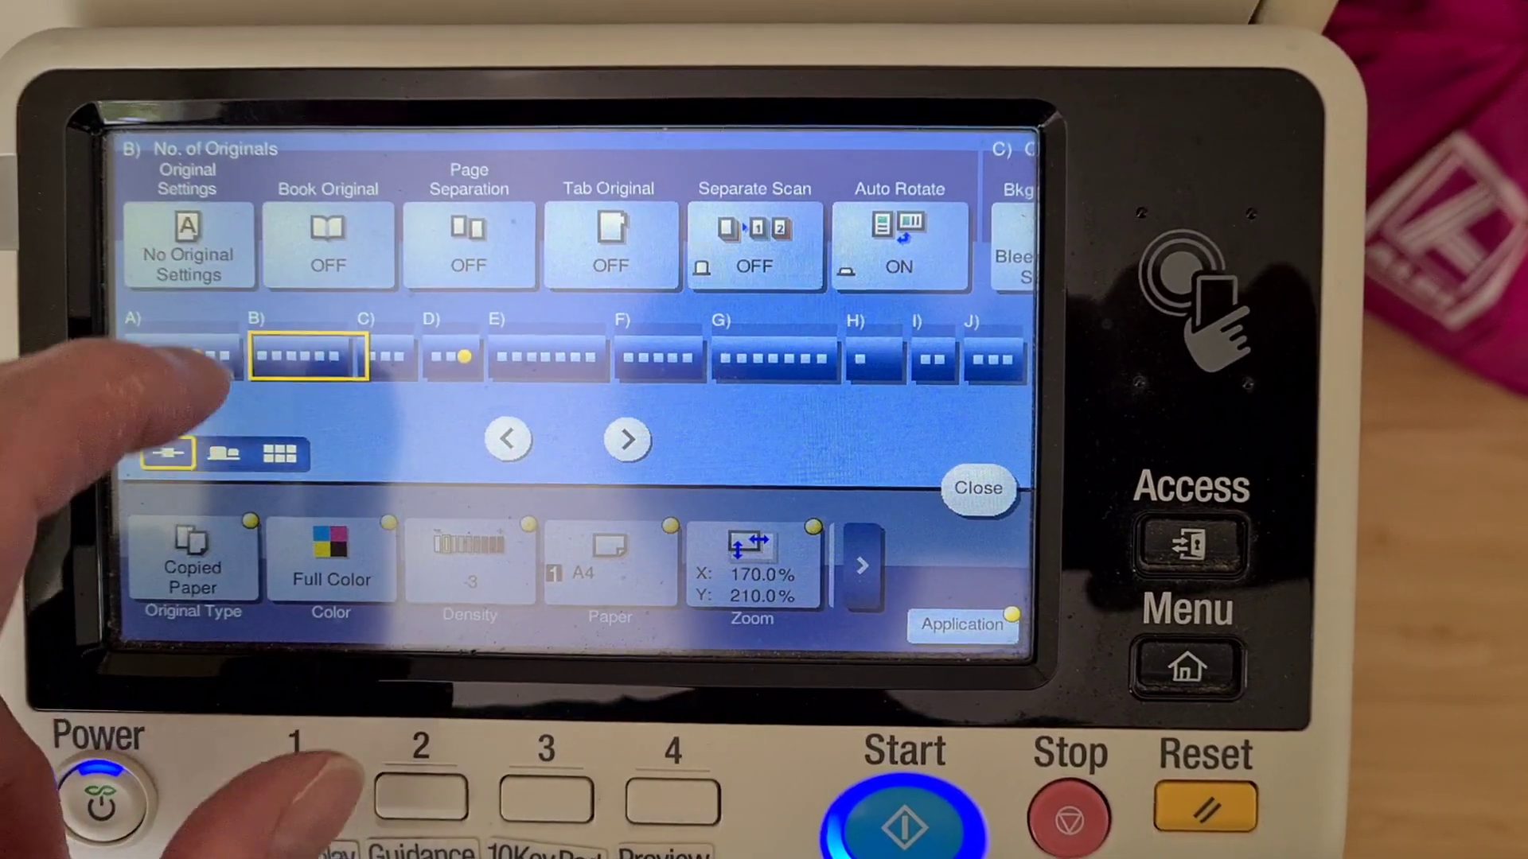
pyautogui.click(191, 239)
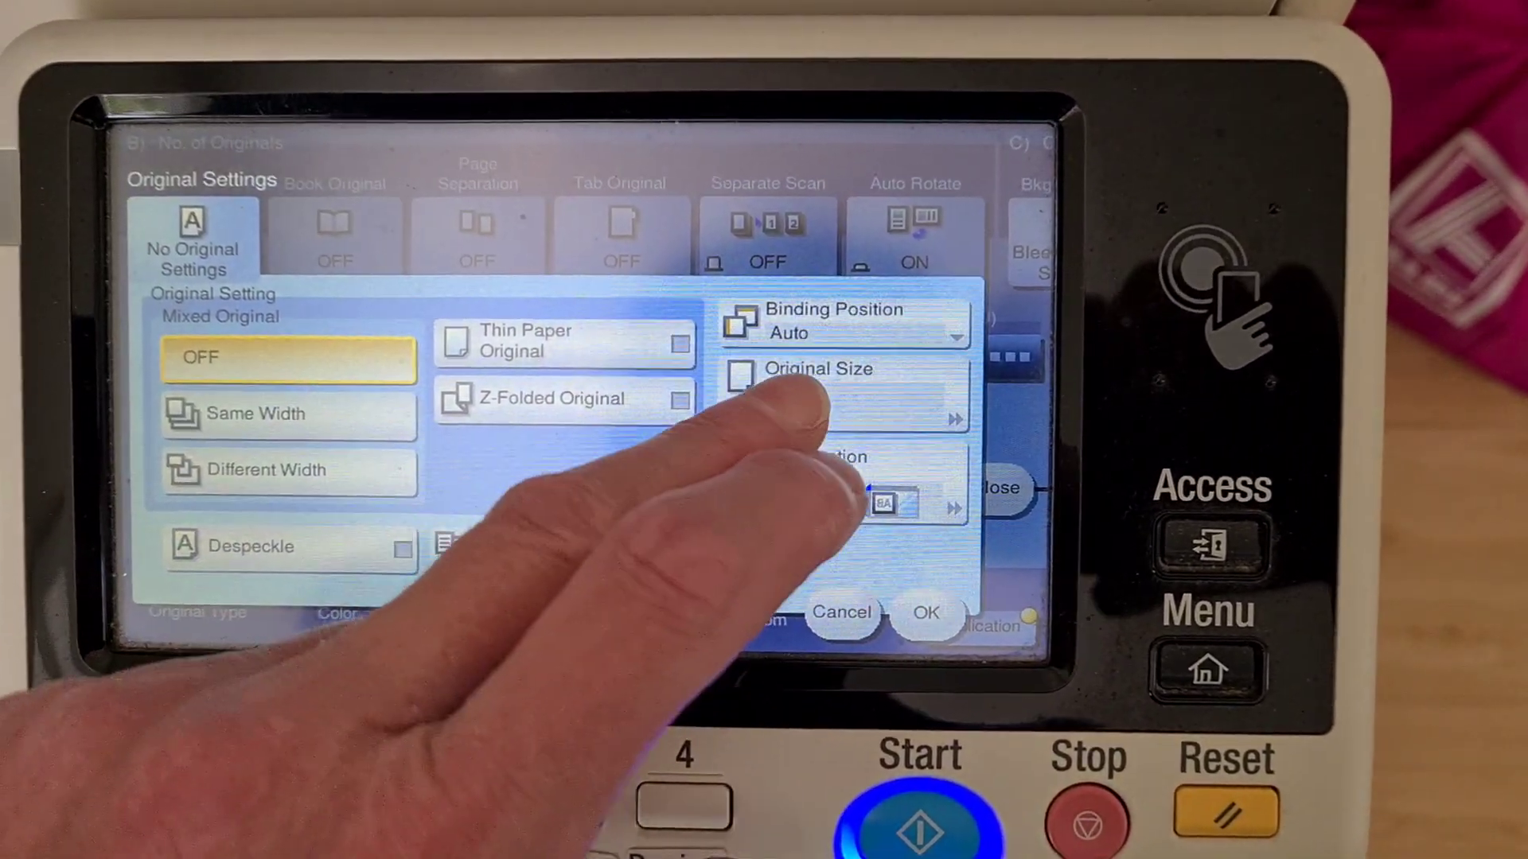
pyautogui.click(813, 400)
pyautogui.click(514, 307)
pyautogui.click(764, 403)
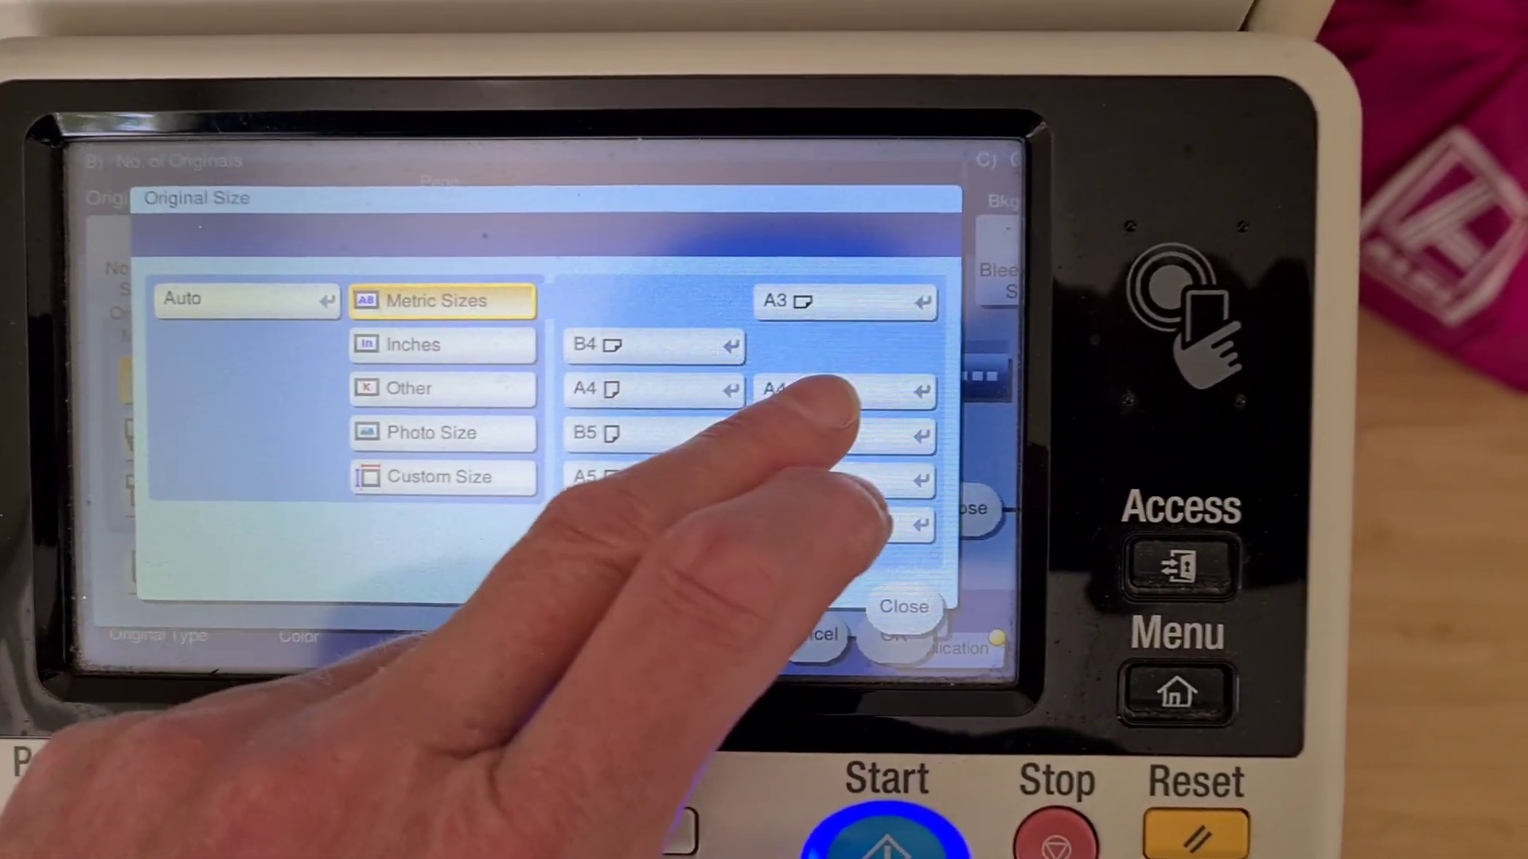
pyautogui.click(919, 596)
pyautogui.click(859, 627)
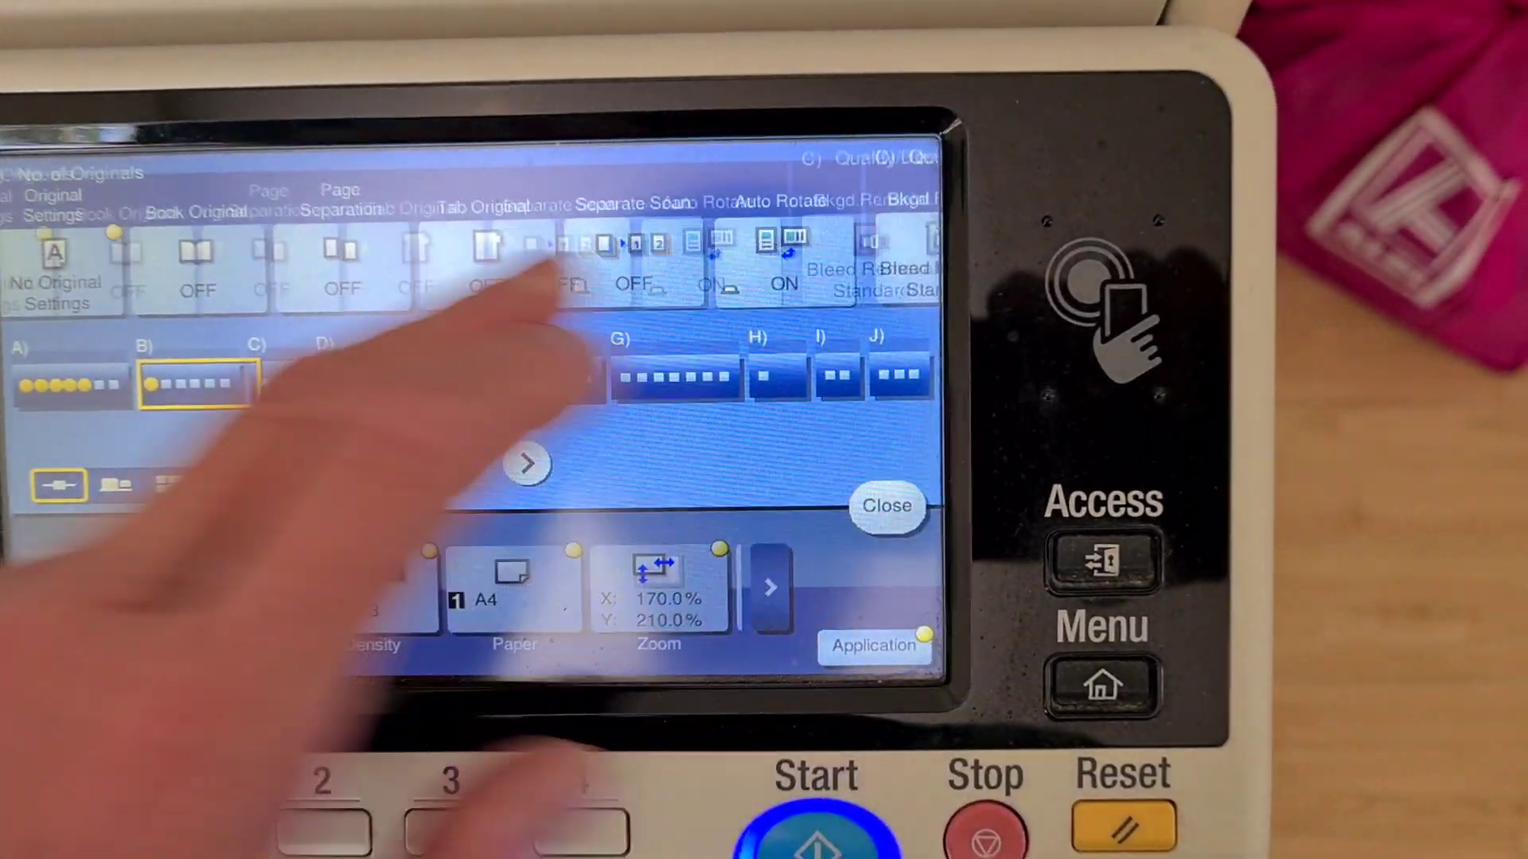
# Turn Mirror Image on in the Layout settings.
pyautogui.moveTo(740, 257); pyautogui.dragTo(513, 257)
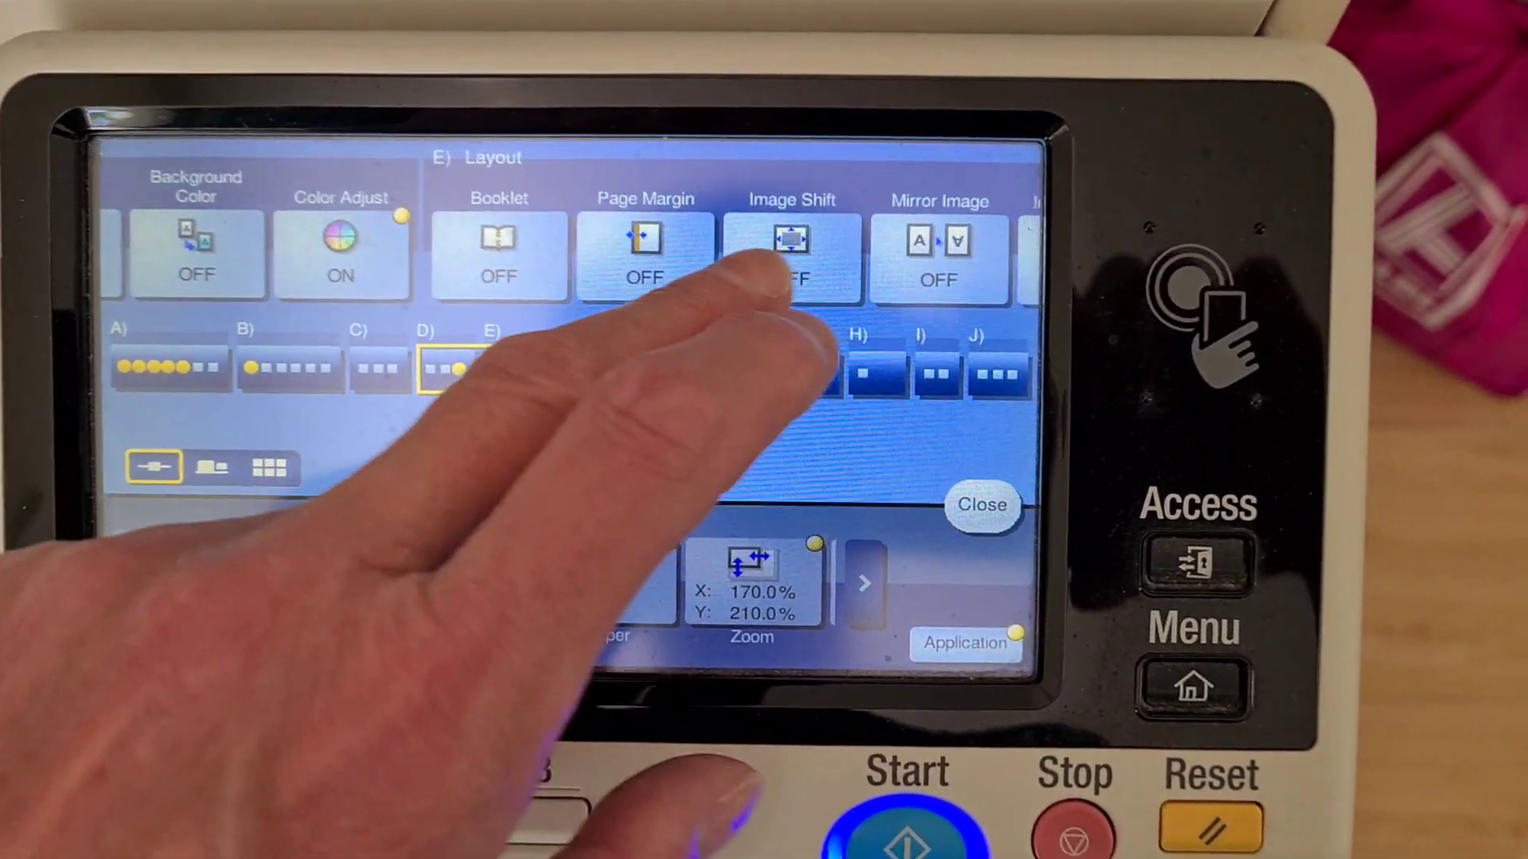
pyautogui.moveTo(753, 304); pyautogui.dragTo(544, 293)
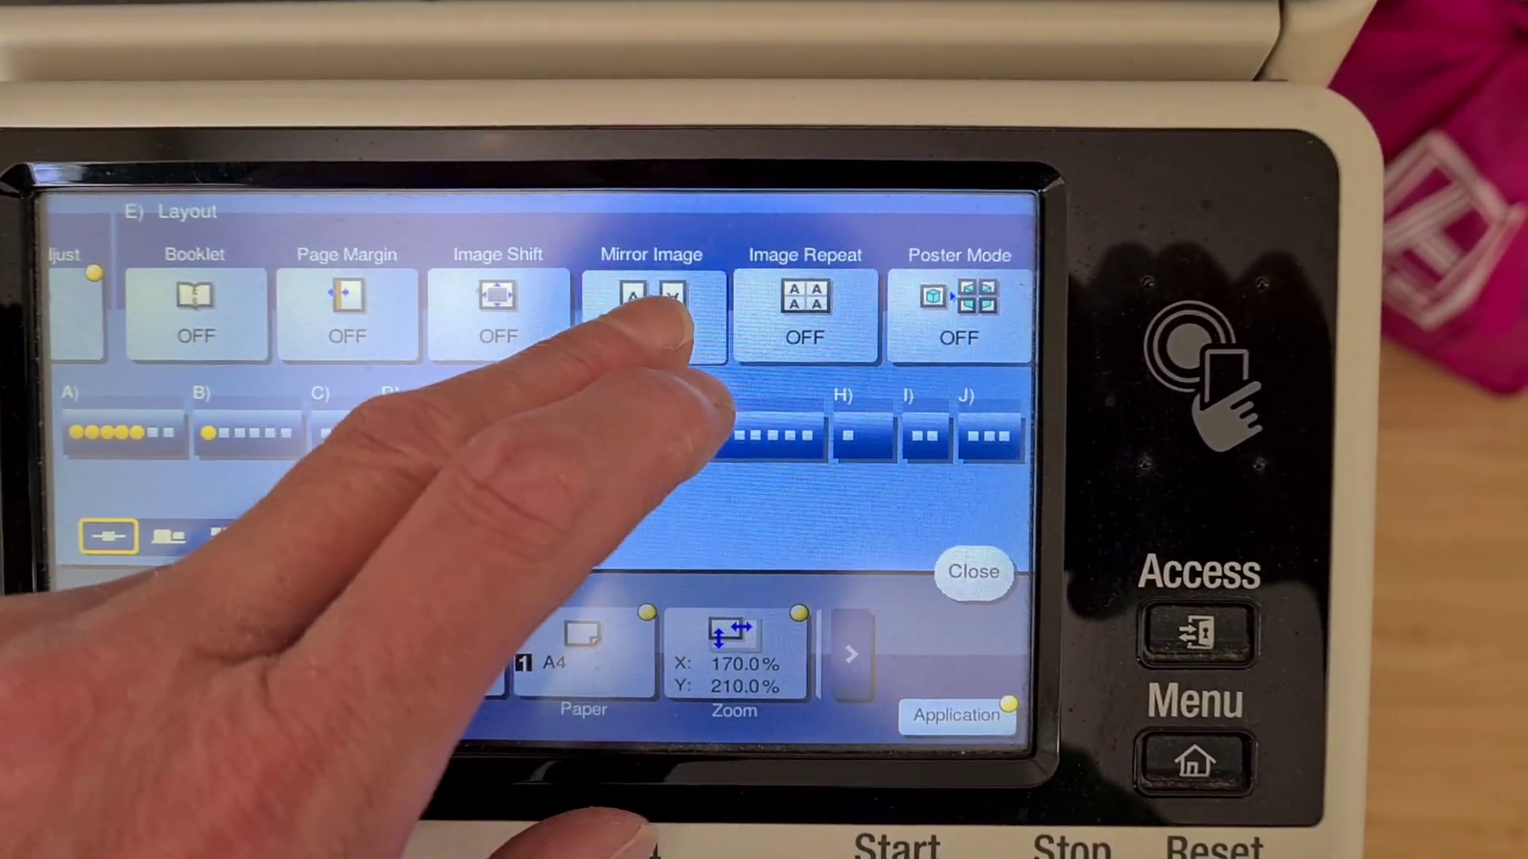
pyautogui.click(680, 288)
pyautogui.click(280, 358)
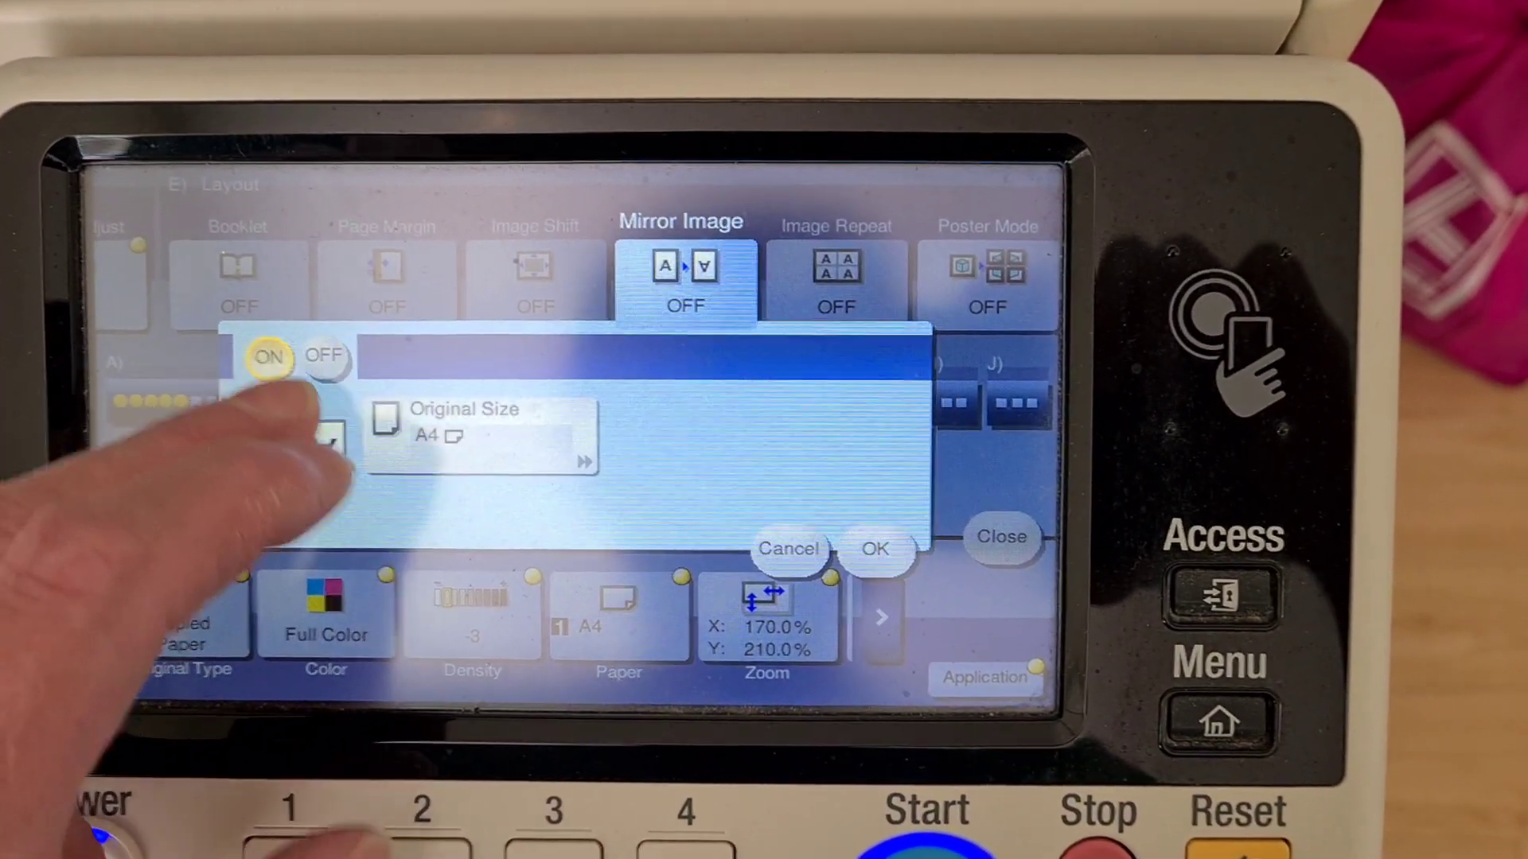
pyautogui.click(882, 550)
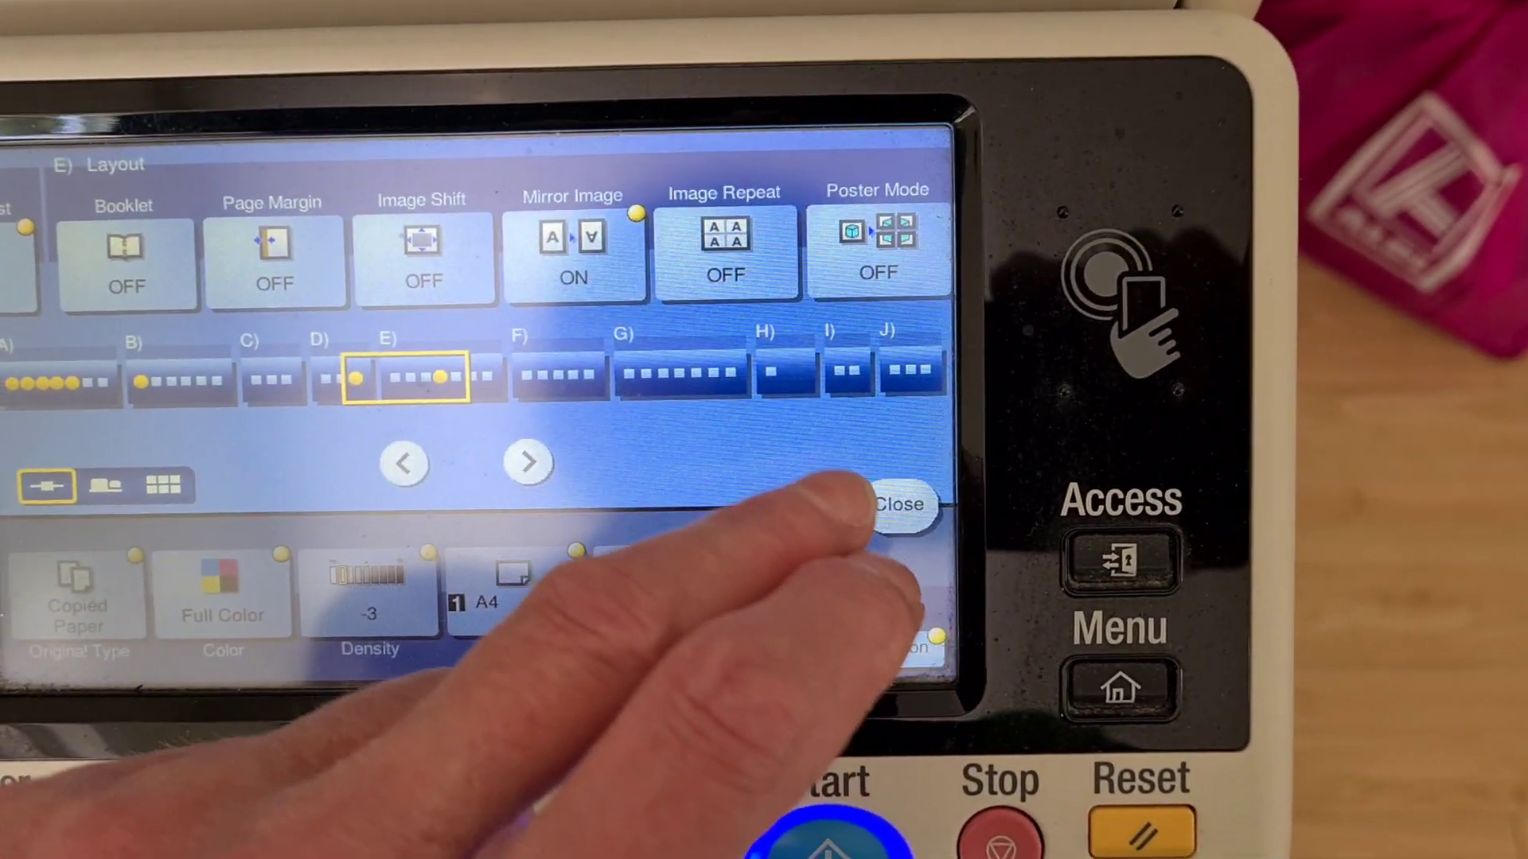
pyautogui.click(883, 524)
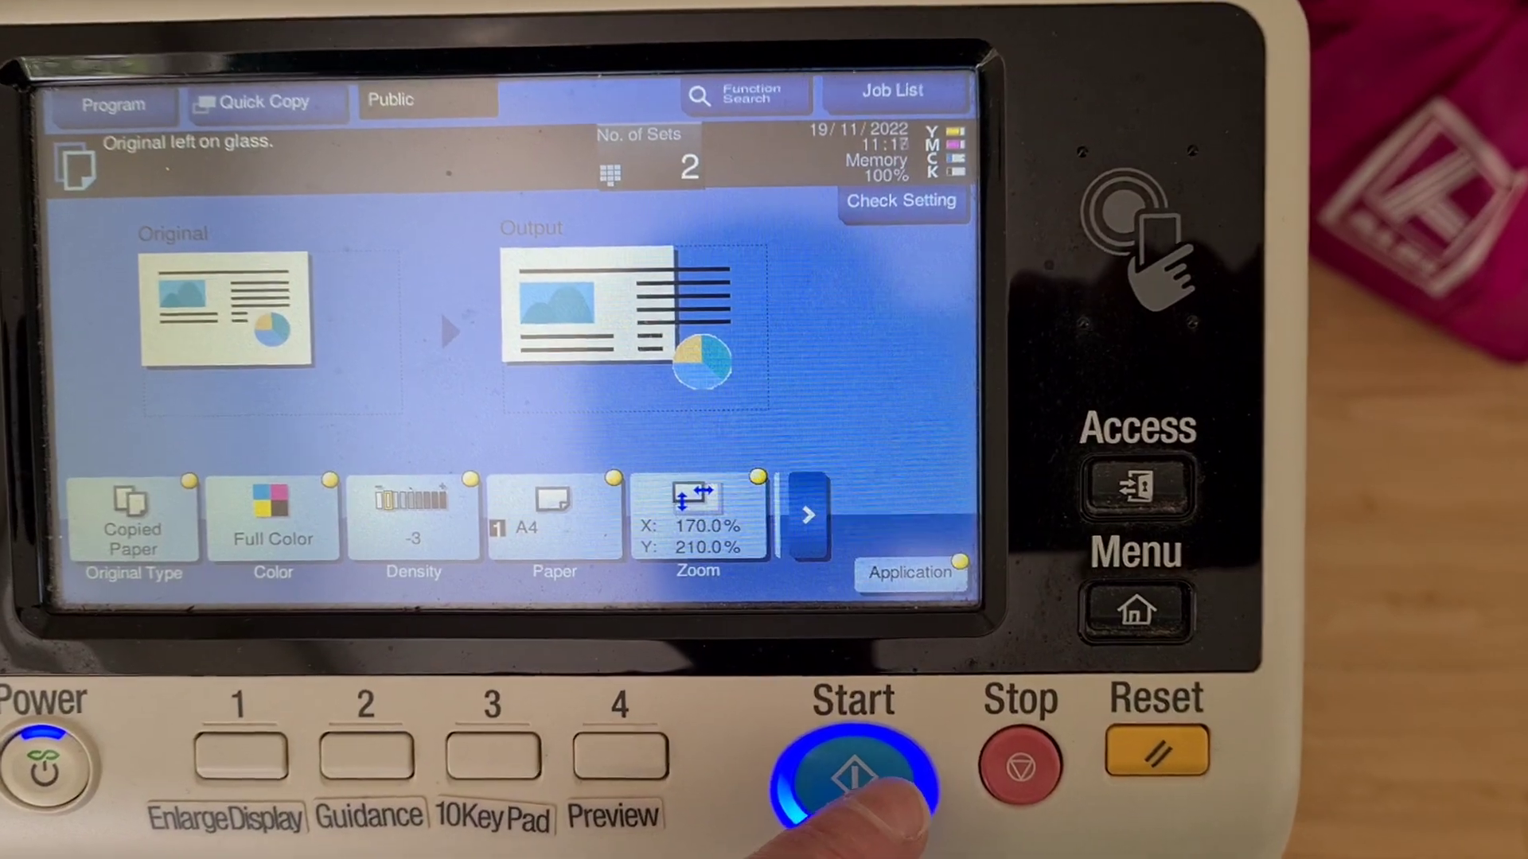
# Scan the original, then print the two mirrored 170% by 210% sets.
pyautogui.click(865, 783)
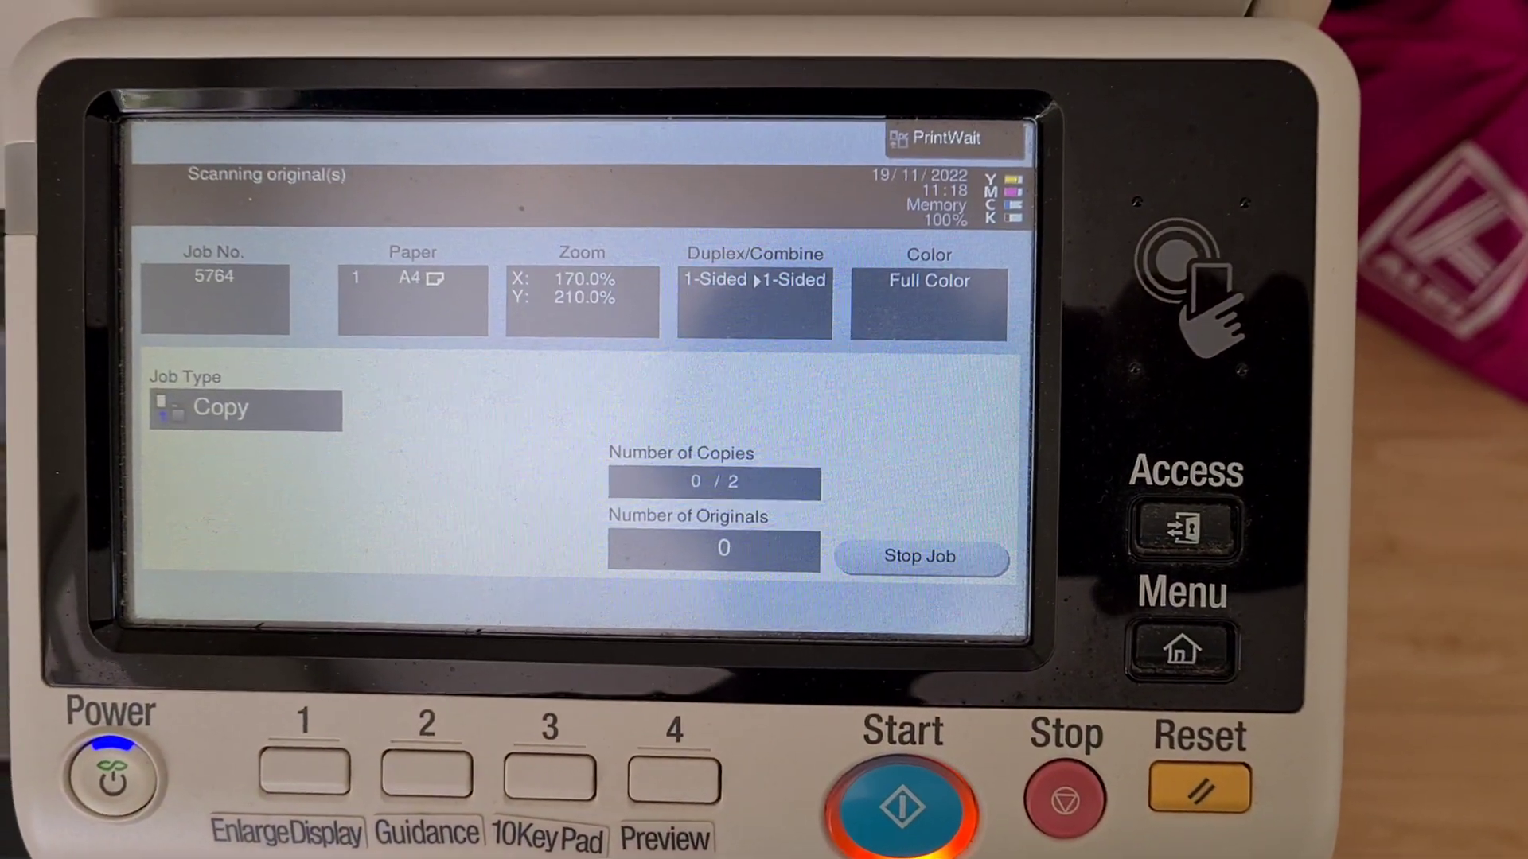
pyautogui.click(429, 553)
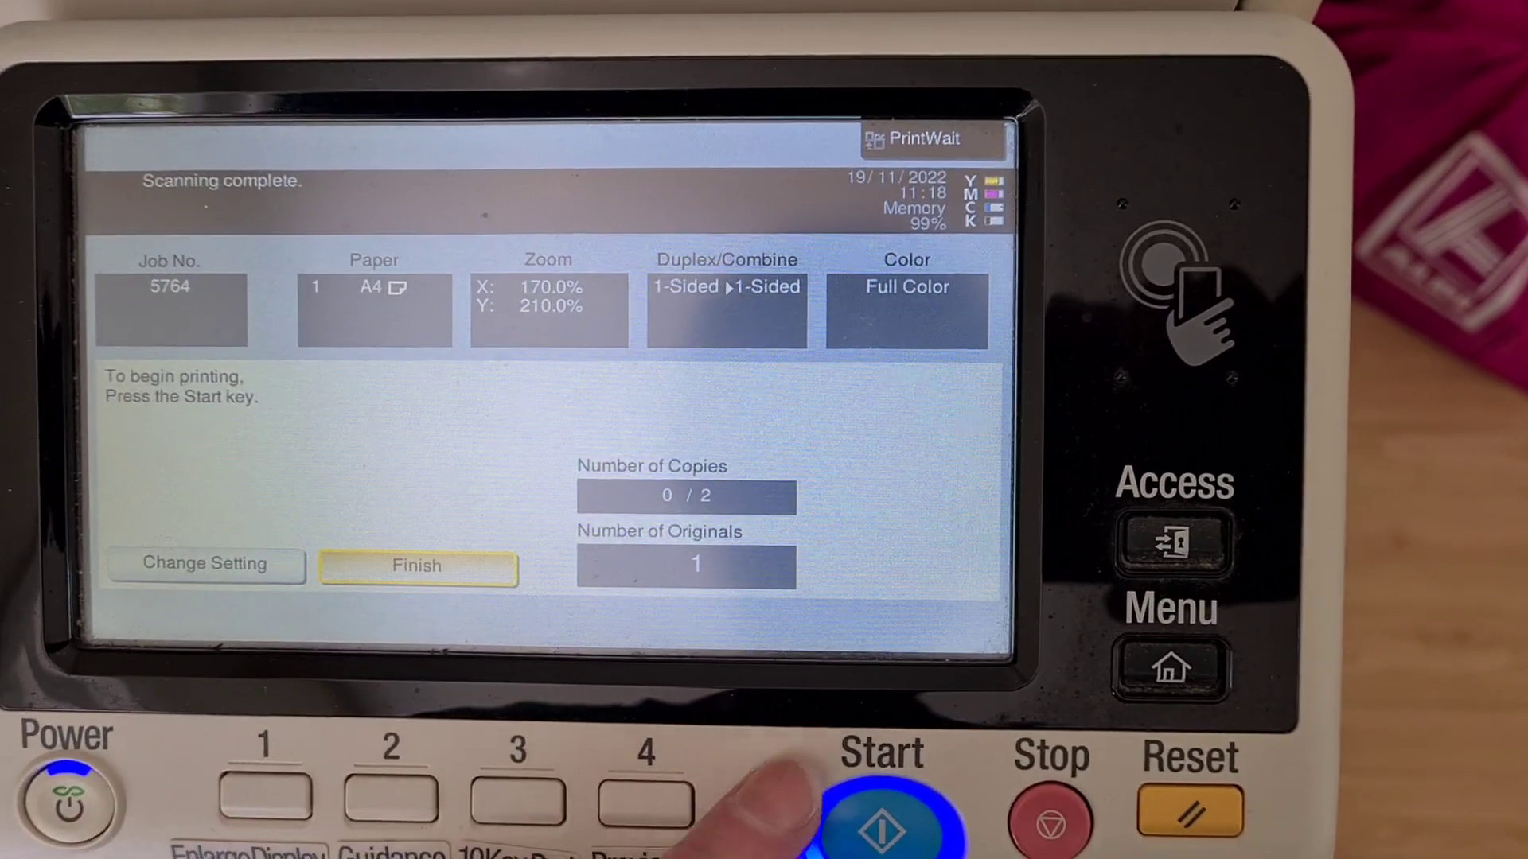
pyautogui.click(902, 824)
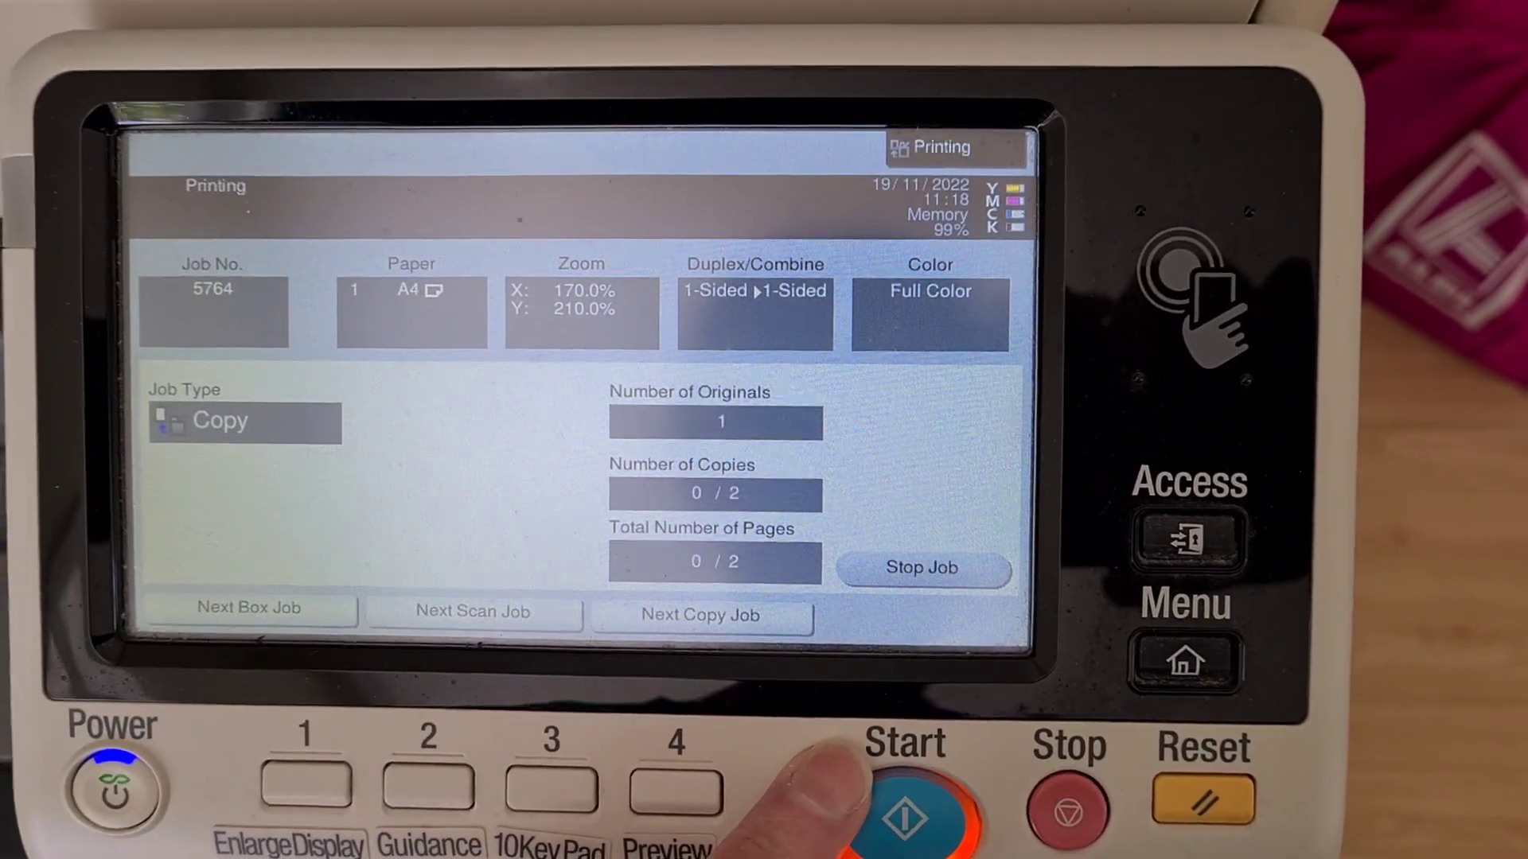